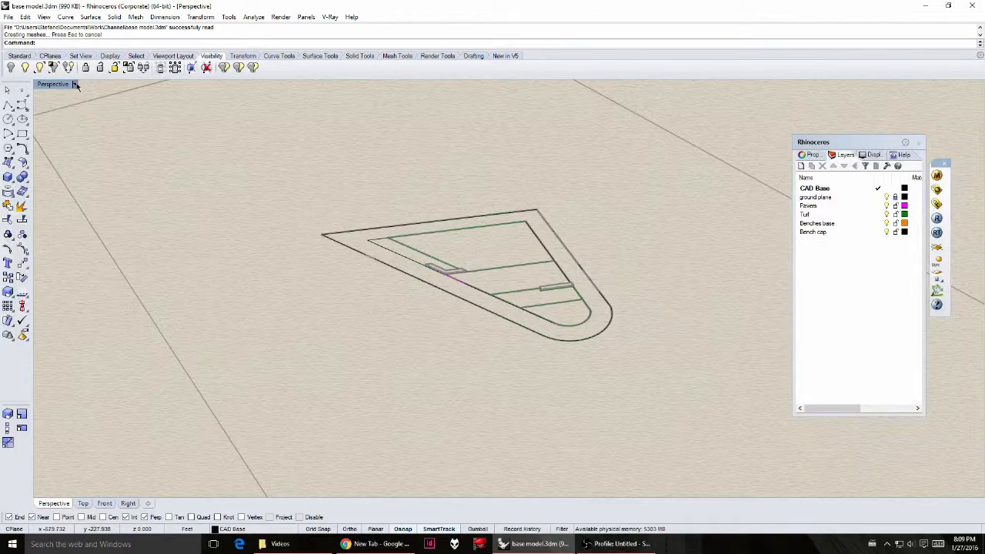
# Step: Set the Perspective view to Ghosted display and examine the turf, pavers and benches from several angles
pyautogui.click(76, 85)
pyautogui.click(58, 143)
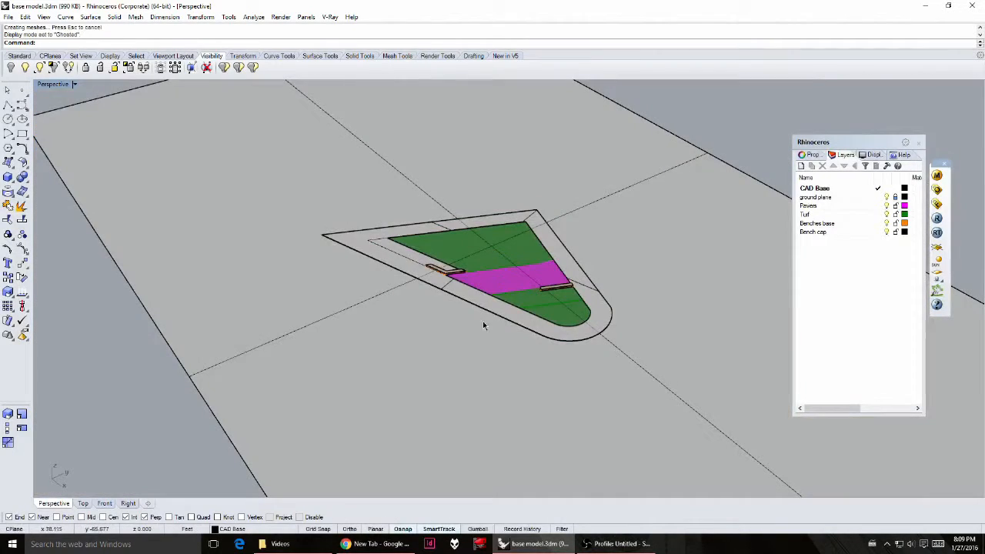
pyautogui.moveTo(482, 321); pyautogui.dragTo(516, 321, button='right')
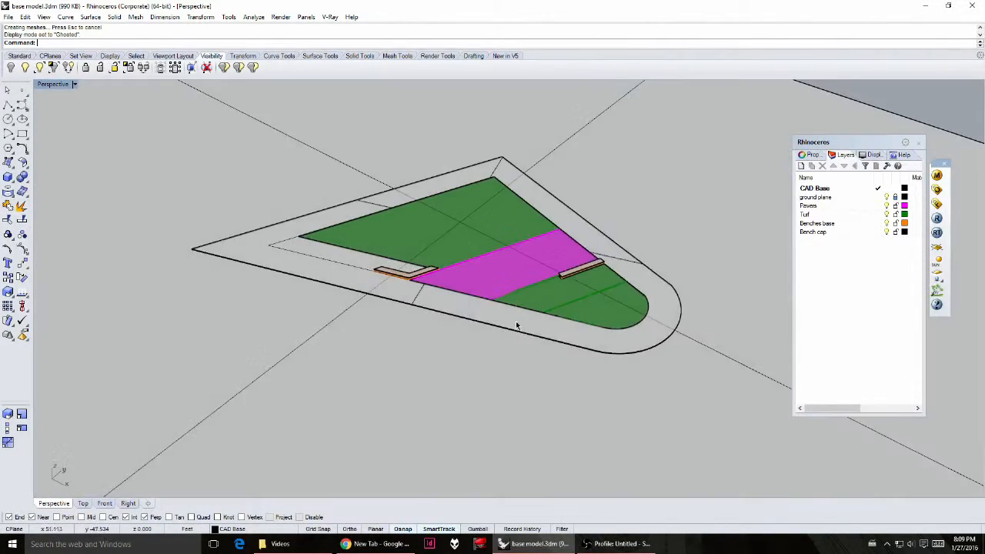
pyautogui.scroll(5, 516, 321)
pyautogui.moveTo(627, 345); pyautogui.dragTo(532, 294, button='right')
pyautogui.scroll(-2, 599, 305)
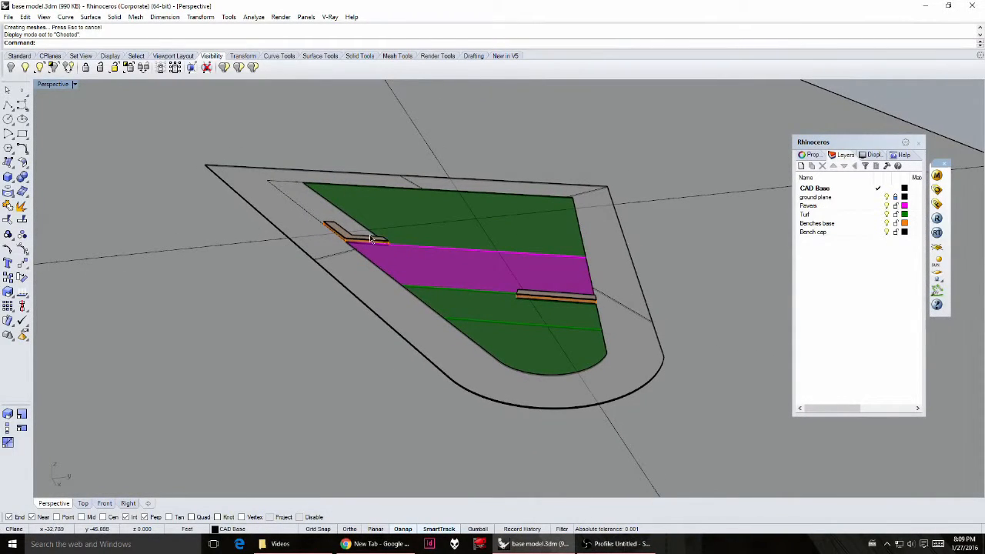
pyautogui.moveTo(376, 242); pyautogui.dragTo(464, 282, button='right')
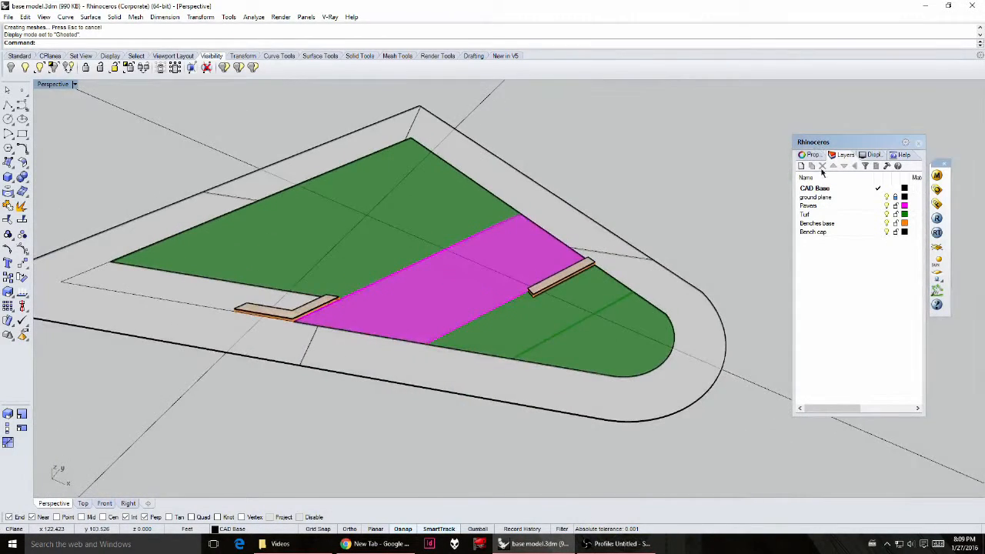
pyautogui.keyDown('shift'); pyautogui.moveTo(341, 262); pyautogui.dragTo(506, 287, button='right'); pyautogui.keyUp('shift')
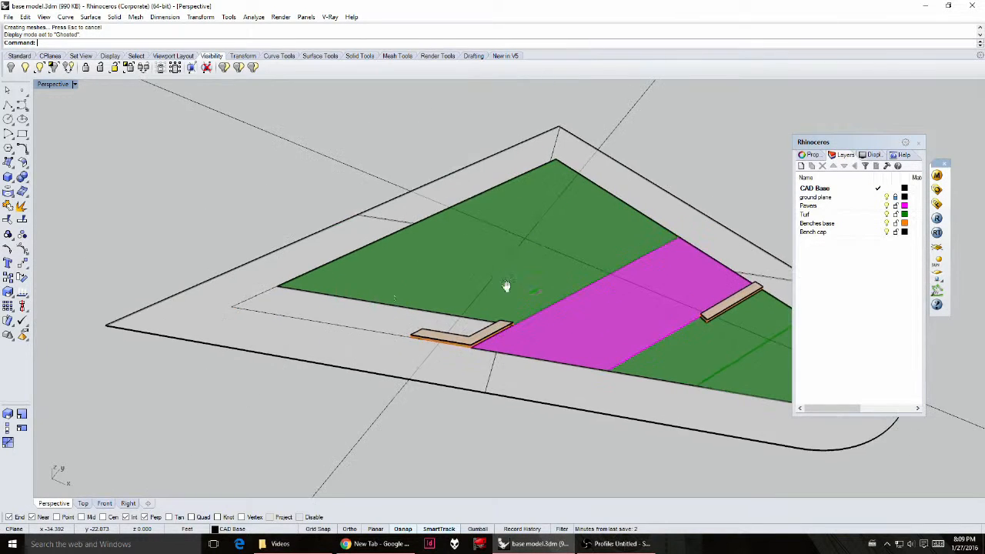
pyautogui.scroll(2, 359, 296)
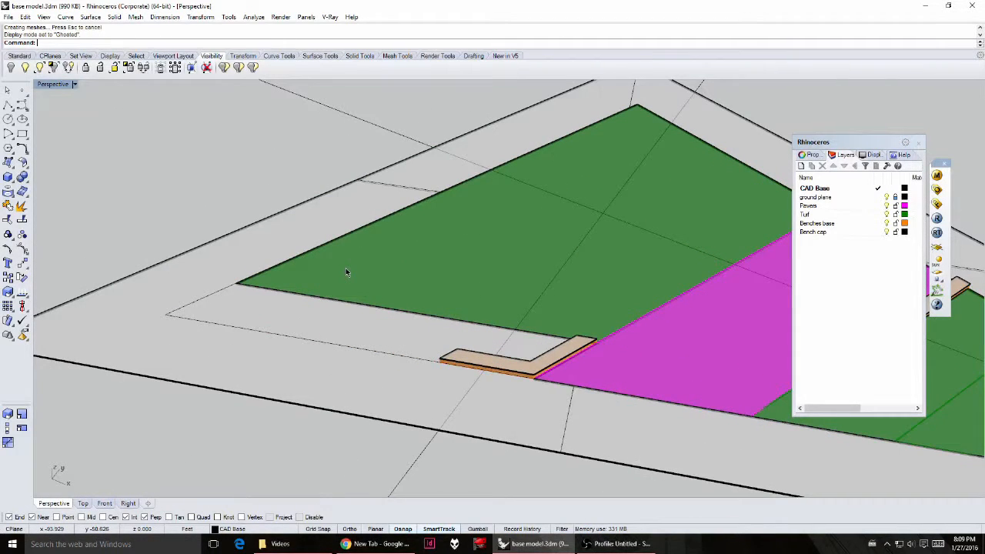
# Step: Set the Perspective view to Wireframe display and switch to the Top view of the whole site
pyautogui.hotkey('ctrl', 'alt', 'w')
pyautogui.scroll(-3, 410, 192)
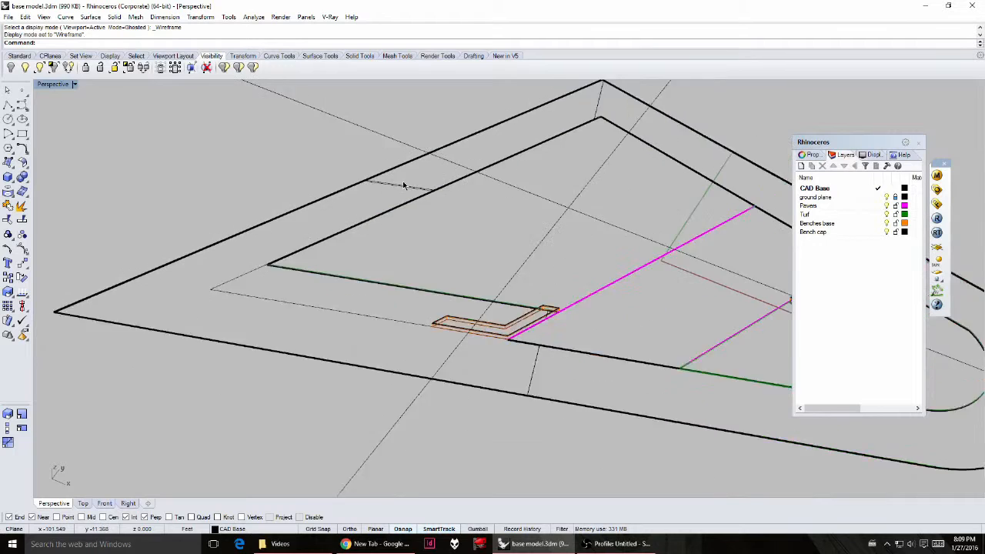
pyautogui.hotkey('ctrl', 'F1')
pyautogui.hotkey('ctrl', 'F2')
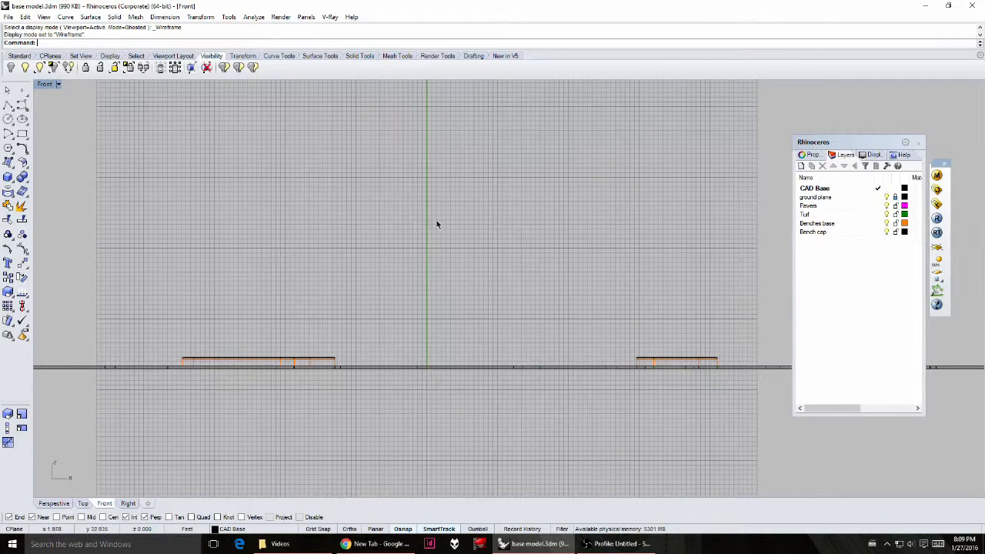
pyautogui.hotkey('ctrl', 'F1')
pyautogui.scroll(-4, 425, 247)
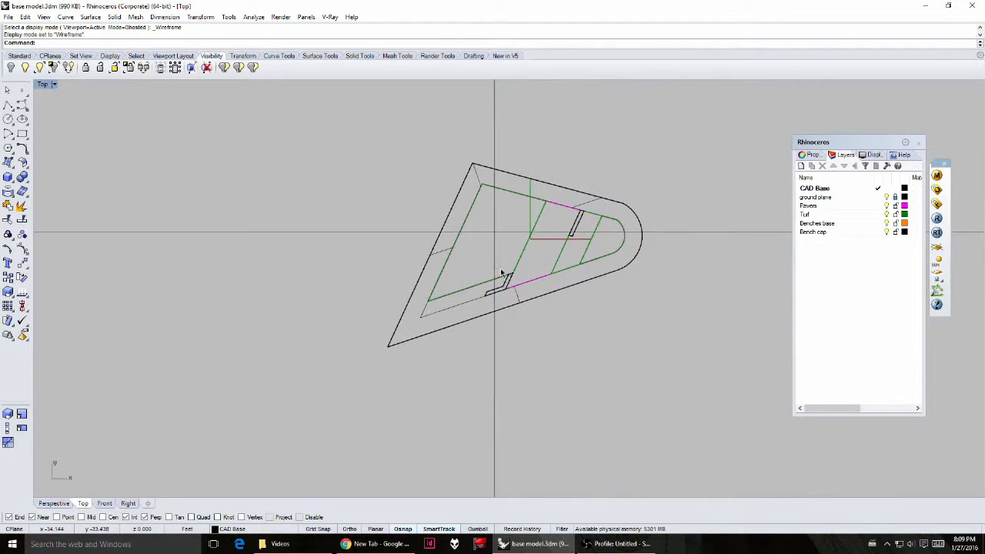
# Step: Show the background bitmap of the site sketch in the Top view
pyautogui.click(50, 85)
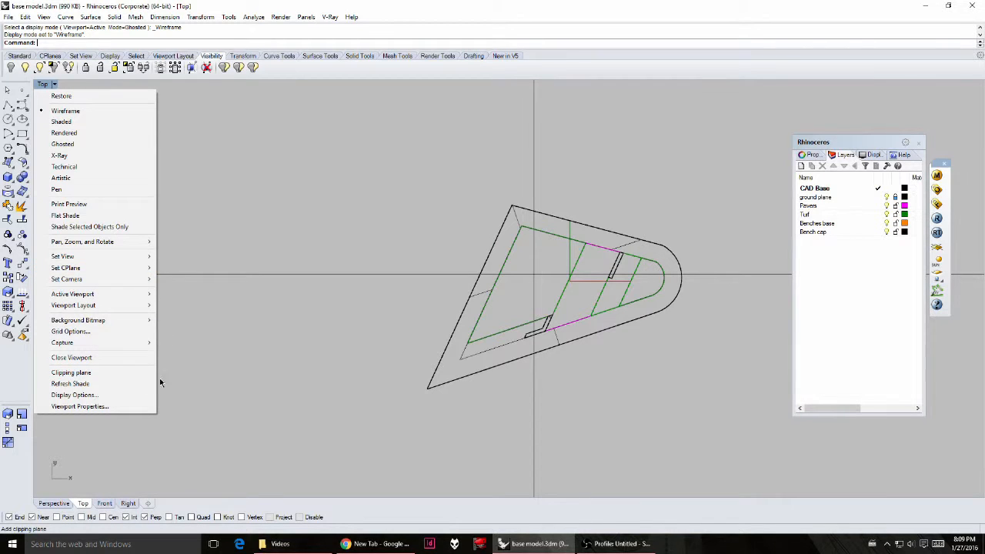
pyautogui.moveTo(105, 326)
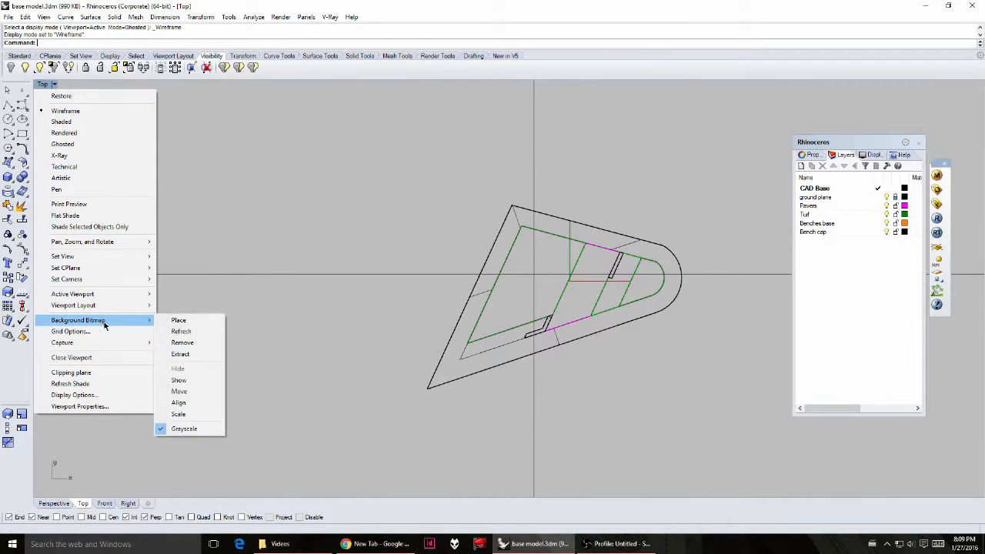
pyautogui.click(178, 381)
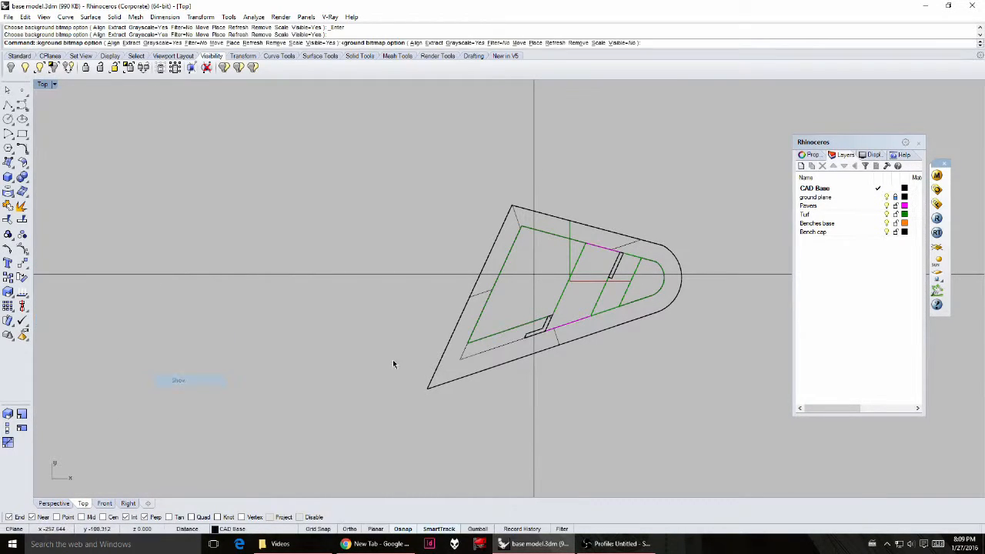
pyautogui.scroll(10, 496, 340)
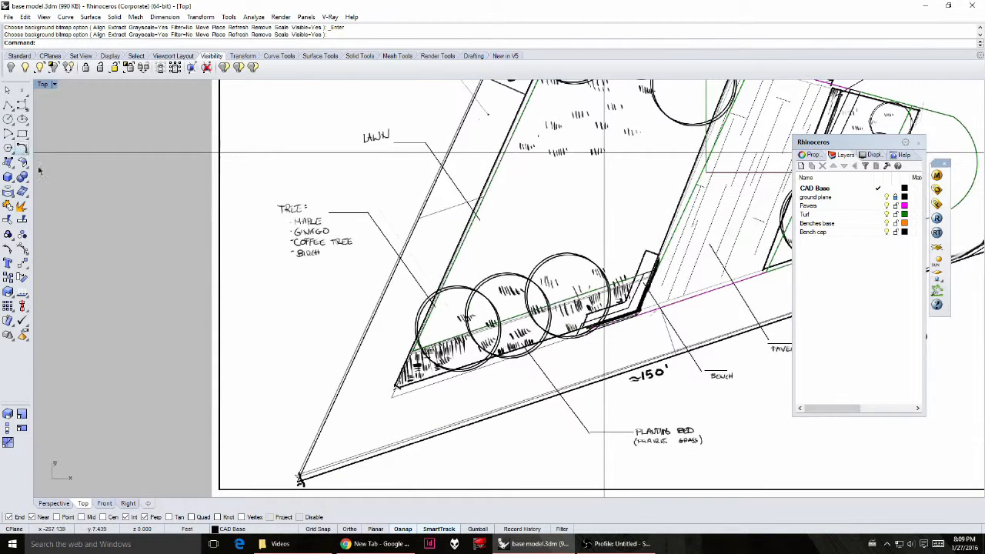
# Step: Create a new layer named Tree Trunks
pyautogui.click(802, 167)
pyautogui.write('Tr')
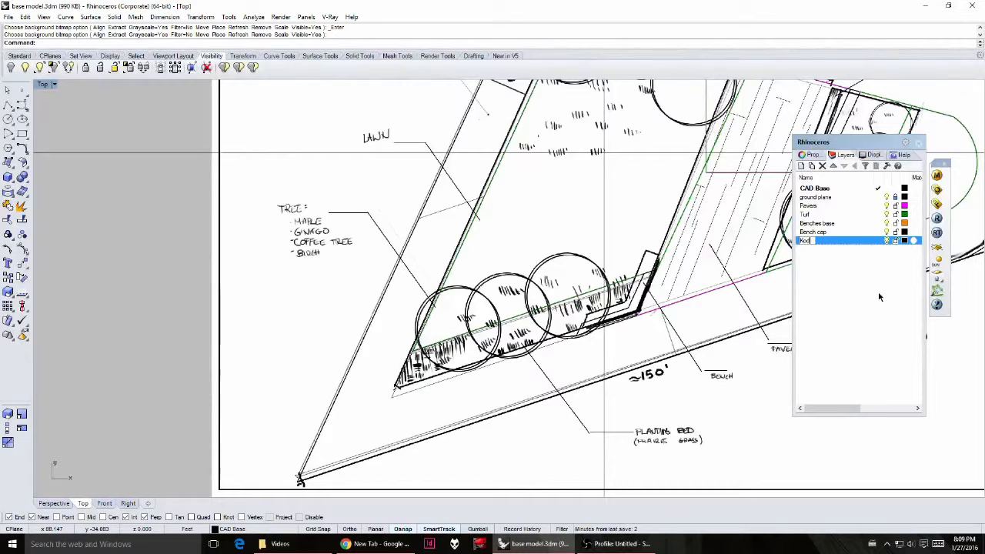
pyautogui.write('ee Trunks')
pyautogui.press('Return')
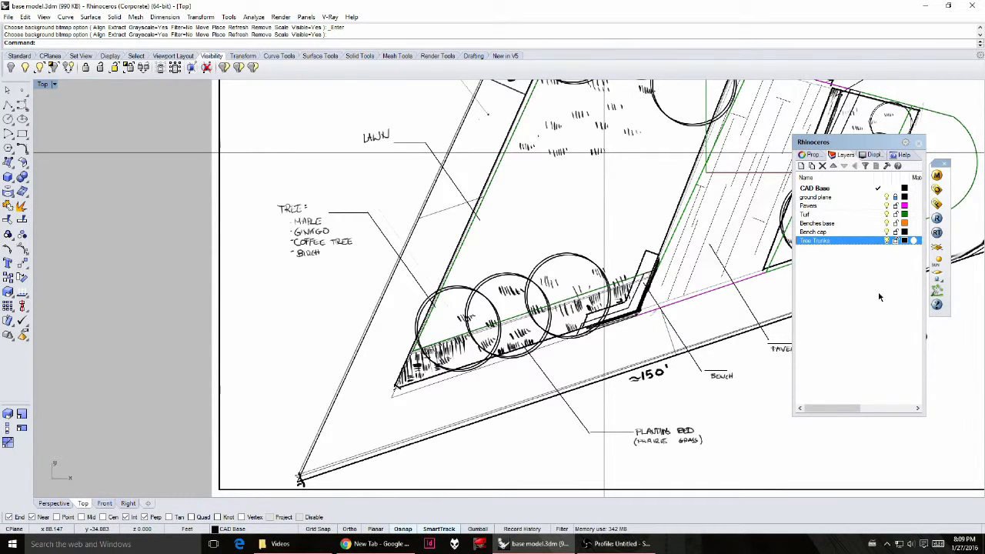
pyautogui.click(873, 544)
pyautogui.click(901, 516)
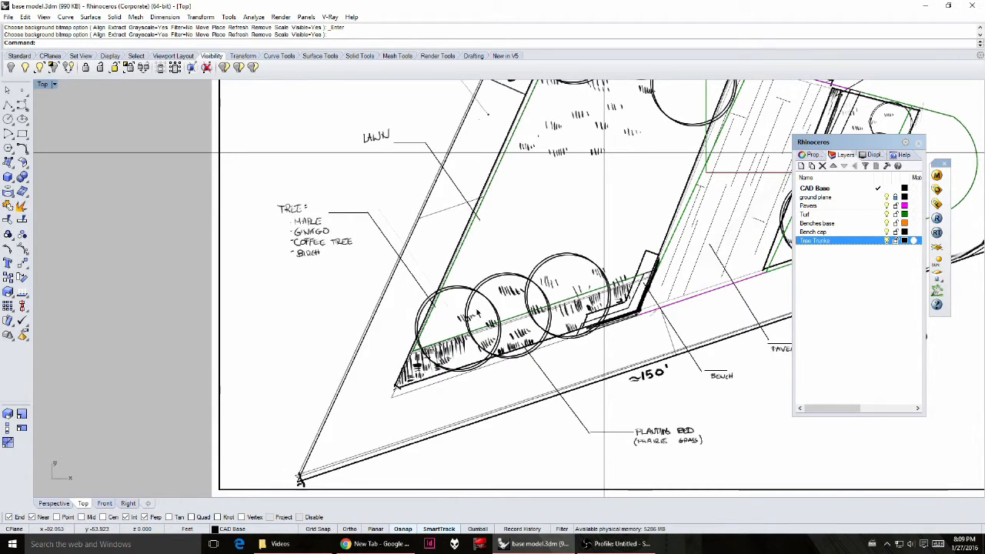
# Step: Make Tree Trunks the current layer and set its color to pure blue (0, 0, 255)
pyautogui.moveTo(553, 331); pyautogui.dragTo(465, 312, button='right')
pyautogui.scroll(3, 303, 287)
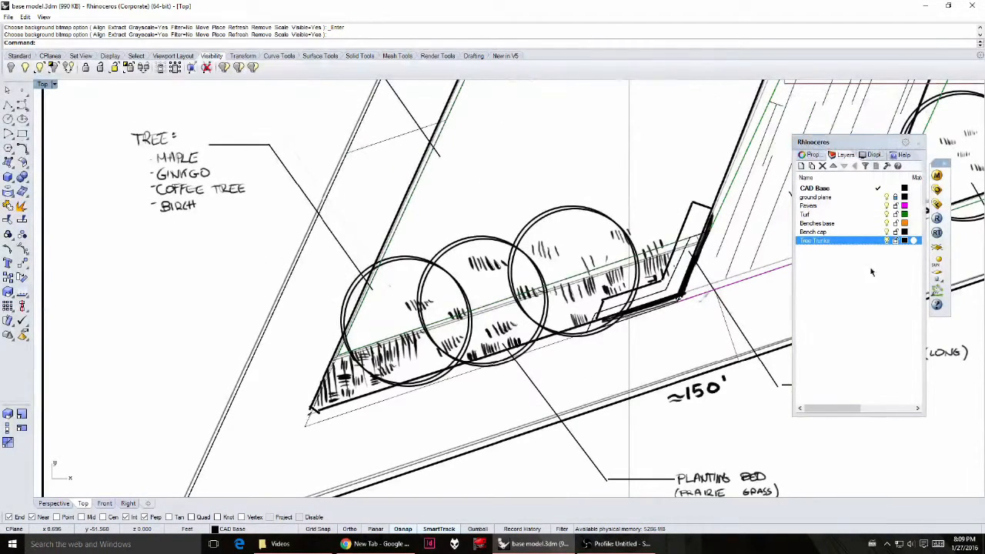
pyautogui.doubleClick(858, 243)
pyautogui.click(904, 241)
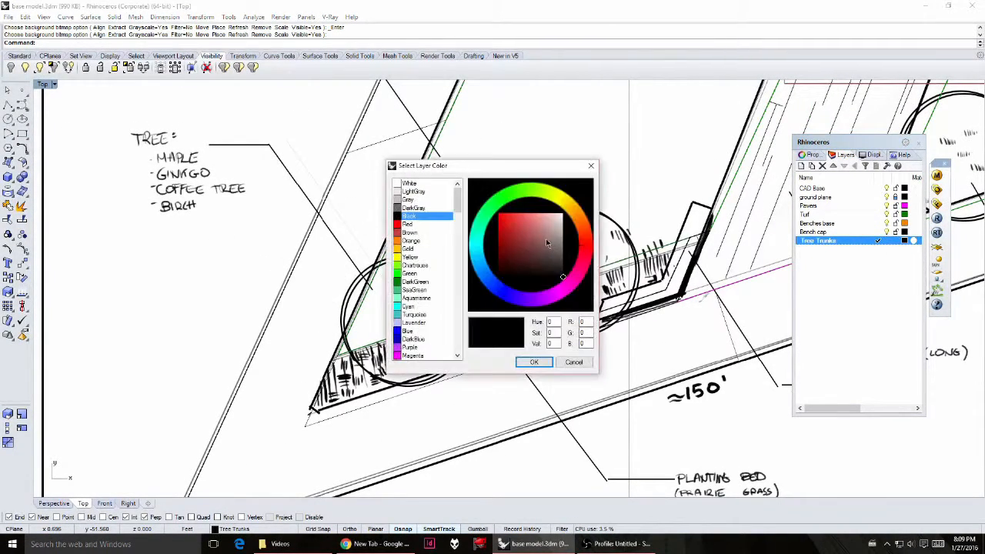
pyautogui.scroll(-7, 419, 259)
pyautogui.click(423, 339)
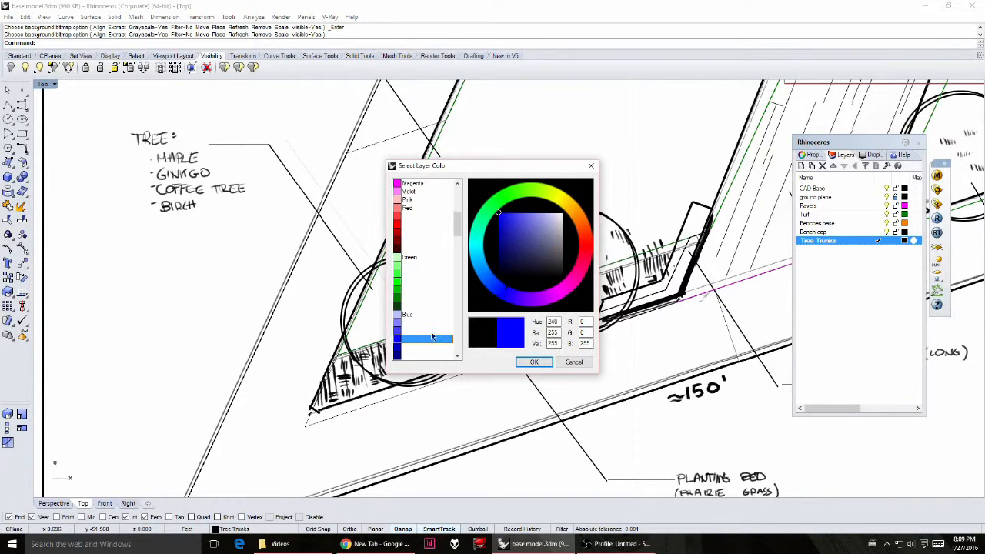
pyautogui.click(531, 362)
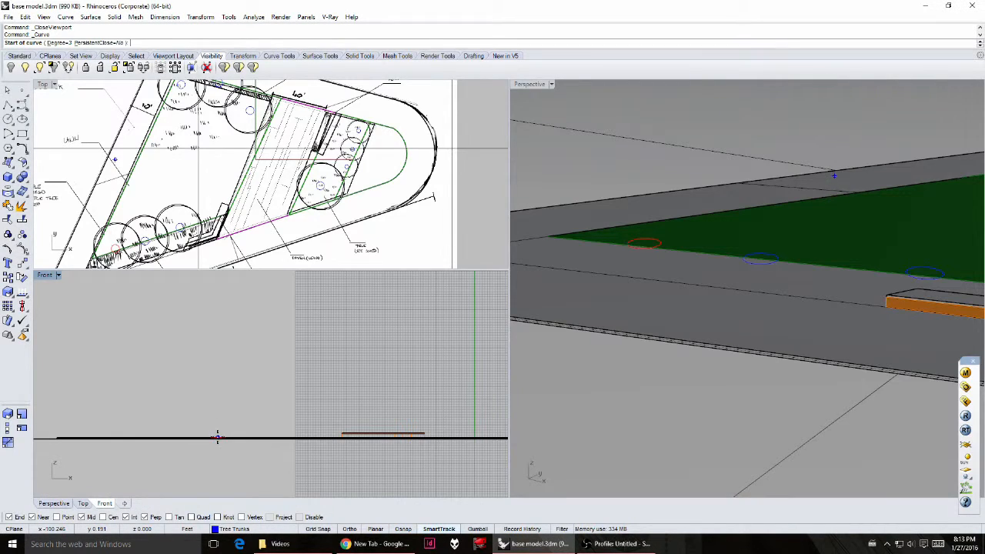
# Step: Draw a gently wavy vertical curve about 81 ft tall in the Front view as a tree trunk path, starting at ground level
pyautogui.click(219, 437)
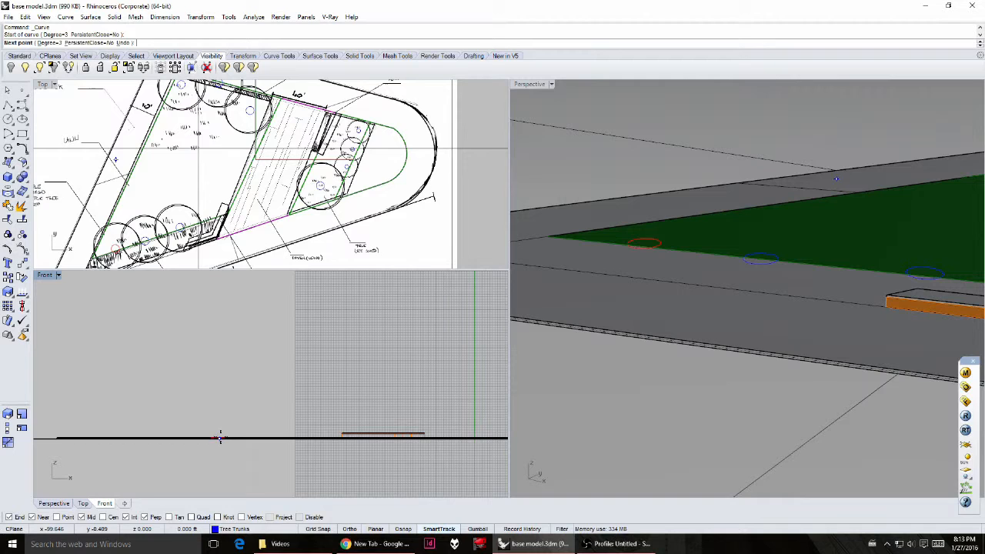
pyautogui.click(222, 399)
pyautogui.click(218, 366)
pyautogui.moveTo(233, 342); pyautogui.dragTo(226, 399, button='right')
pyautogui.click(229, 389)
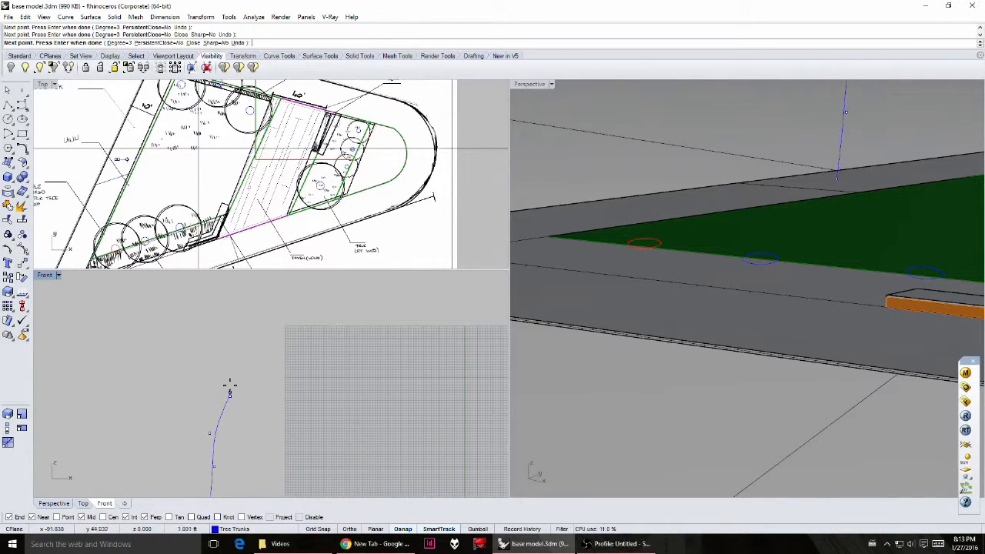
pyautogui.click(218, 322)
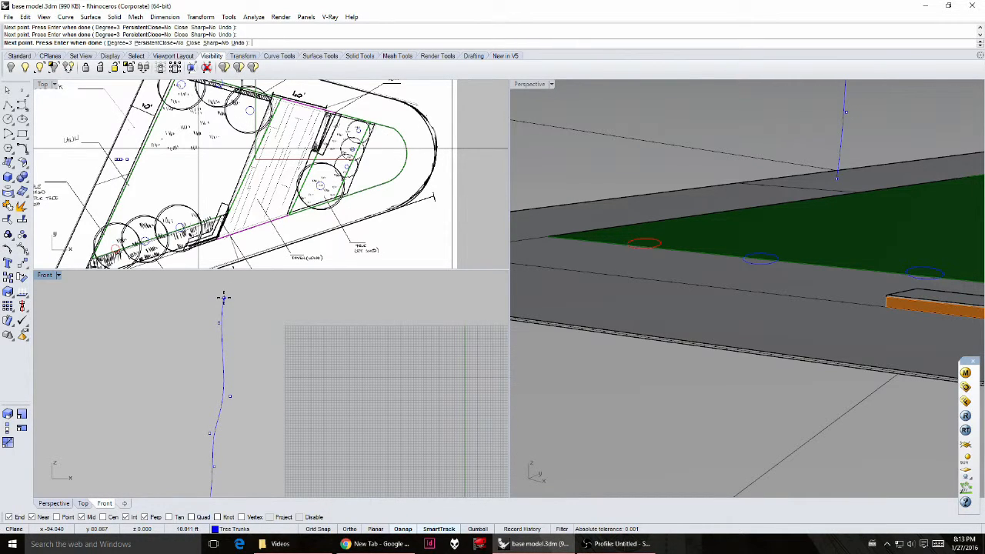
pyautogui.click(224, 297)
pyautogui.rightClick(224, 300)
pyautogui.scroll(-10, 259, 360)
pyautogui.moveTo(260, 359); pyautogui.dragTo(248, 400, button='right')
# Step: Move the trunk path curve onto the trunk circle at the narrow end of the planting bed
pyautogui.moveTo(839, 163); pyautogui.dragTo(646, 224)
pyautogui.scroll(4, 650, 235)
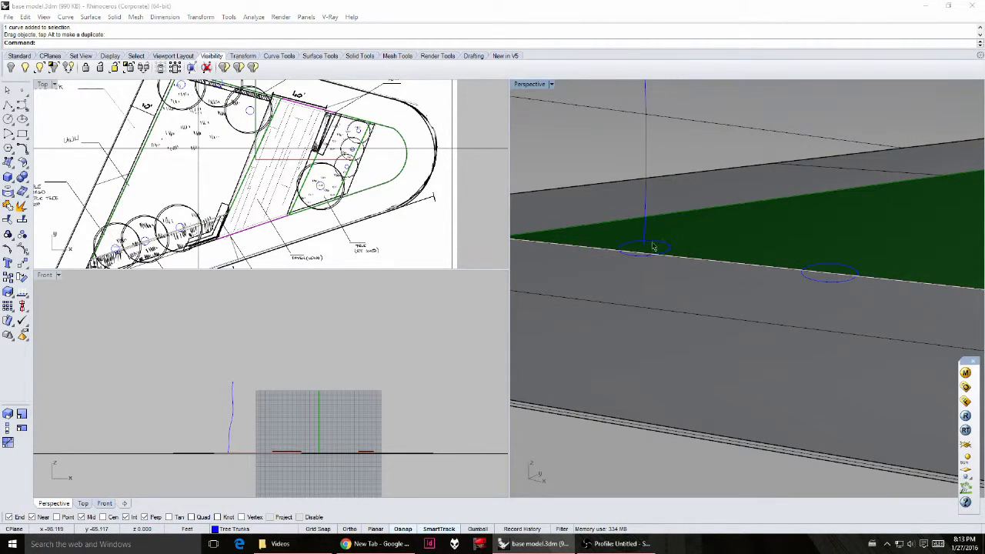
# Step: Try to isolate the trunk path and its base circle by inverting the selection and hiding the other objects
pyautogui.click(653, 243)
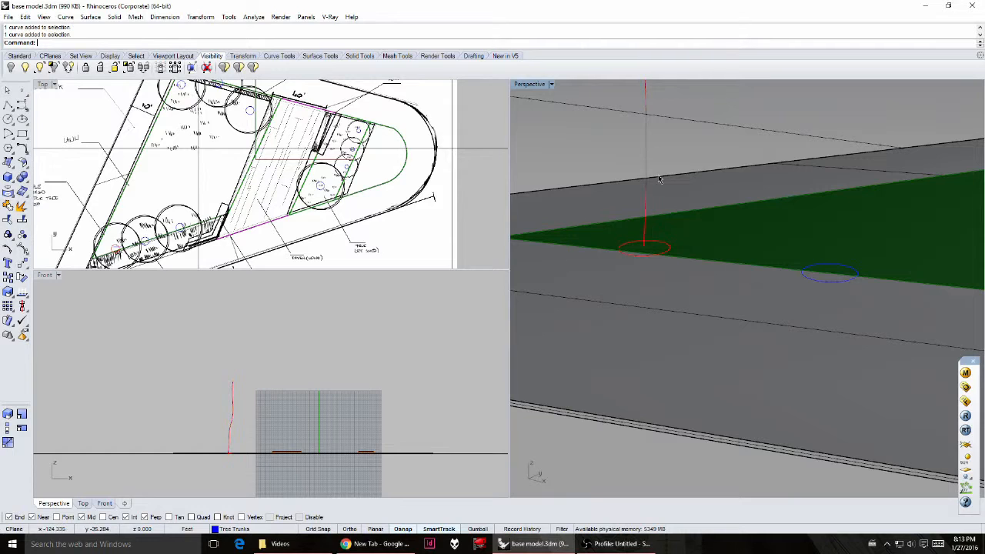
pyautogui.scroll(-3, 639, 169)
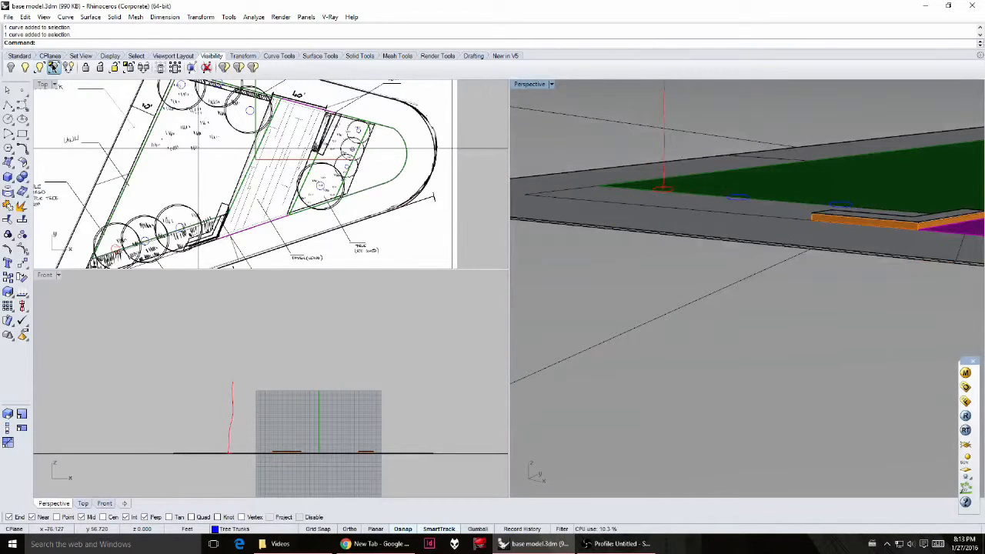
pyautogui.click(53, 67)
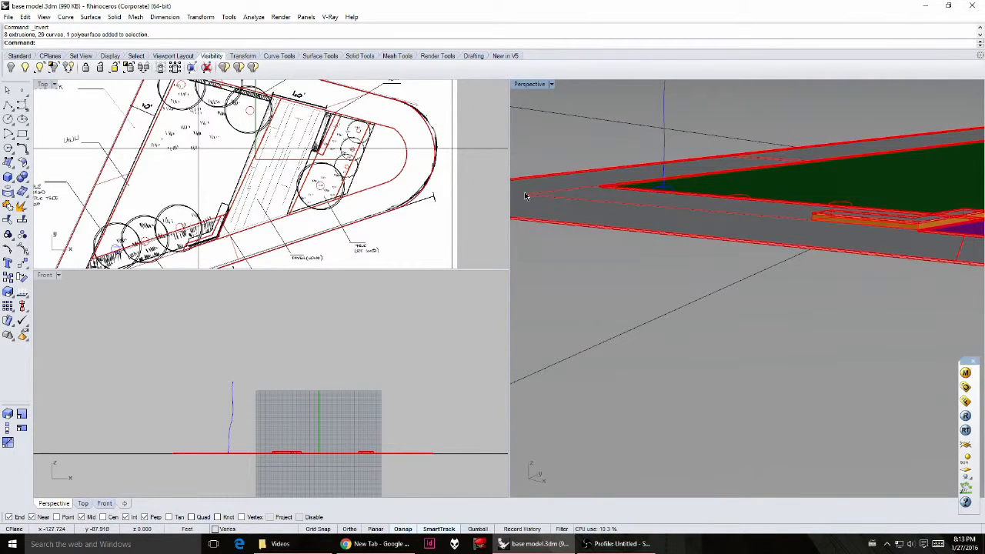
pyautogui.hotkey('ctrl', 'z')
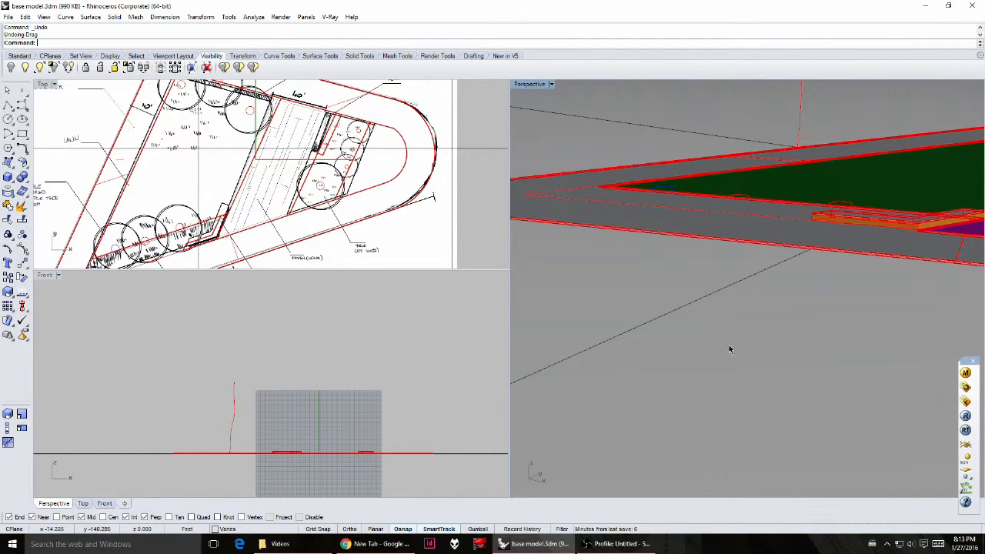
pyautogui.click(25, 16)
pyautogui.click(31, 37)
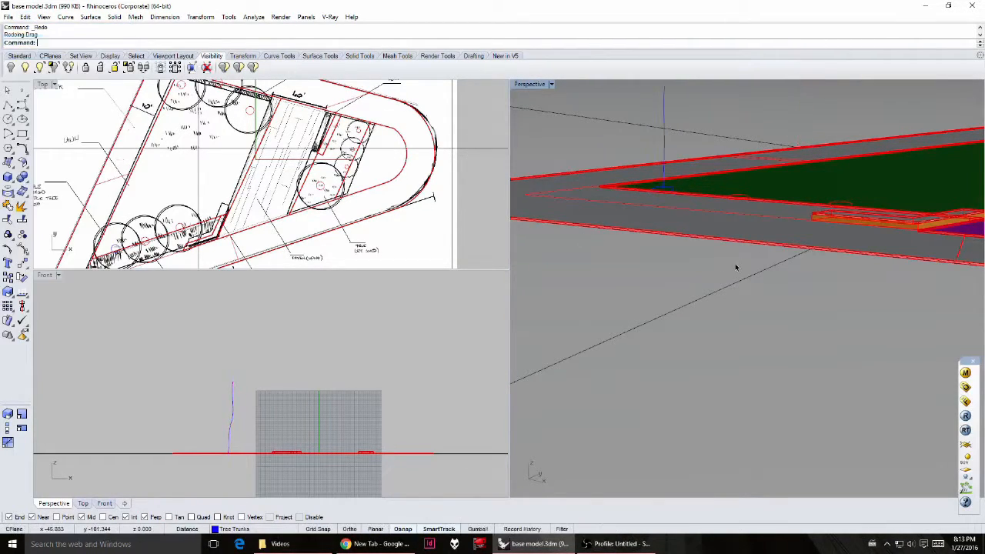
pyautogui.click(688, 264)
pyautogui.click(660, 226)
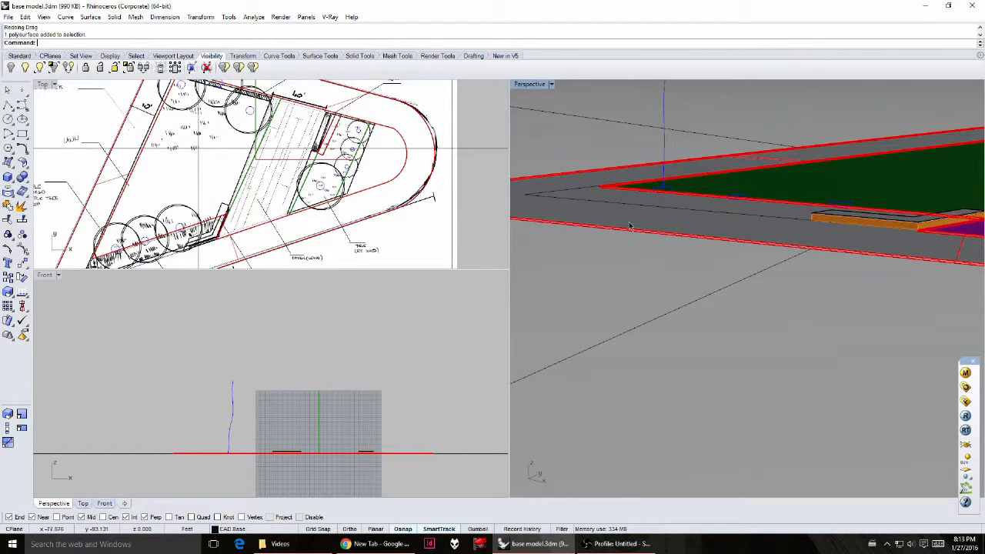
pyautogui.click(597, 264)
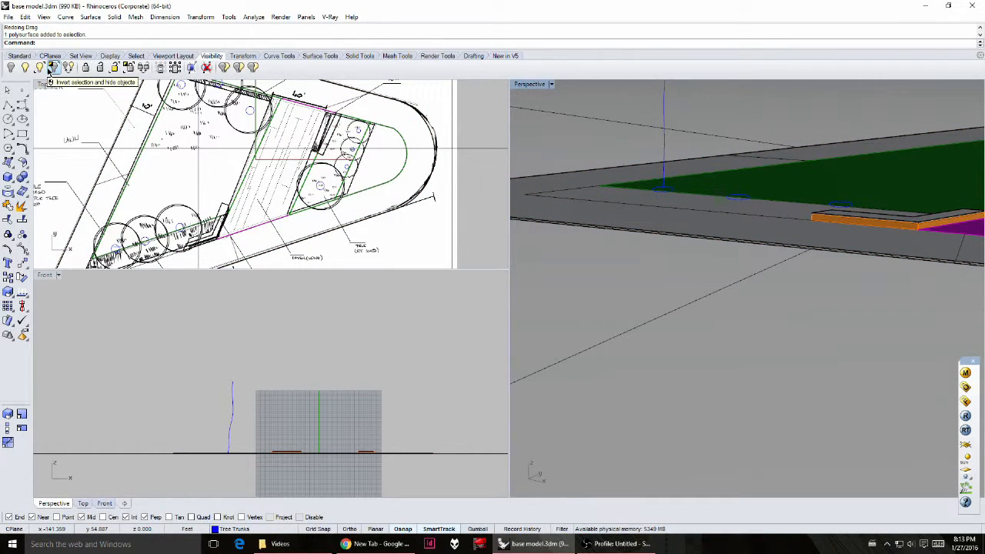
# Step: Reselect the trunk path and its base circle, retry inverting and hiding the rest, and clear the selection
pyautogui.click(666, 145)
pyautogui.click(669, 191)
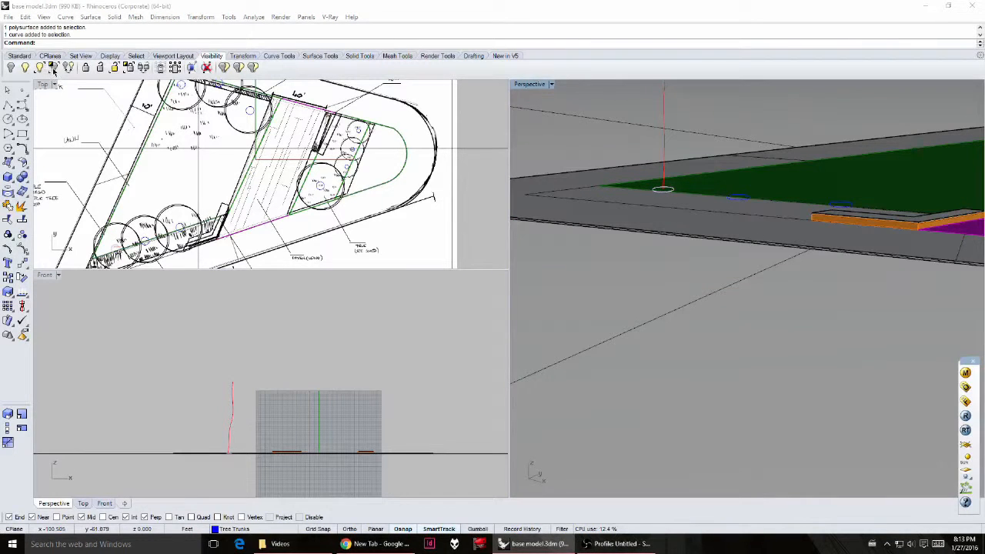
pyautogui.scroll(5, 680, 318)
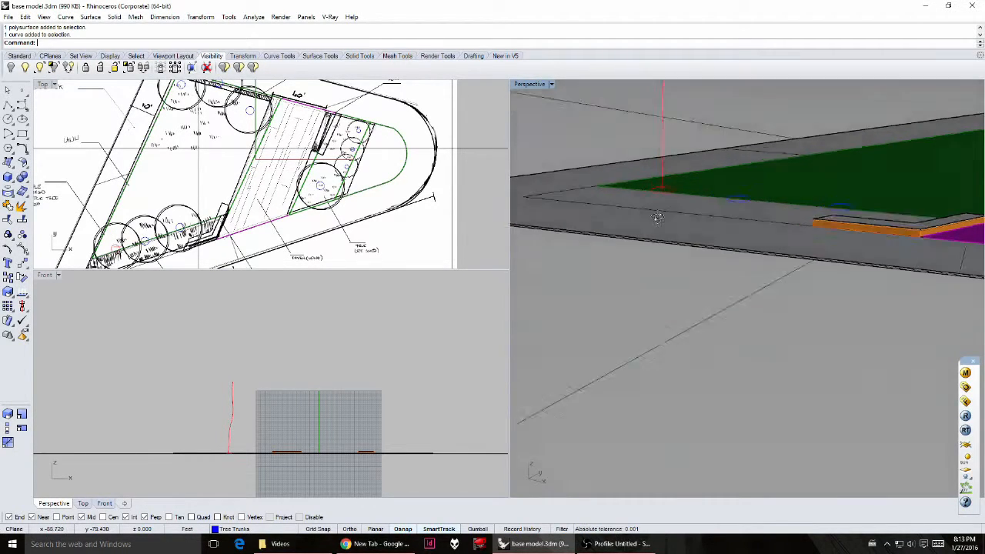
pyautogui.click(54, 69)
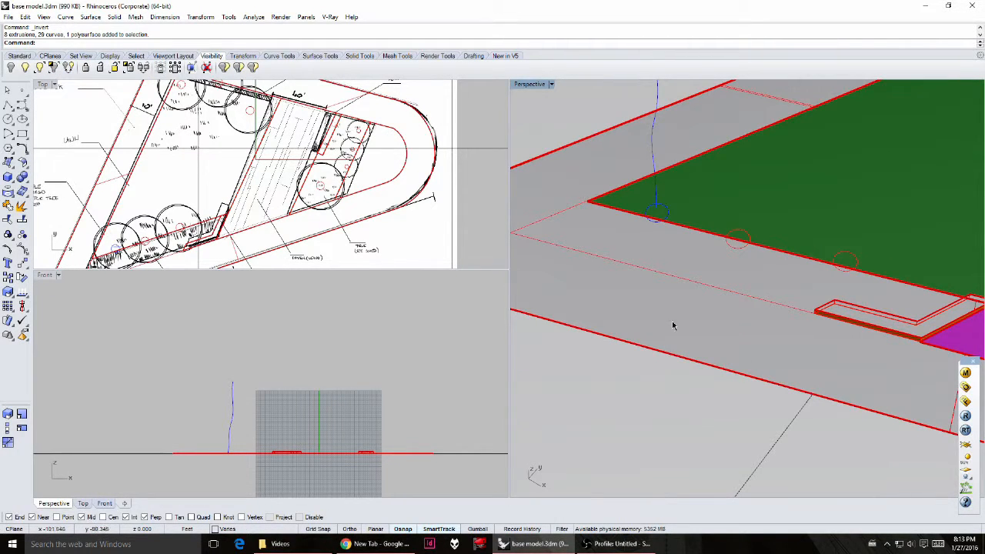
pyautogui.moveTo(742, 377)
pyautogui.mouseDown(button='right')
pyautogui.moveTo(711, 332)
pyautogui.moveTo(731, 375)
pyautogui.mouseUp(button='right')
pyautogui.click(694, 297)
pyautogui.click(665, 349)
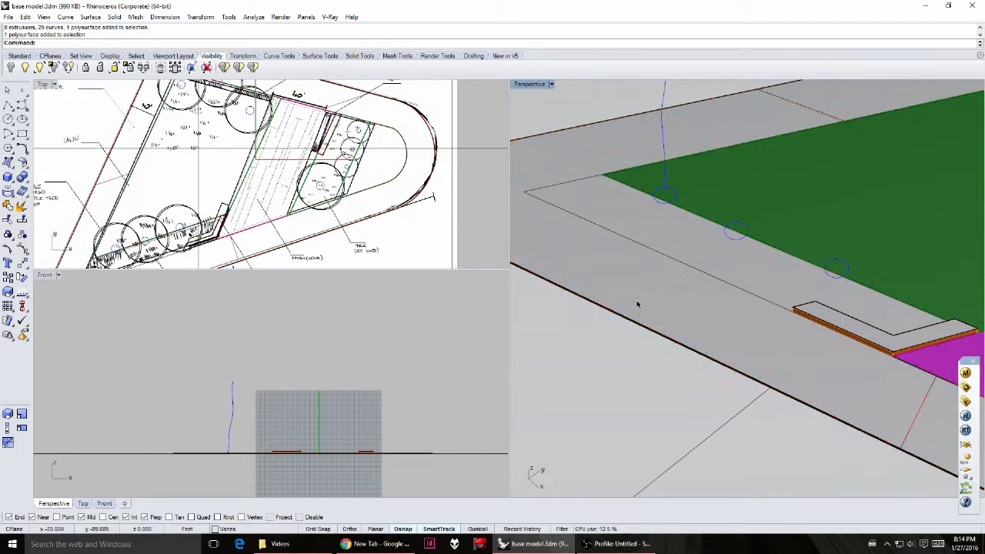
# Step: Hide the gray paved border solid surrounding the planting beds
pyautogui.click(637, 302)
pyautogui.hotkey('ctrl', 'h')
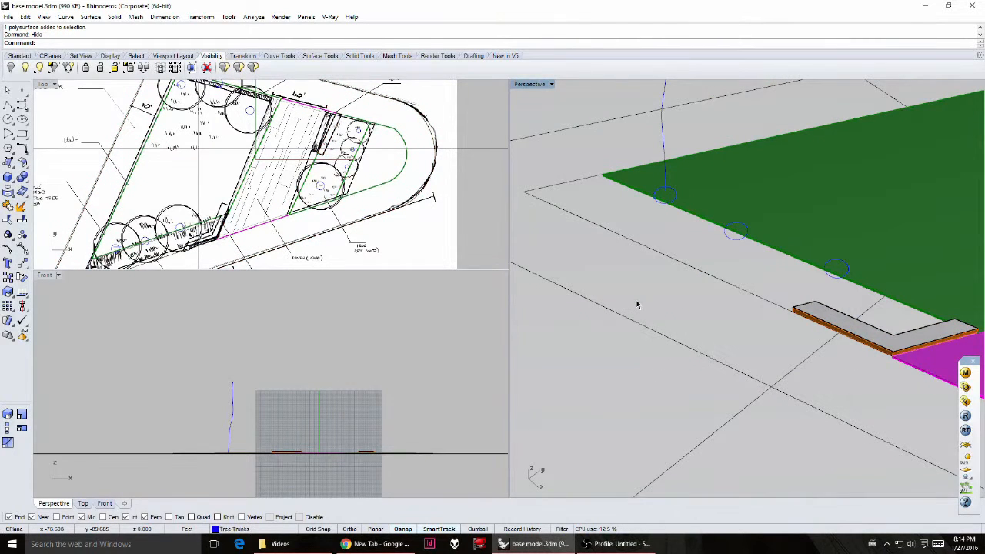
pyautogui.moveTo(637, 305)
pyautogui.mouseDown(button='right')
pyautogui.moveTo(649, 292)
pyautogui.moveTo(685, 292)
pyautogui.moveTo(631, 280)
pyautogui.mouseUp(button='right')
pyautogui.click(652, 341)
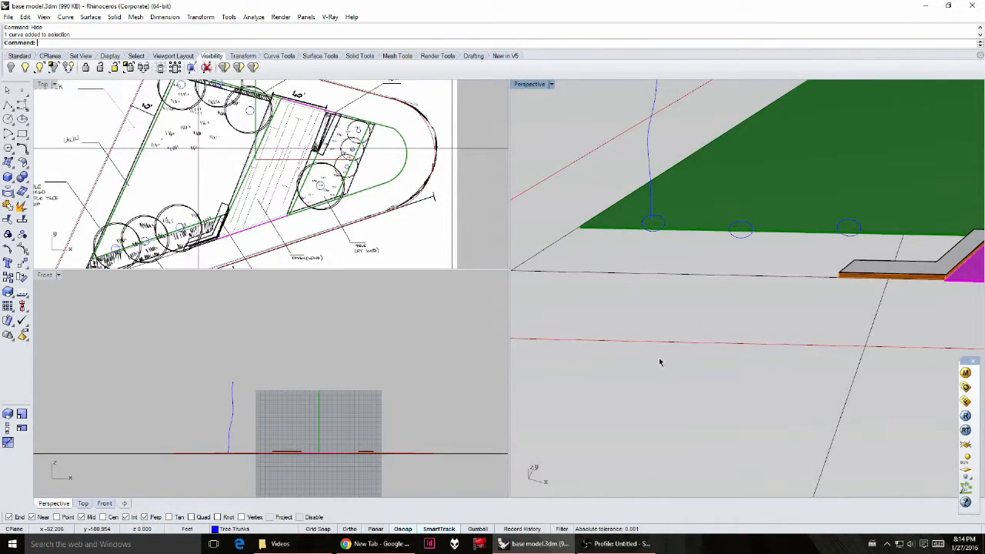
pyautogui.moveTo(660, 360); pyautogui.dragTo(588, 234)
pyautogui.click(710, 368)
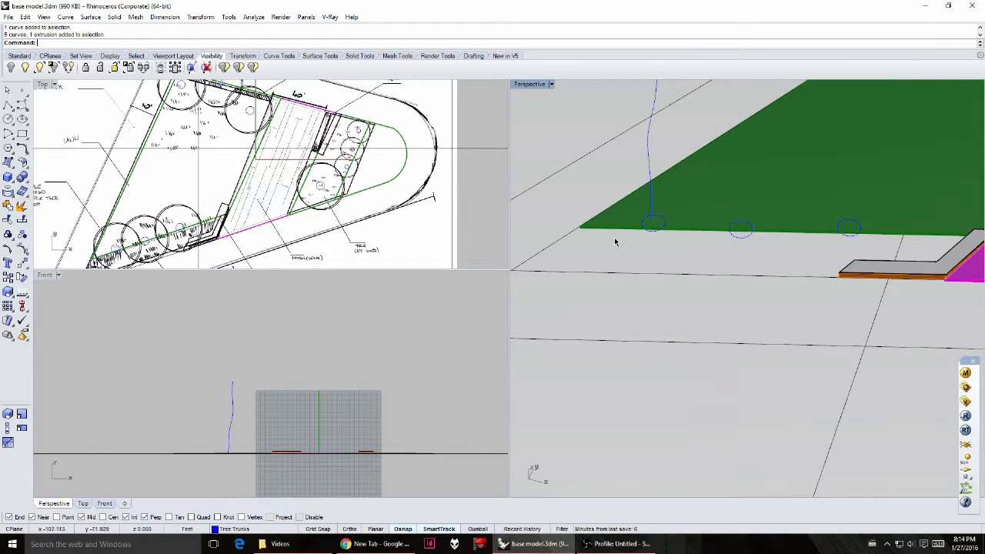
# Step: Try to isolate the trunk path and its base circle by selecting both and inverting the selection
pyautogui.click(655, 220)
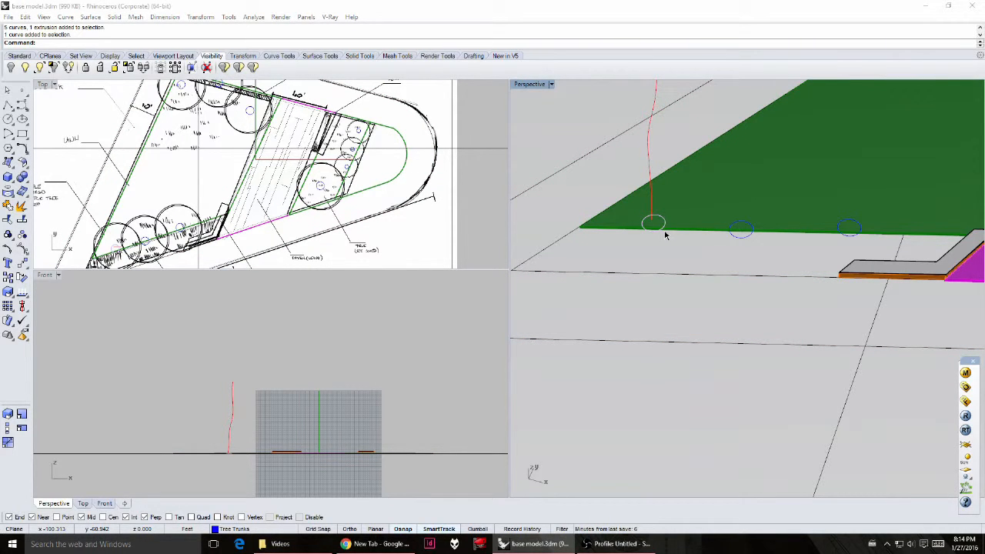
pyautogui.moveTo(651, 222); pyautogui.dragTo(669, 262, button='right')
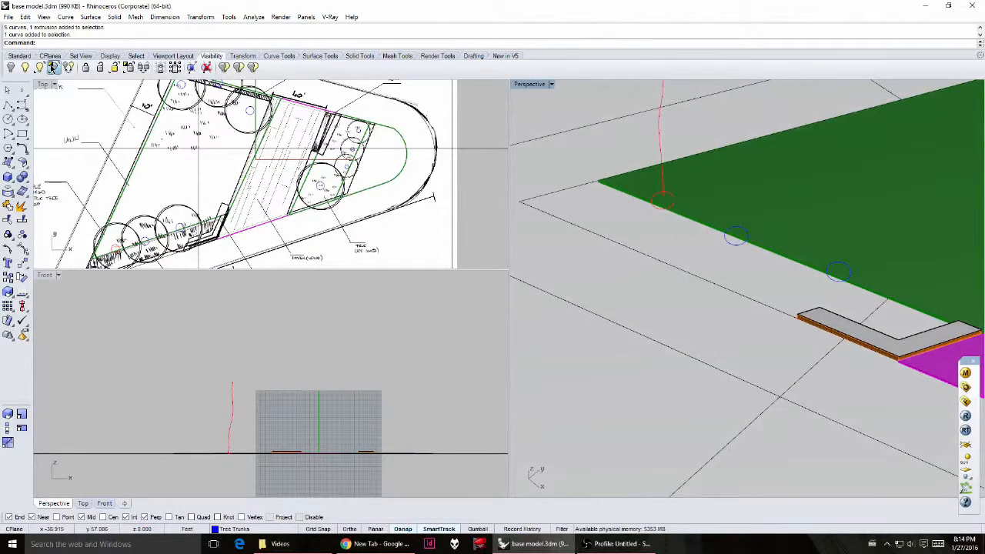
pyautogui.click(52, 68)
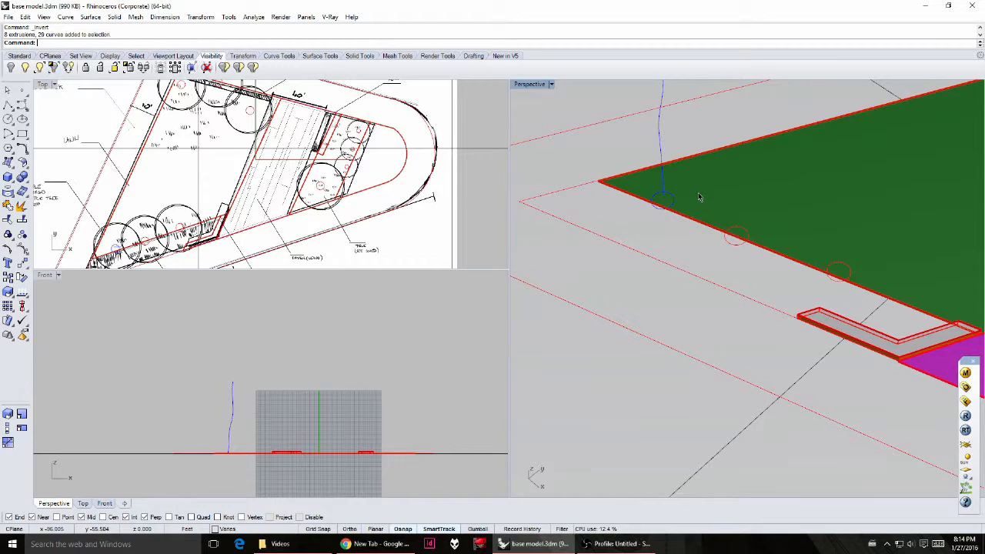
pyautogui.moveTo(769, 350); pyautogui.dragTo(703, 312, button='right')
pyautogui.click(680, 265)
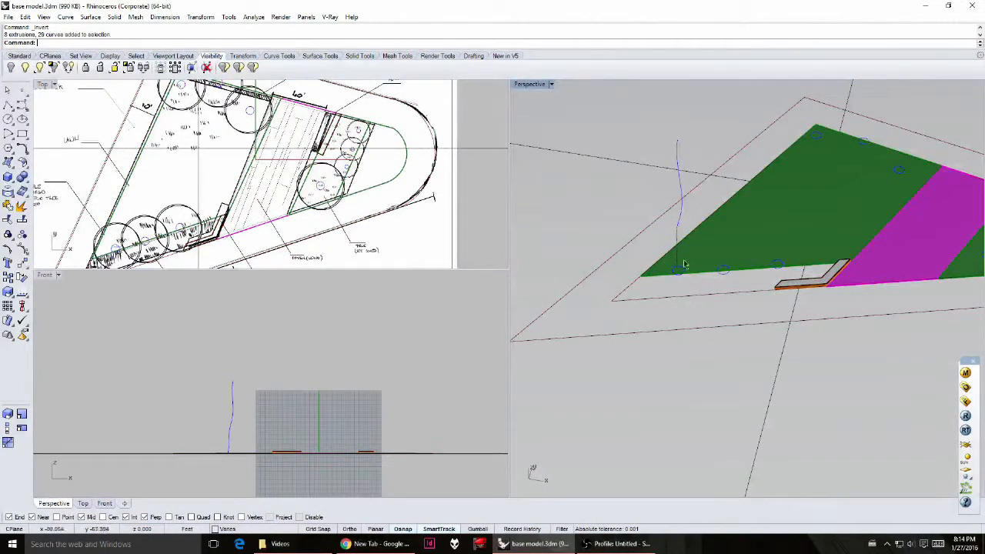
# Step: Unhide the gray paved border solid with the Show command
pyautogui.click(66, 68)
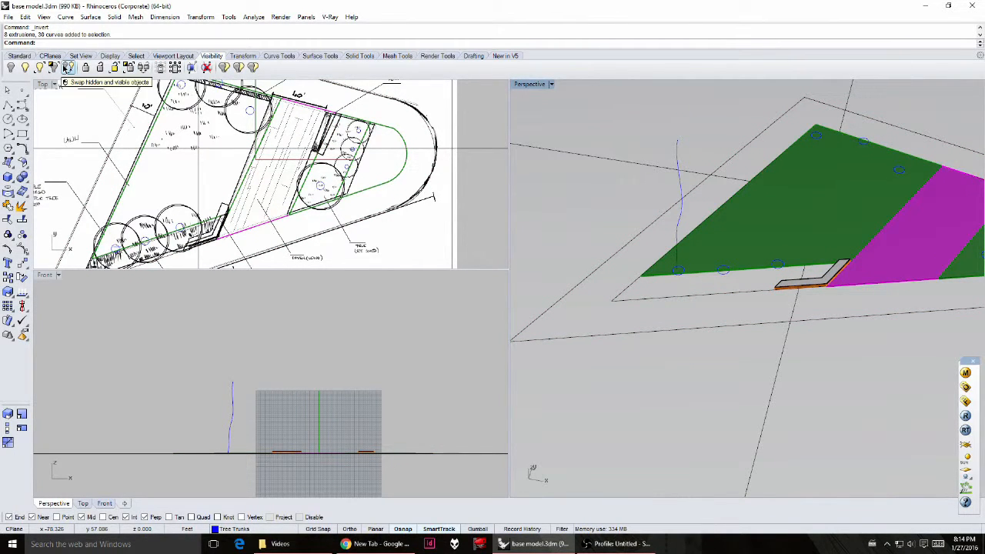
pyautogui.moveTo(725, 341); pyautogui.dragTo(664, 332, button='right')
pyautogui.write('show')
pyautogui.press('Return')
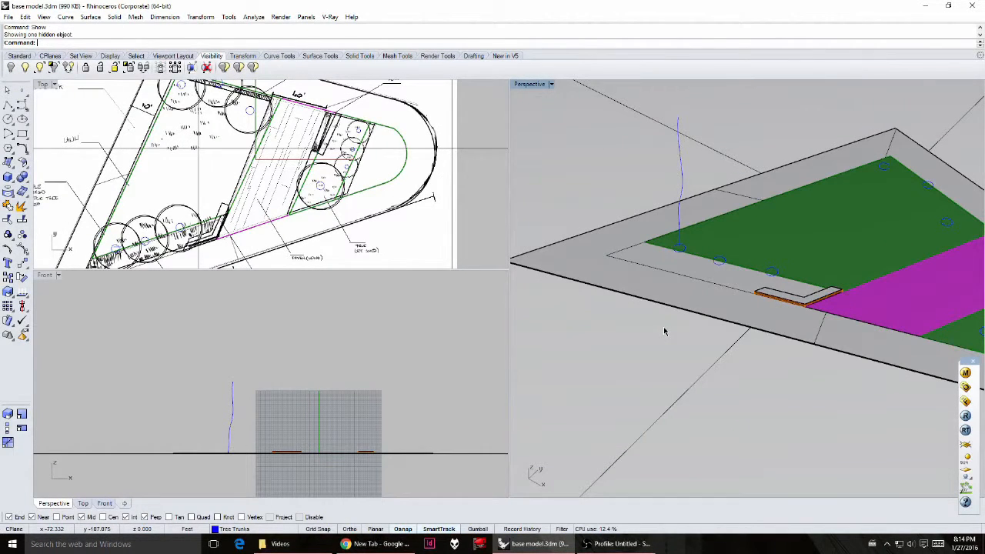
# Step: Select the trunk path curve together with the circle at its base
pyautogui.scroll(2, 231, 431)
pyautogui.scroll(3, 303, 459)
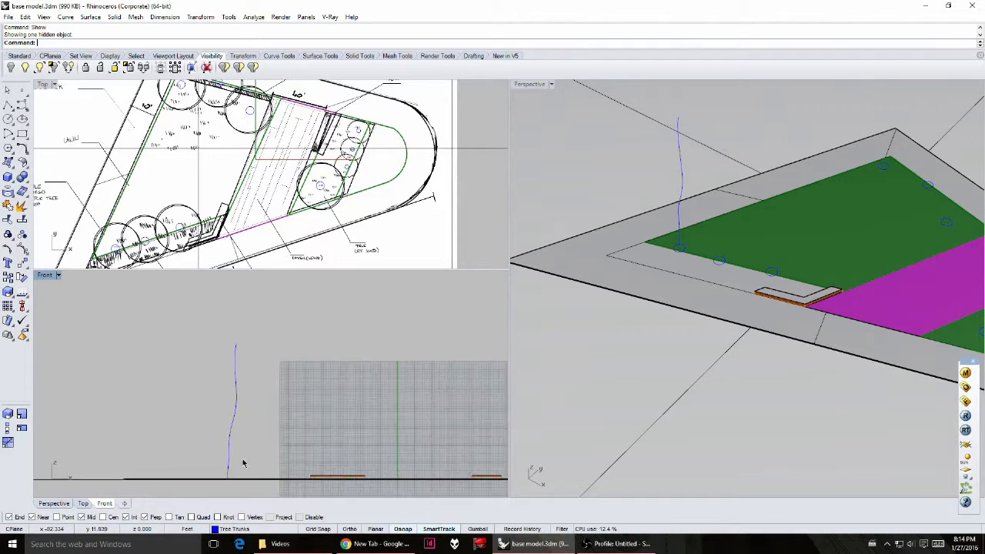
pyautogui.click(684, 263)
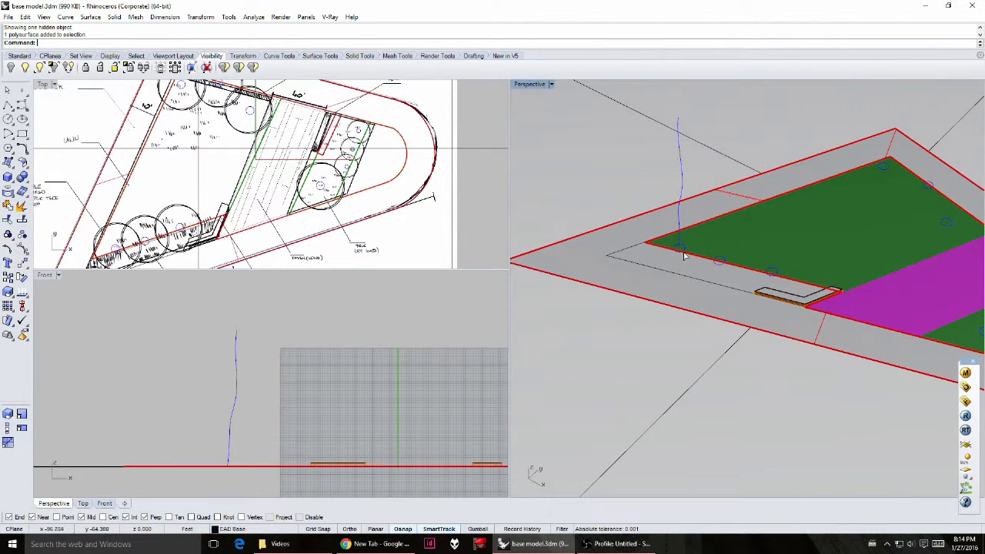
pyautogui.press('Escape')
pyautogui.click(680, 221)
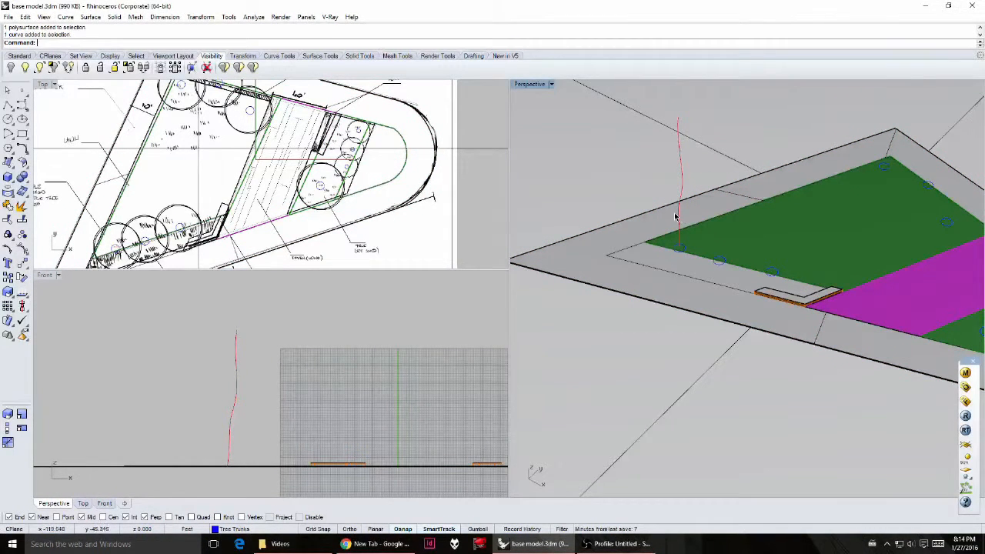
pyautogui.click(684, 251)
# Step: Try piping the trunk path and base circle together, picking the diameter across the circle, and undo the pipe
pyautogui.write('Pipe')
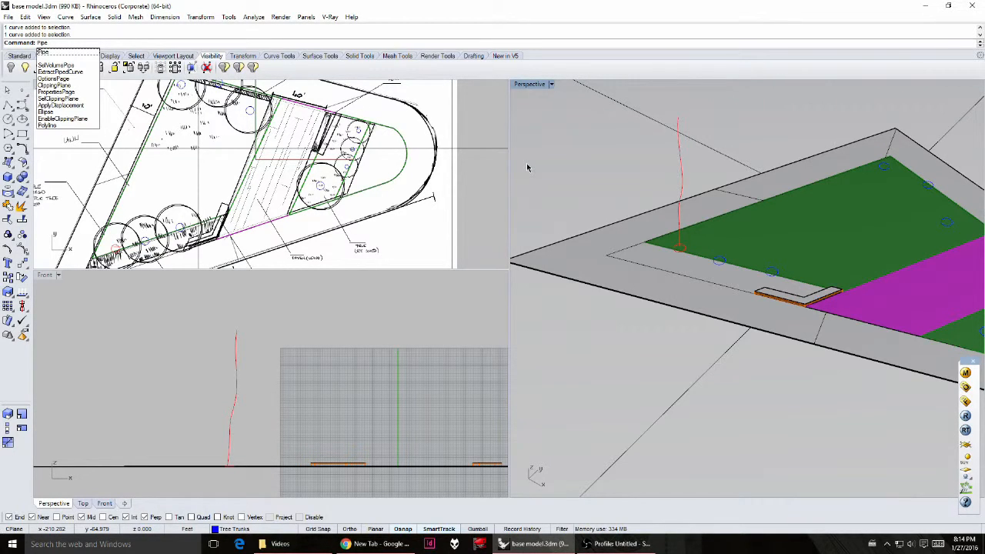
pyautogui.press('Return')
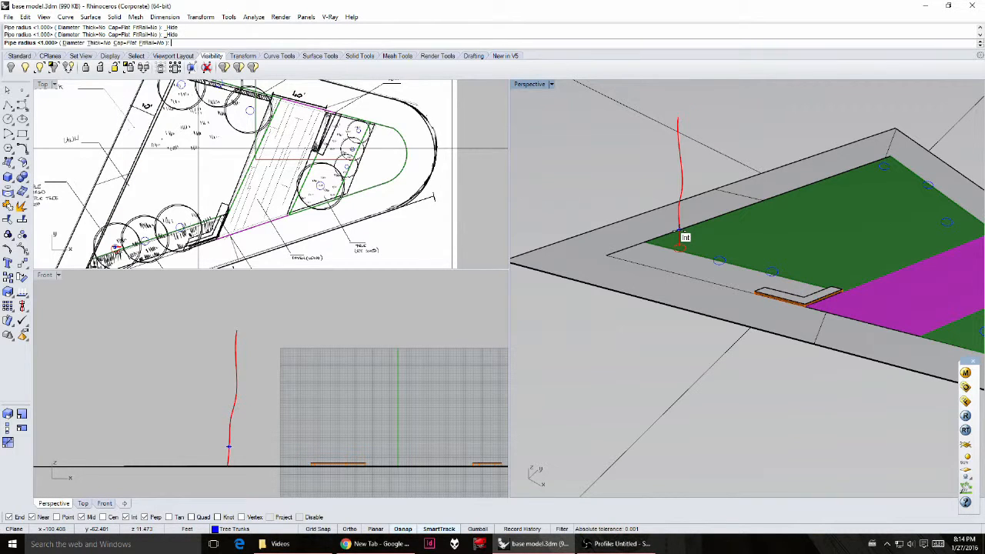
pyautogui.click(76, 43)
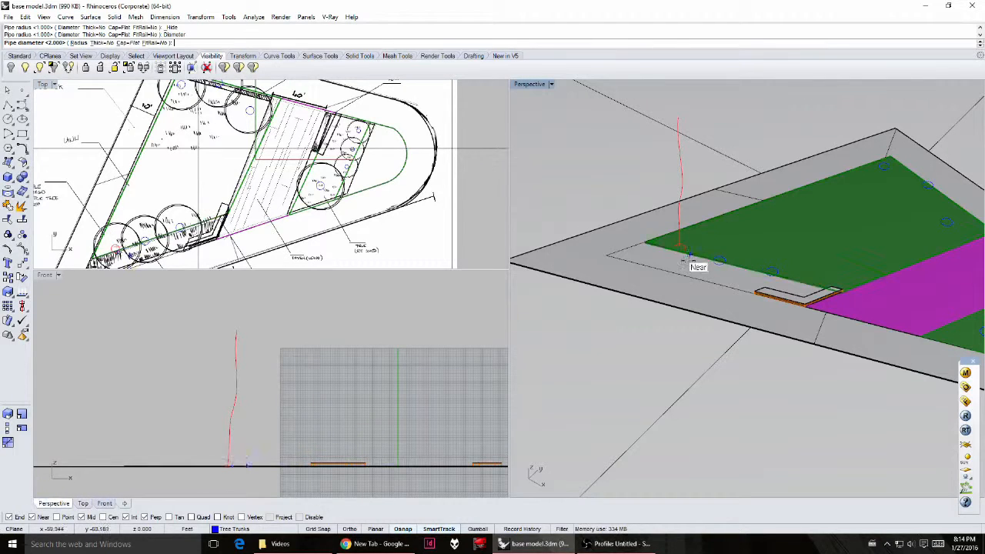
pyautogui.scroll(8, 164, 218)
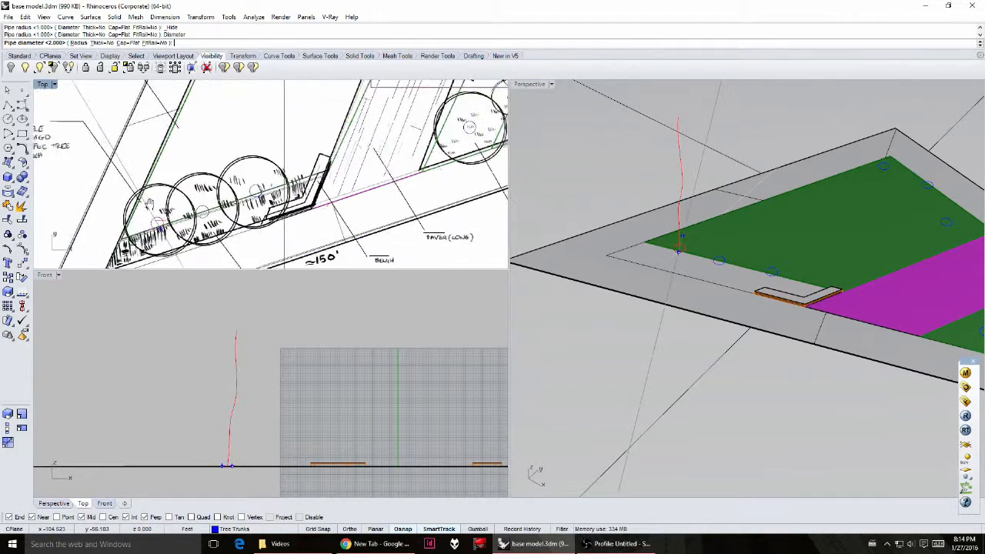
pyautogui.click(164, 217)
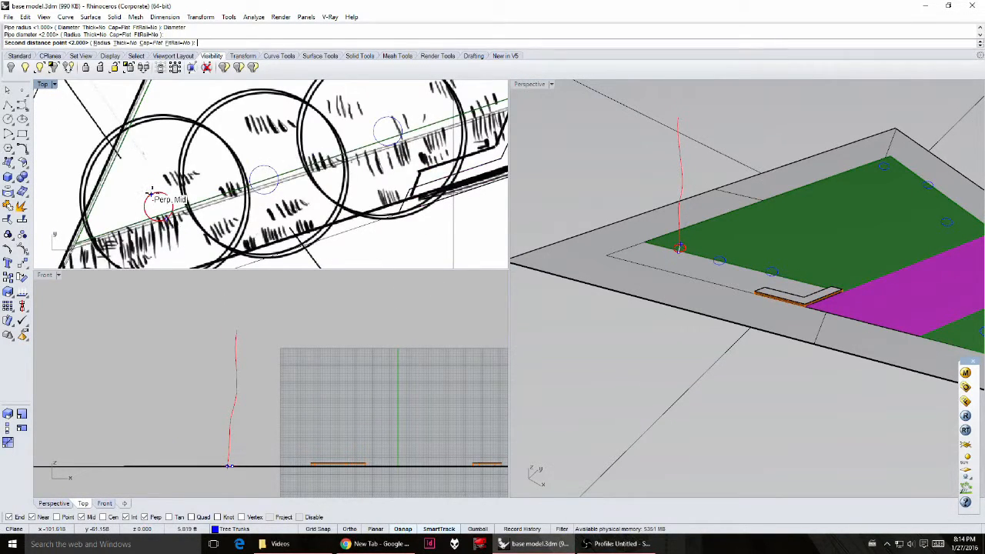
pyautogui.click(151, 194)
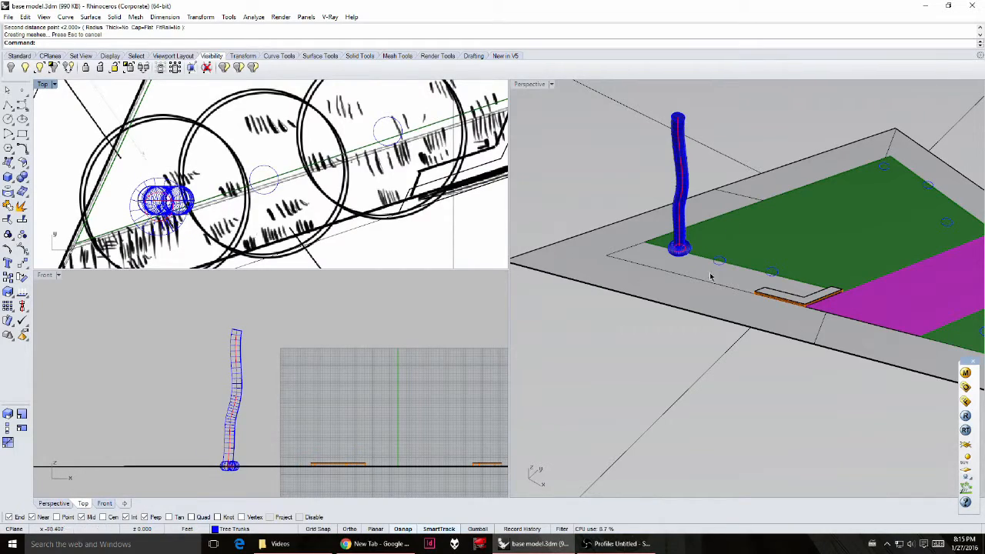
pyautogui.moveTo(711, 278); pyautogui.dragTo(693, 308, button='right')
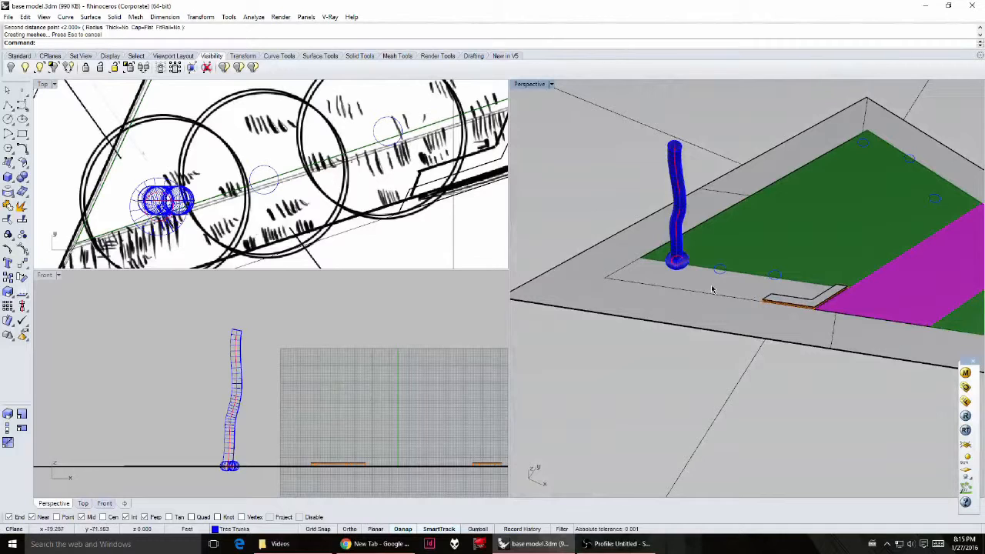
pyautogui.hotkey('ctrl', 'z')
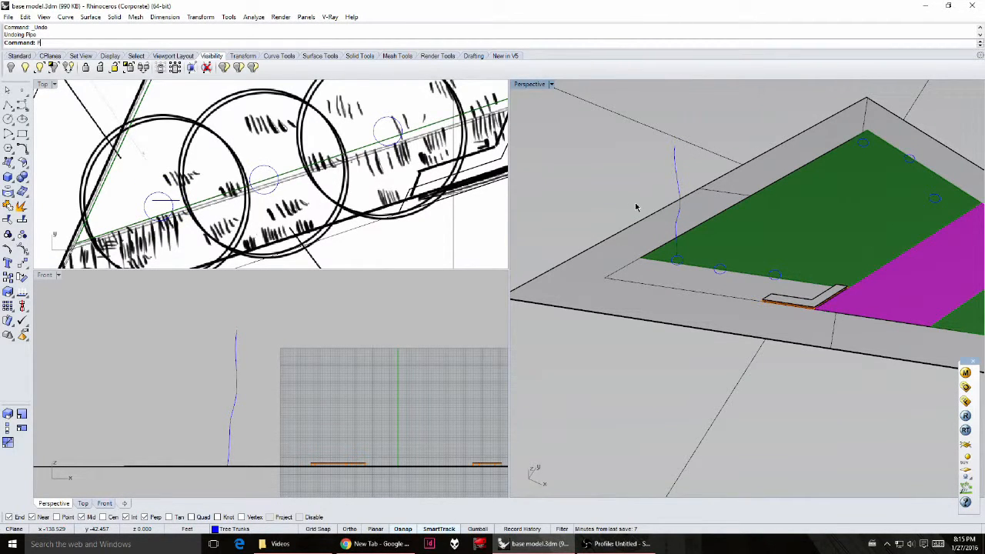
# Step: Pipe only the trunk path curve with a start diameter of about 4.1 ft and a smaller end diameter, forming a tapered trunk
pyautogui.write('ipe')
pyautogui.press('Return')
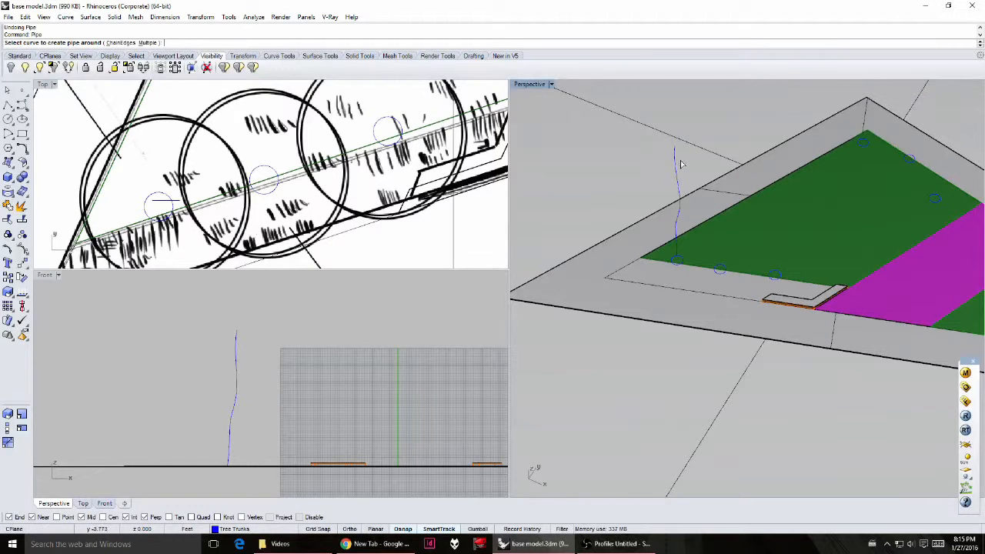
pyautogui.click(678, 214)
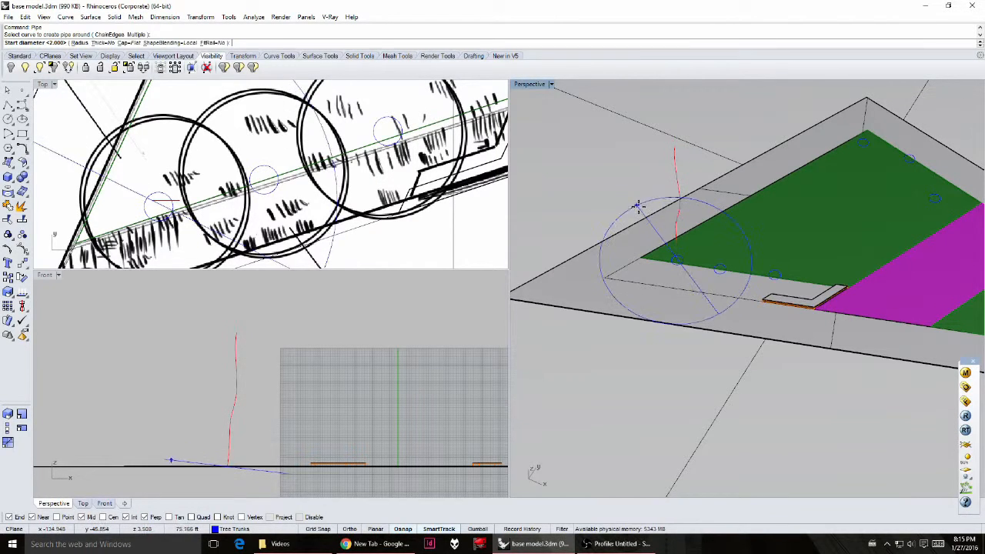
pyautogui.scroll(2, 674, 261)
pyautogui.scroll(3, 674, 260)
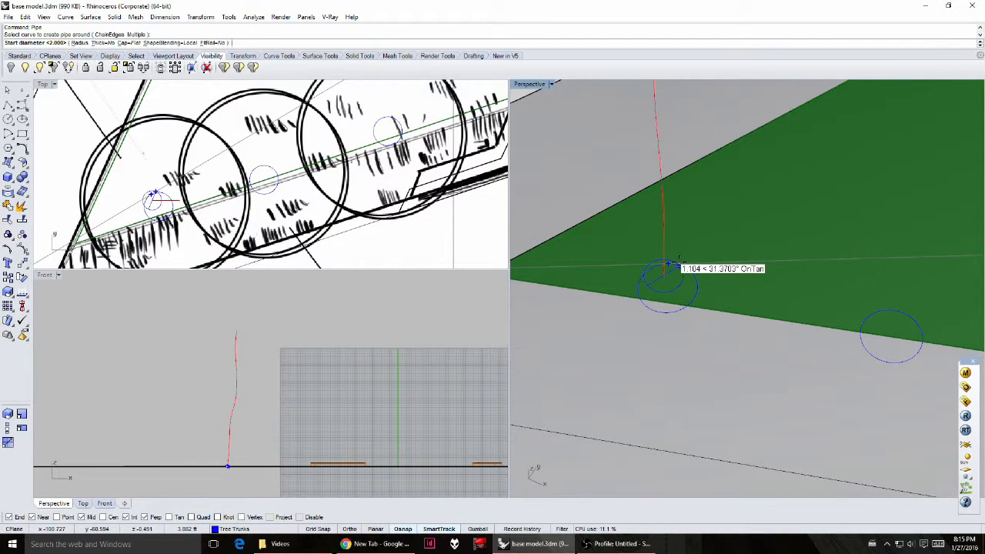
pyautogui.click(668, 265)
pyautogui.scroll(-3, 676, 175)
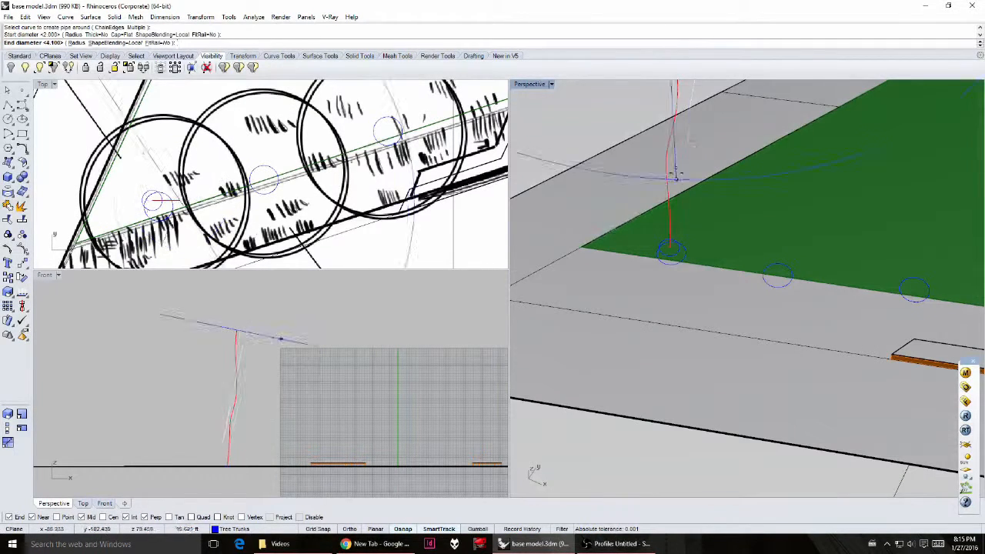
pyautogui.scroll(-4, 674, 139)
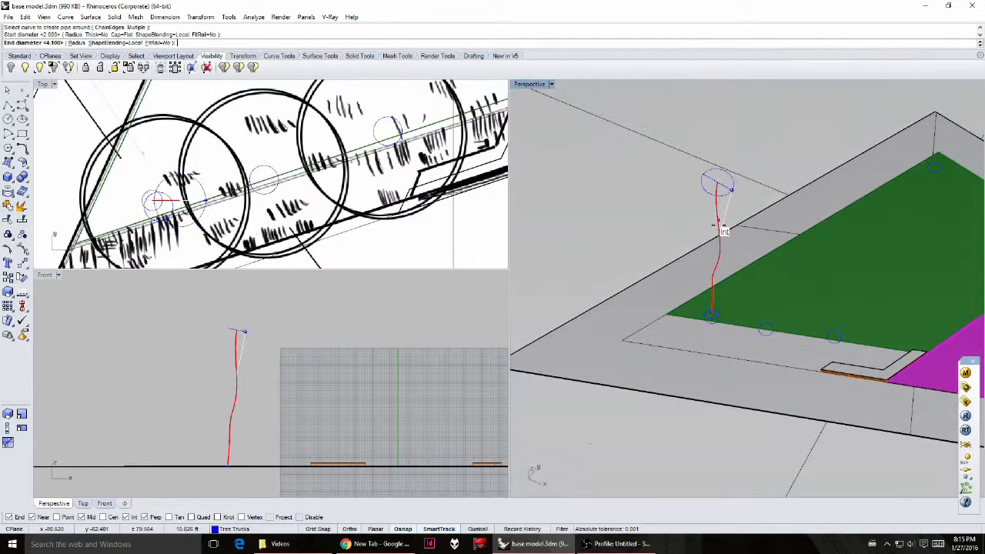
pyautogui.click(719, 183)
pyautogui.press('Return')
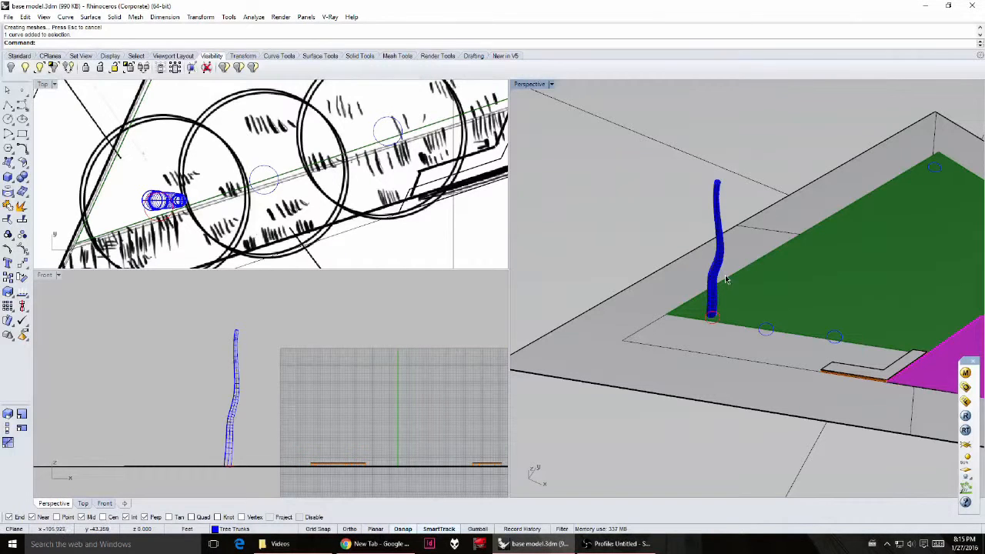
# Step: Delete the guide circle at the base of the piped trunk
pyautogui.click(719, 240)
pyautogui.click(712, 330)
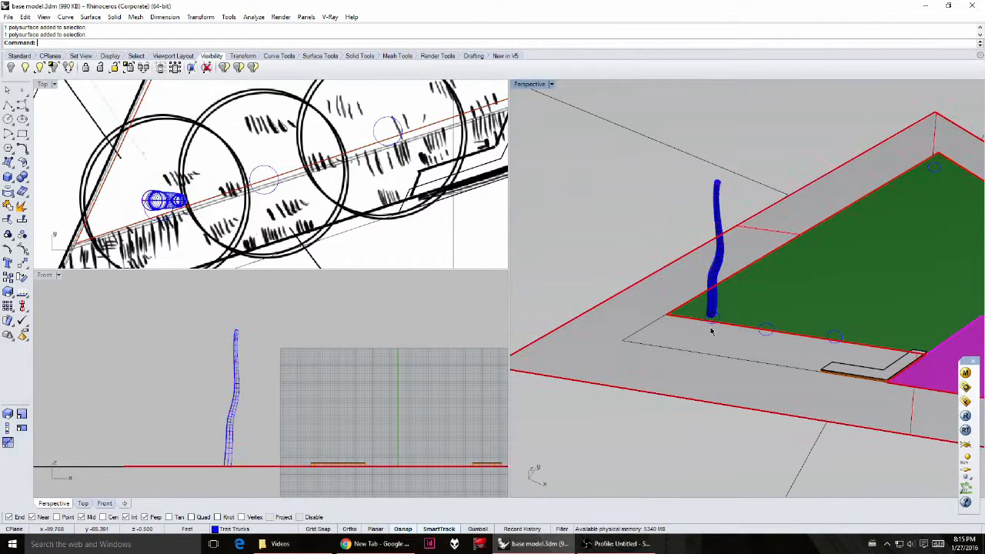
pyautogui.press('Delete')
# Step: Copy the piped trunk from its base onto the neighboring trunk circle in the same row
pyautogui.click(715, 312)
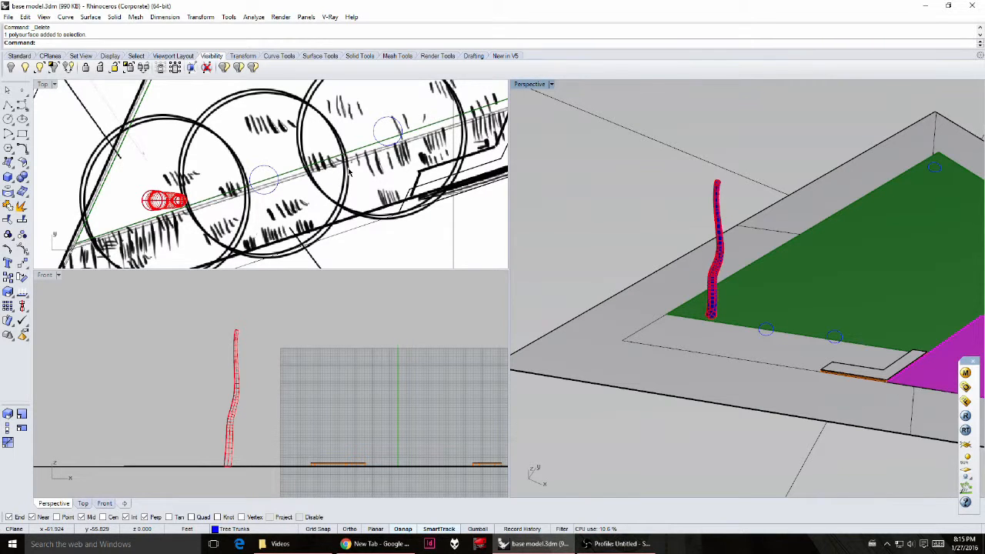
pyautogui.write('Copy')
pyautogui.press('Return')
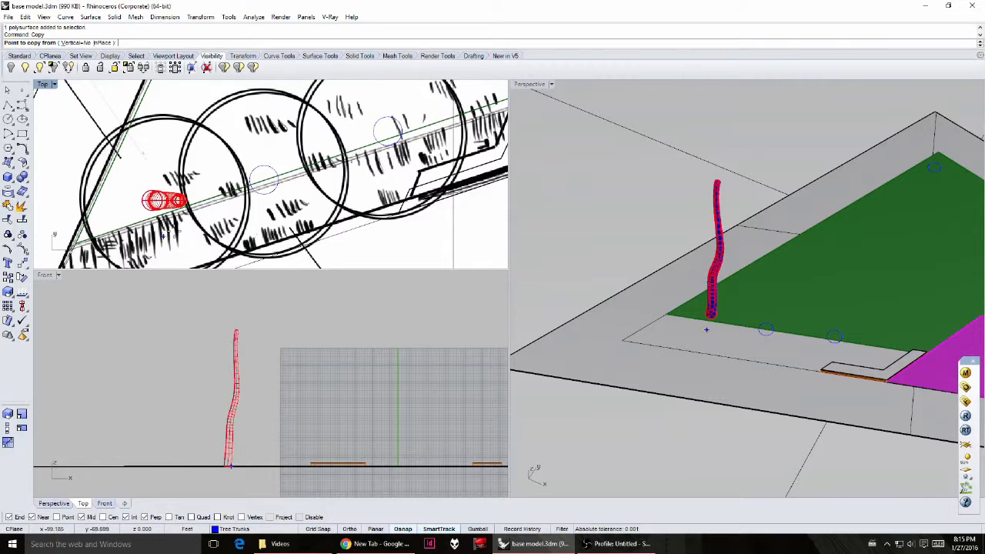
pyautogui.click(707, 312)
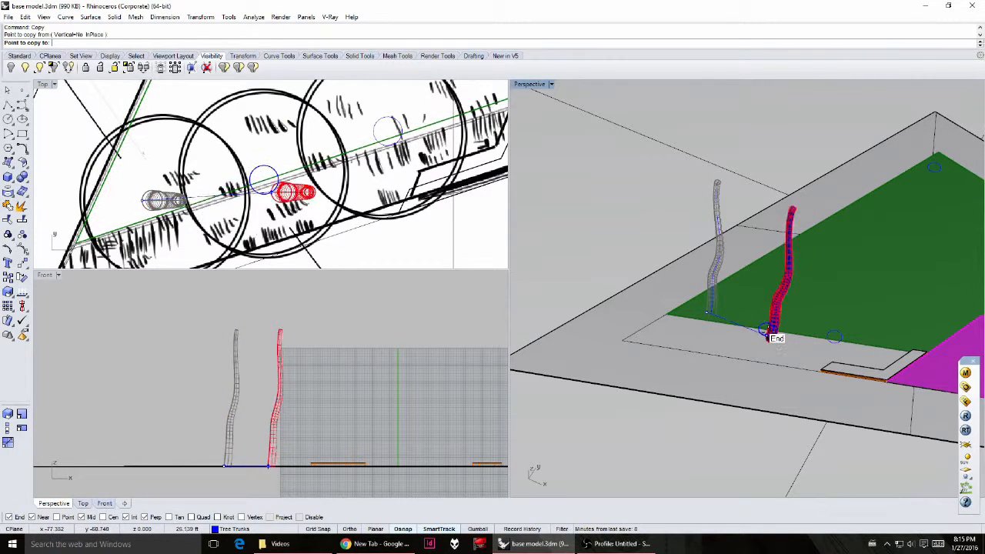
pyautogui.scroll(3, 769, 331)
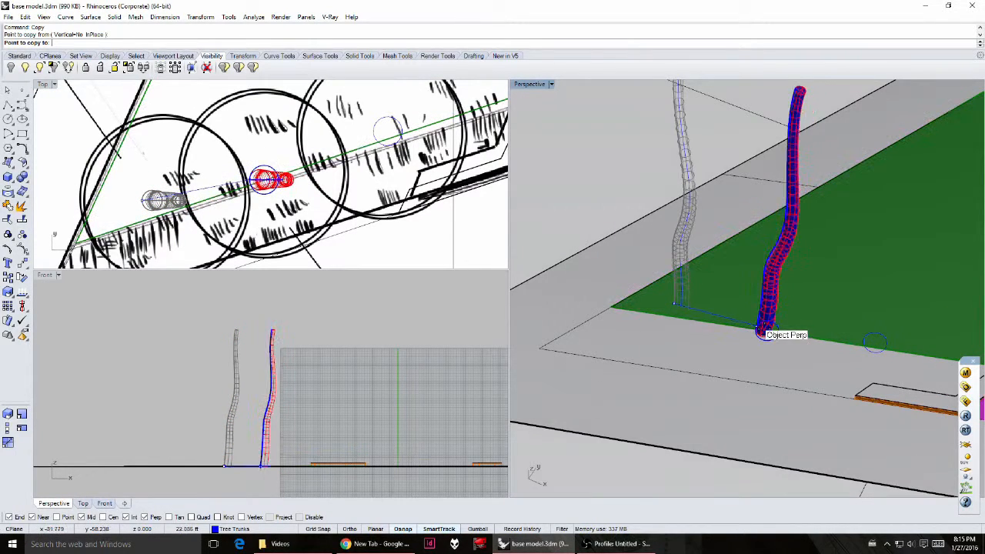
pyautogui.click(768, 329)
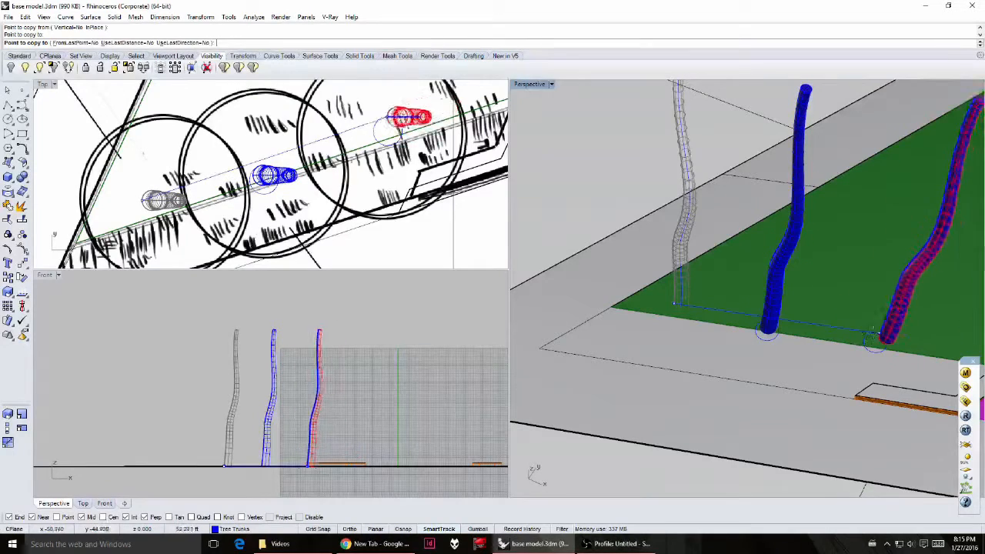
# Step: Copy the tapered trunk onto the trunk circles across the upper turf area and onto the first circle in the lower turf area
pyautogui.moveTo(868, 338); pyautogui.dragTo(677, 331, button='right')
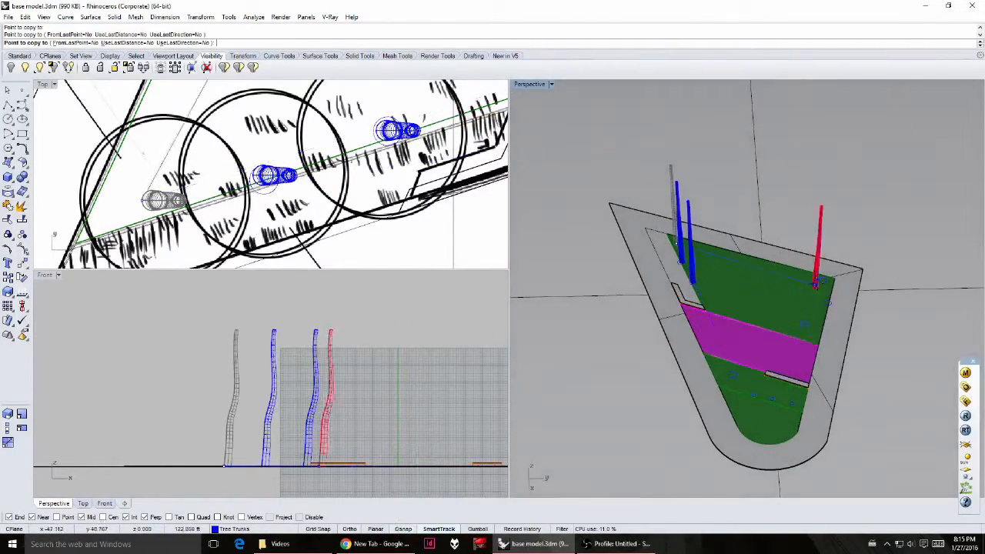
pyautogui.click(828, 301)
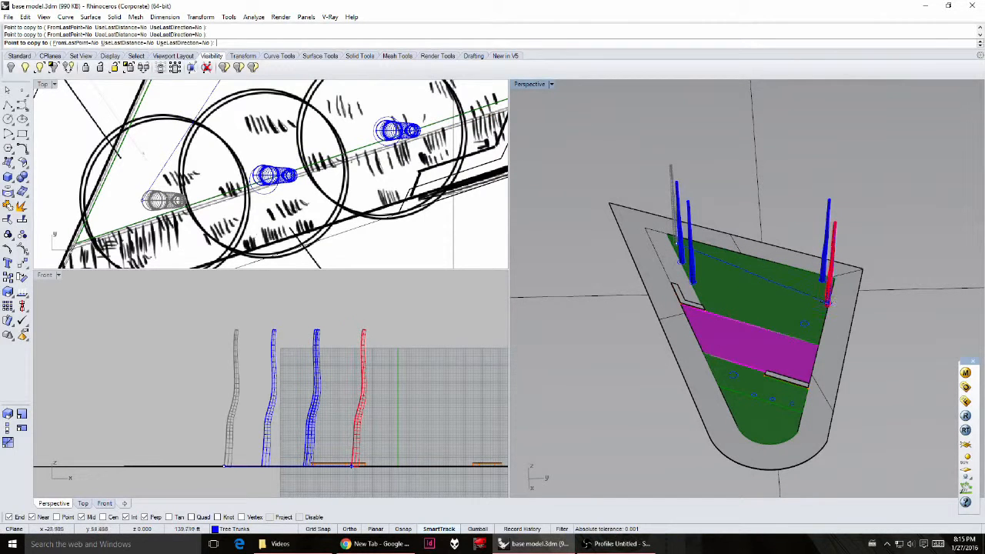
pyautogui.click(805, 324)
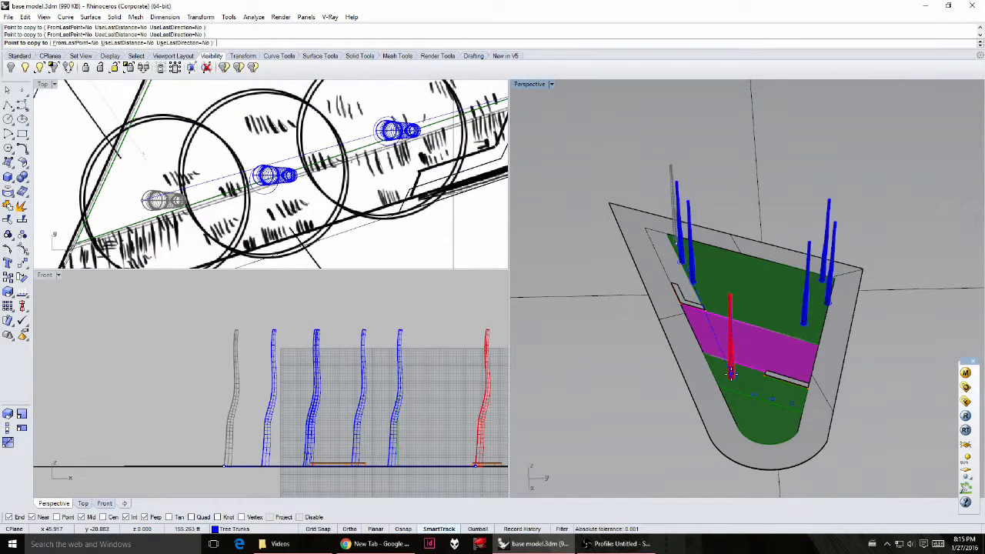
pyautogui.click(733, 368)
pyautogui.press('Return')
# Step: Examine the copied trunks and the remaining empty trunk circles around the site, and select the original trunk
pyautogui.scroll(-5, 733, 368)
pyautogui.moveTo(734, 368); pyautogui.dragTo(793, 305, button='right')
pyautogui.scroll(5, 822, 340)
pyautogui.scroll(7, 836, 336)
pyautogui.scroll(-7, 827, 359)
pyautogui.keyDown('shift'); pyautogui.moveTo(817, 371); pyautogui.dragTo(784, 365, button='right'); pyautogui.keyUp('shift')
pyautogui.scroll(5, 757, 327)
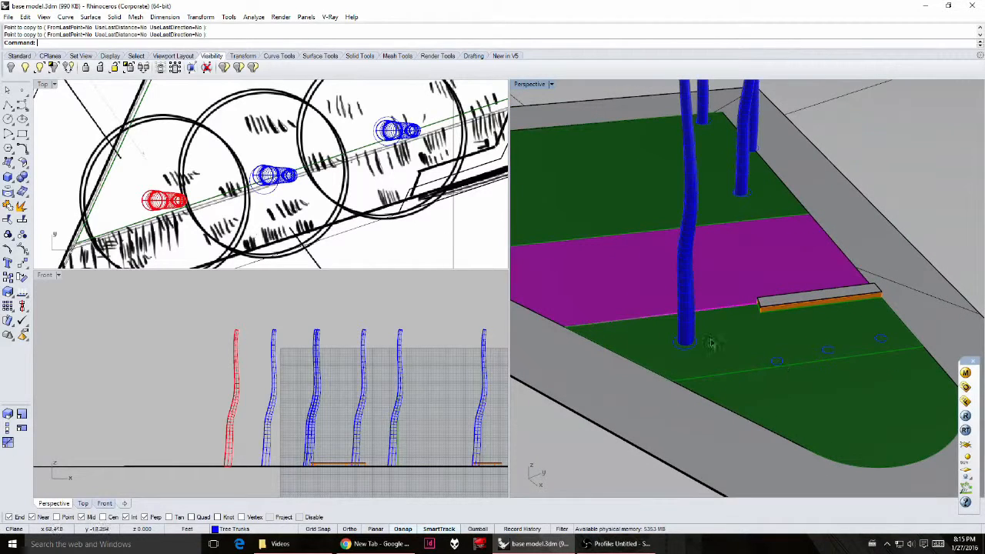
pyautogui.scroll(-4, 737, 325)
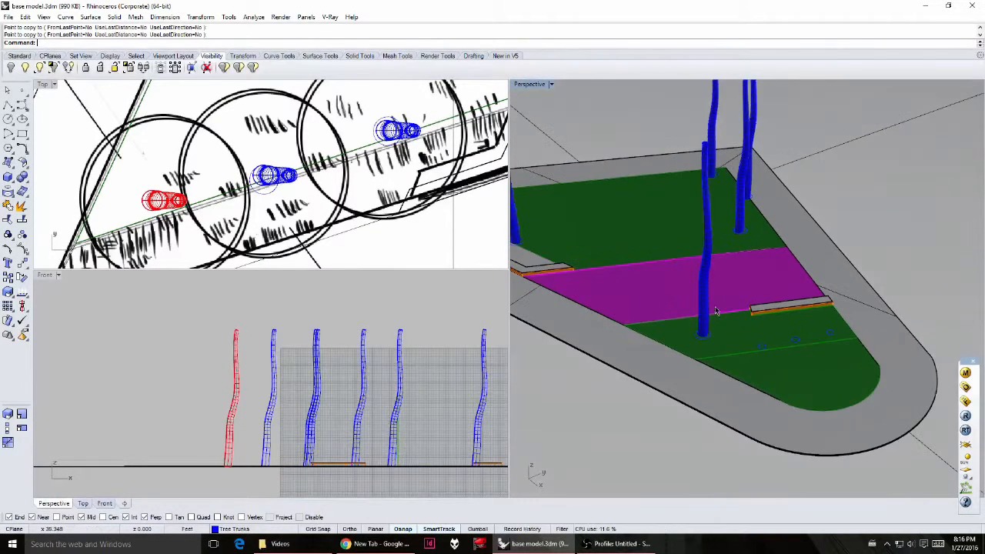
pyautogui.keyDown('shift'); pyautogui.moveTo(673, 324); pyautogui.dragTo(823, 398, button='right'); pyautogui.keyUp('shift')
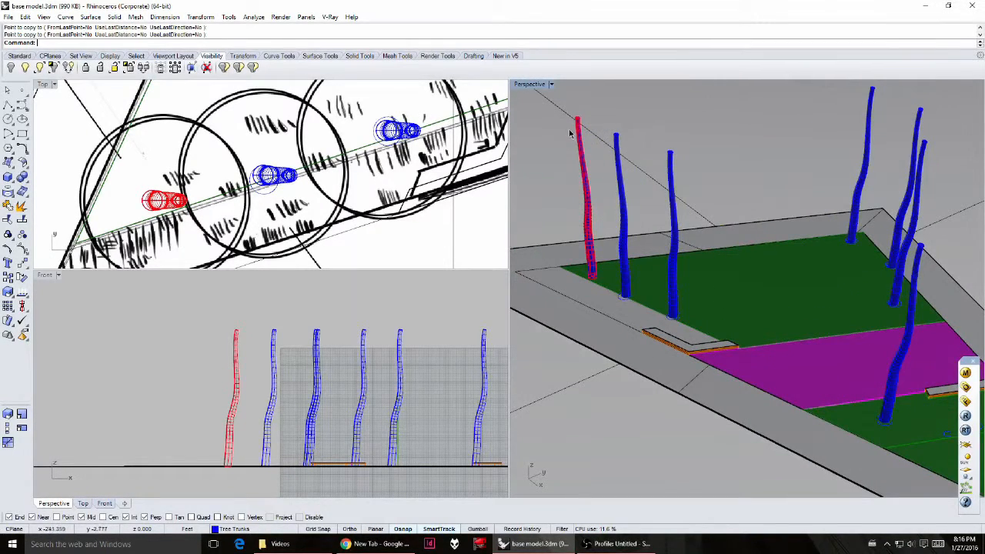
pyautogui.moveTo(604, 203); pyautogui.dragTo(628, 136, button='right')
pyautogui.click(586, 192)
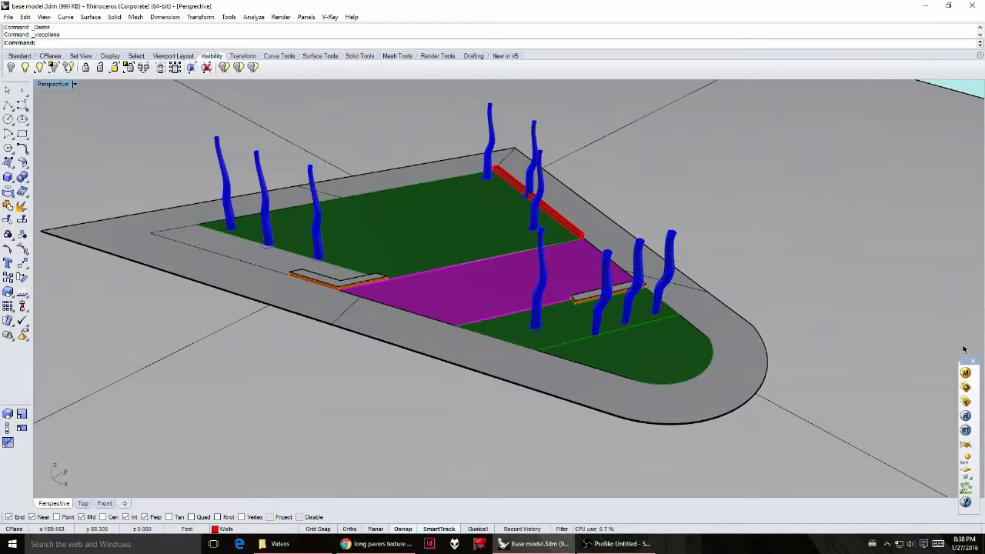
# Step: Create a standard V-Ray scene material and name it Turf
pyautogui.click(965, 372)
pyautogui.moveTo(789, 249); pyautogui.dragTo(739, 168)
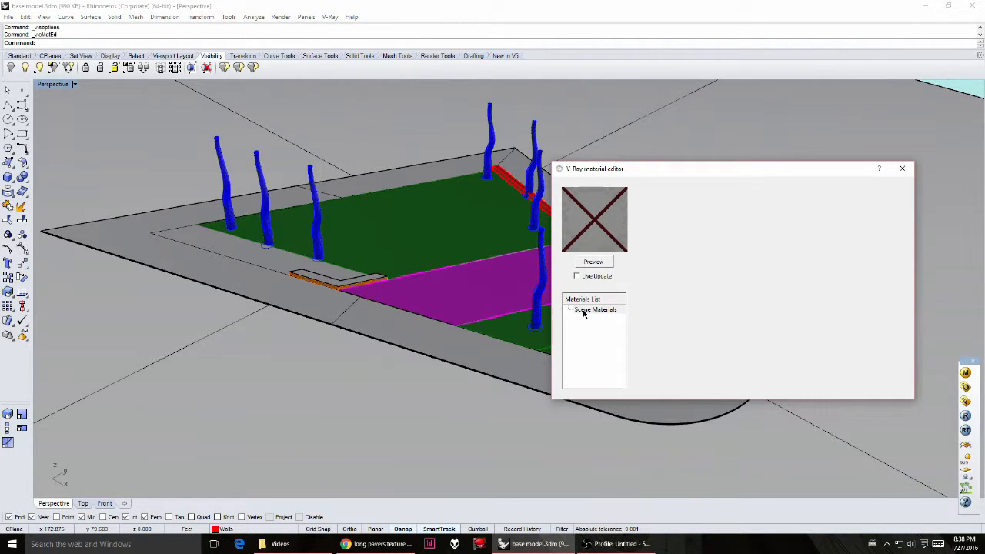
pyautogui.rightClick(594, 310)
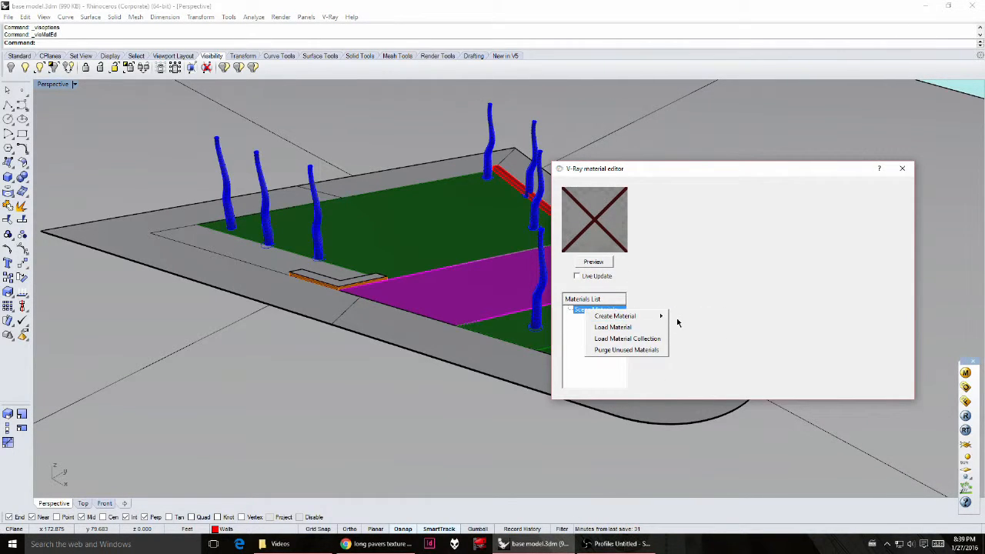
pyautogui.moveTo(661, 317)
pyautogui.click(700, 352)
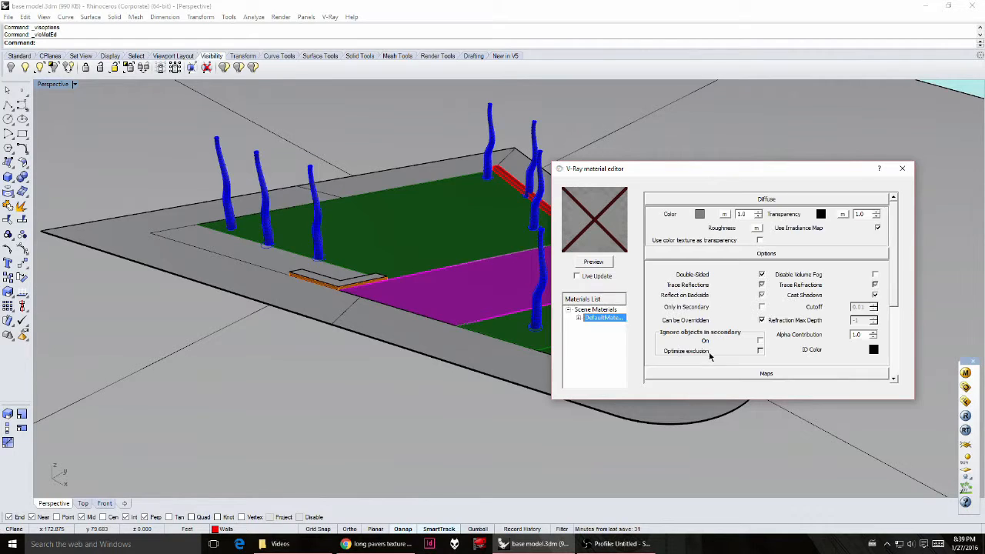
pyautogui.doubleClick(619, 318)
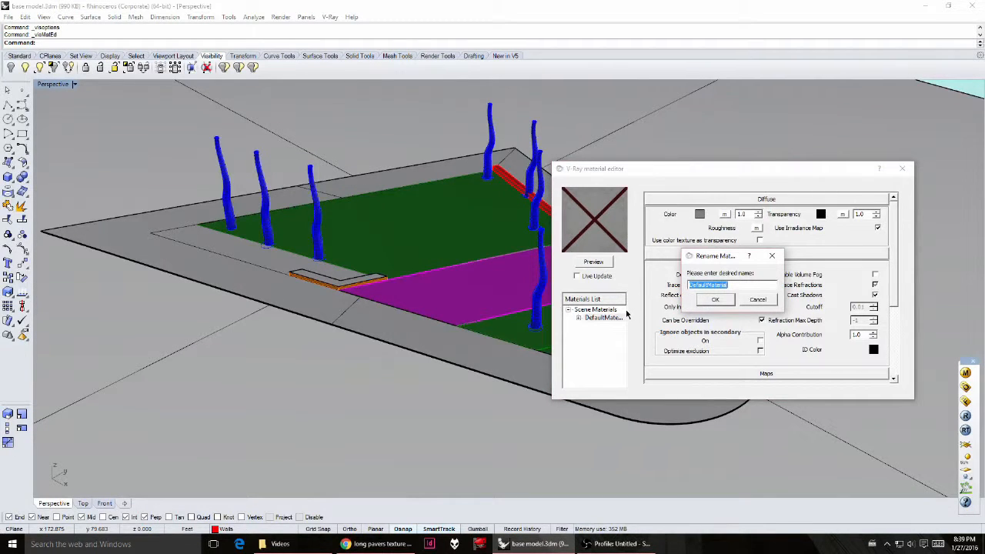
pyautogui.write('Turf')
pyautogui.press('Return')
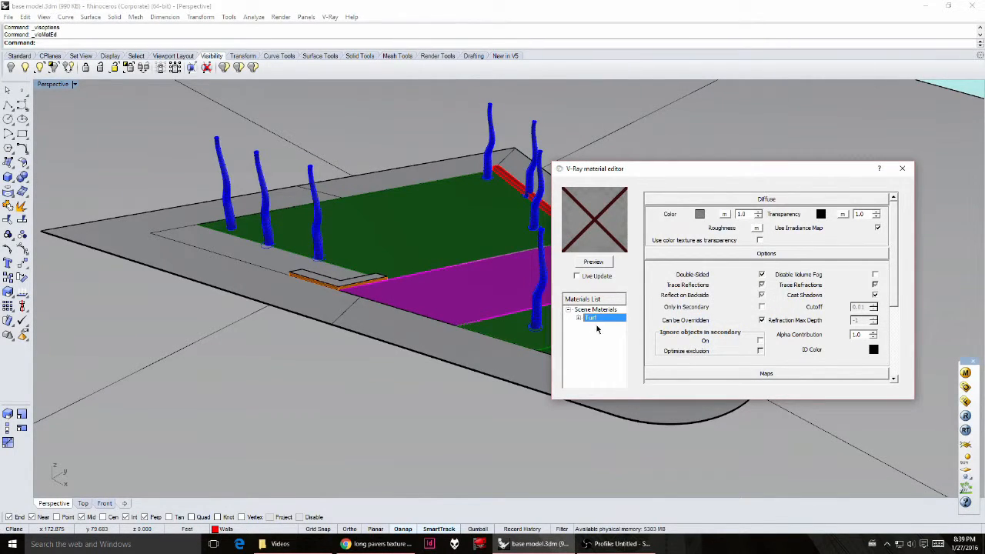
# Step: Add a second standard V-Ray material to the scene materials and name it Pavers
pyautogui.rightClick(596, 309)
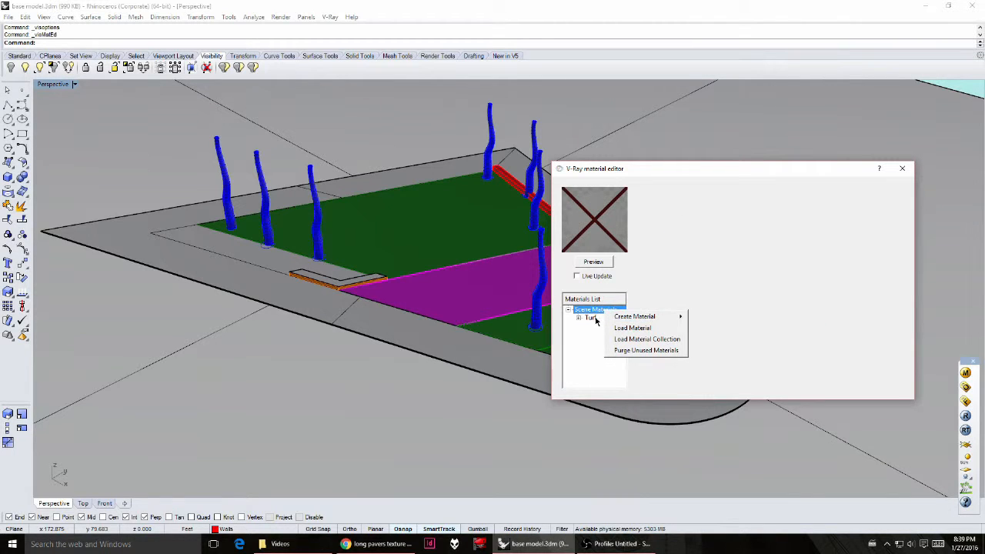
pyautogui.moveTo(654, 316)
pyautogui.click(719, 360)
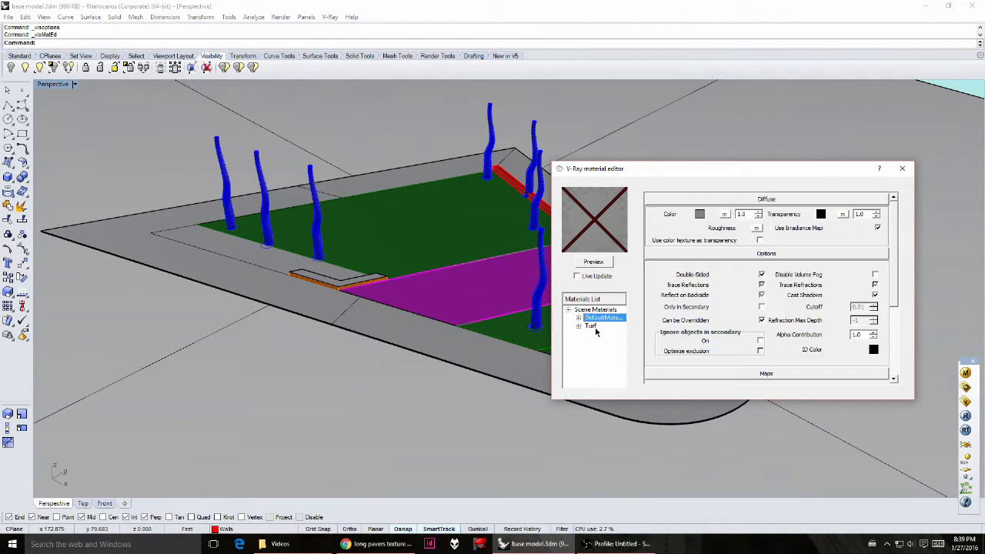
pyautogui.doubleClick(600, 317)
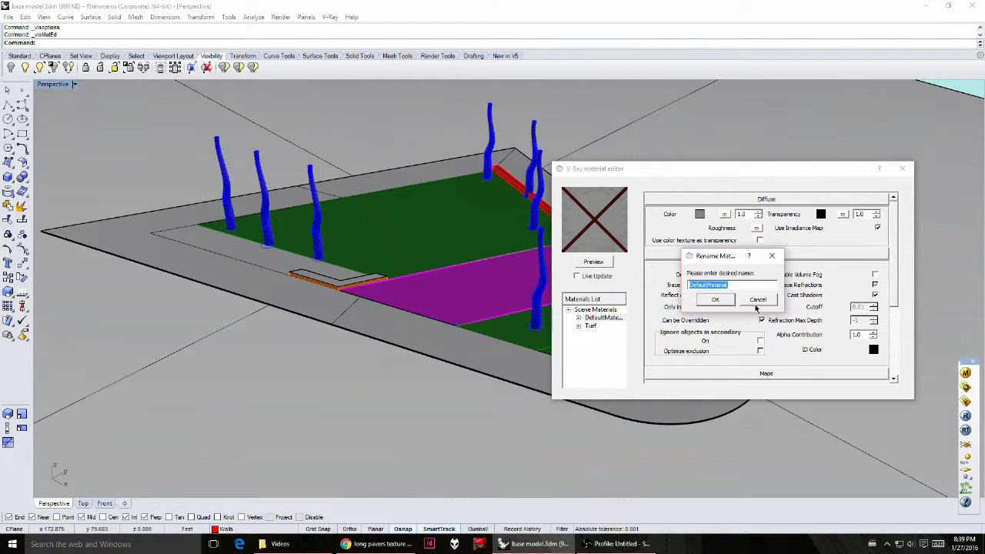
pyautogui.write('Pavers')
pyautogui.press('Return')
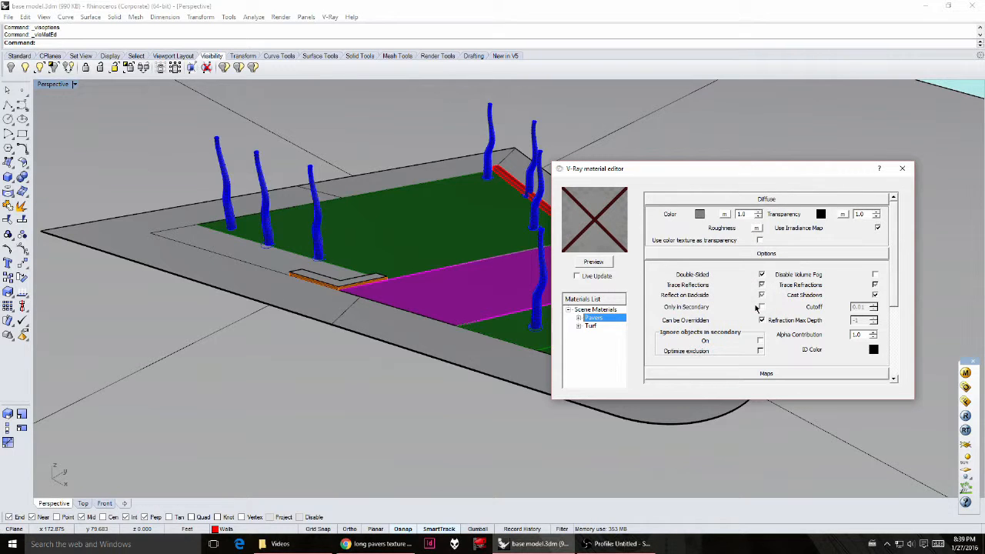
# Step: Add another standard material to the V-Ray scene materials alongside Pavers and Turf
pyautogui.click(617, 310)
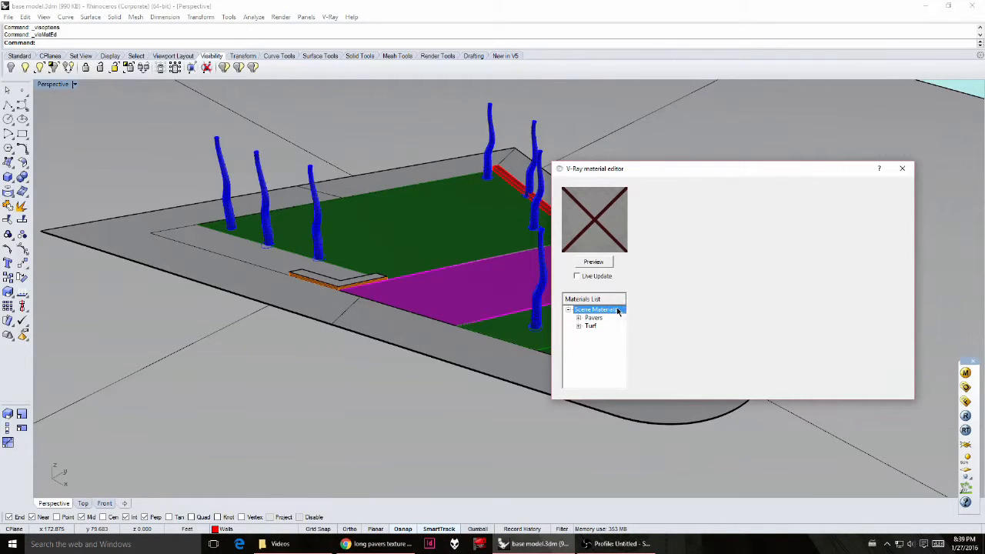
pyautogui.rightClick(618, 310)
pyautogui.moveTo(654, 314)
pyautogui.click(729, 350)
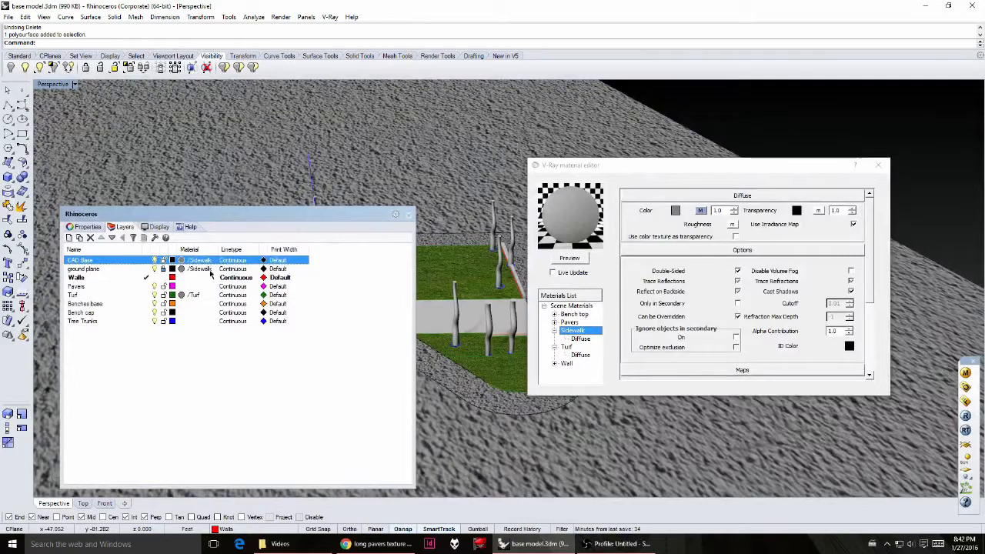
# Step: Open the ground plane layer's material for editing and create a new standard V-Ray material named Street
pyautogui.click(208, 270)
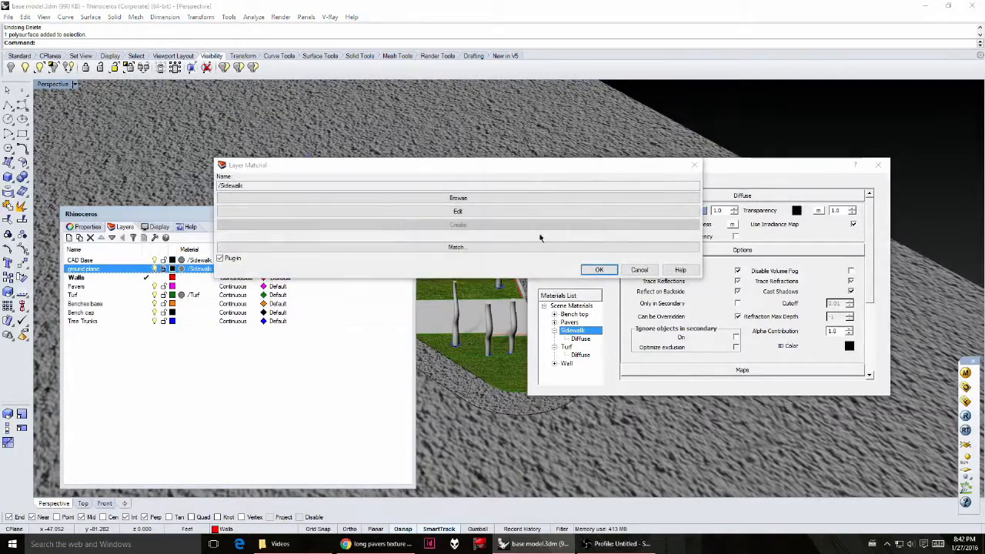
pyautogui.click(467, 214)
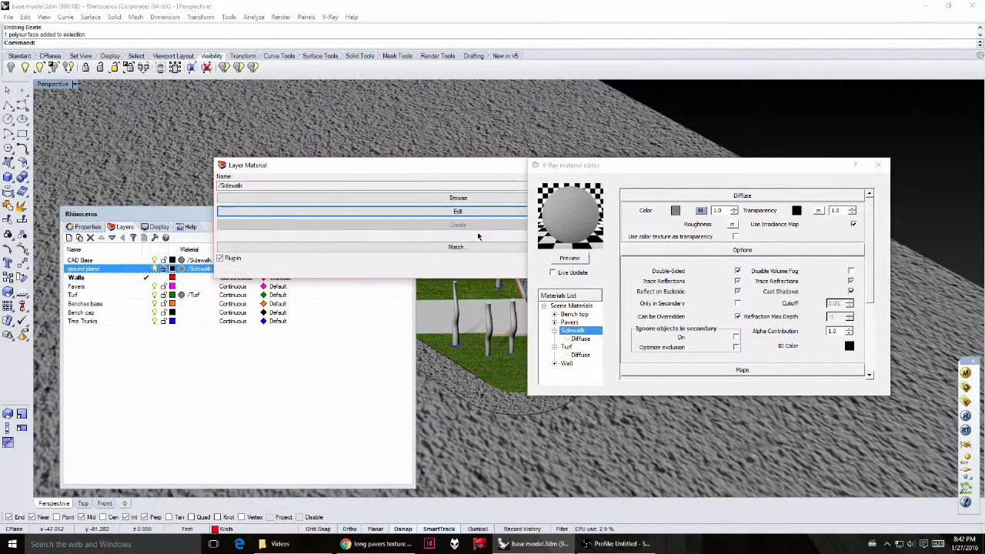
pyautogui.click(576, 304)
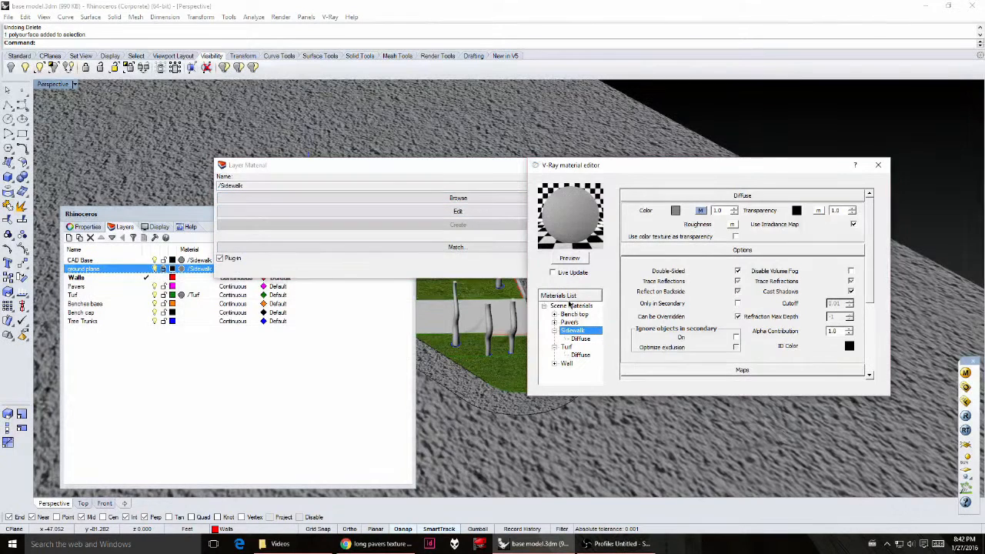
pyautogui.click(571, 305)
pyautogui.rightClick(568, 308)
pyautogui.moveTo(600, 315)
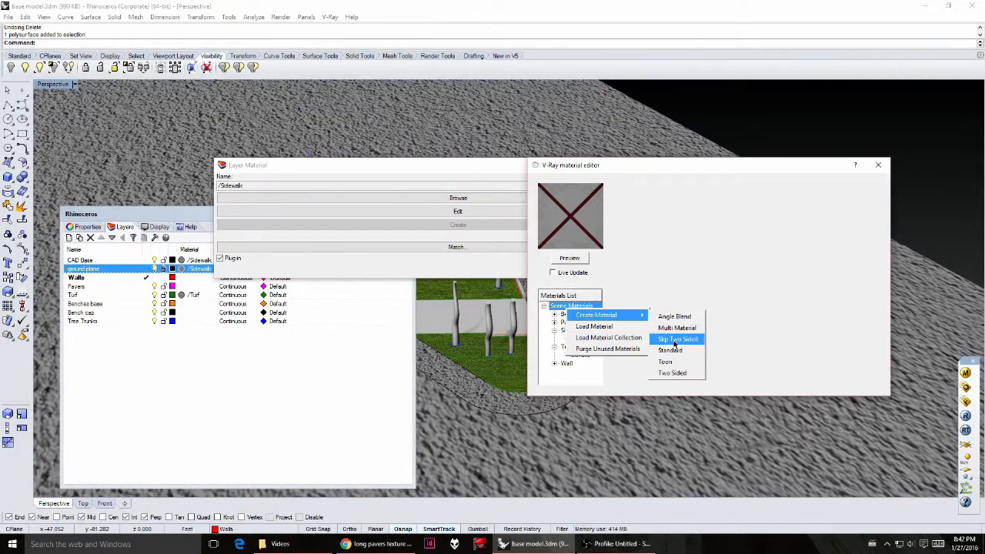
pyautogui.click(674, 341)
pyautogui.write('Street')
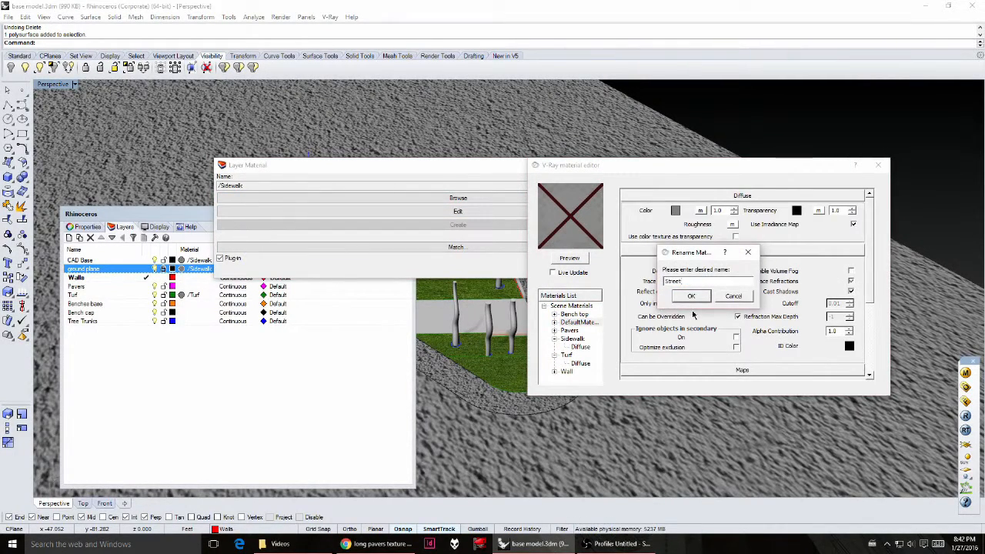
pyautogui.press('Return')
# Step: Set the Street material's diffuse color to light gray with a refreshed preview, and select all objects using the material
pyautogui.click(678, 211)
pyautogui.moveTo(429, 215); pyautogui.dragTo(440, 209)
pyautogui.click(410, 346)
pyautogui.click(576, 259)
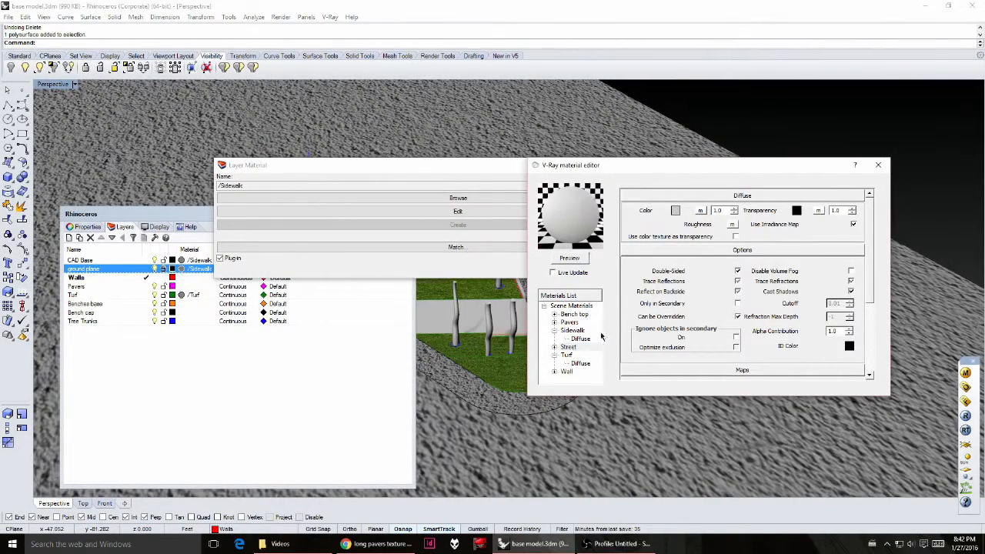
pyautogui.rightClick(569, 348)
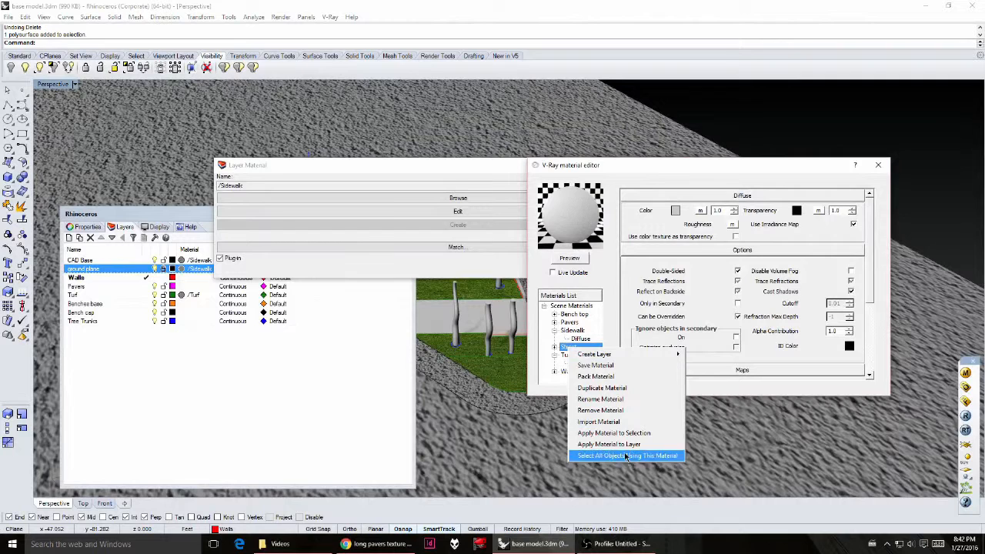
pyautogui.click(626, 456)
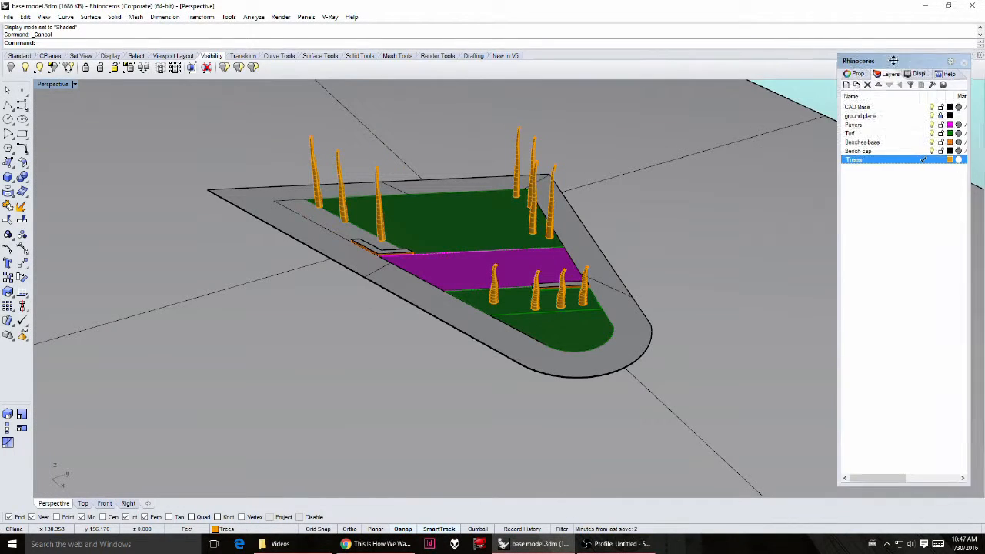
# Step: Add a manually controlled V-Ray sun from the southwest at 24.4° altitude, place it beside the site, and select its light
pyautogui.moveTo(915, 59); pyautogui.dragTo(842, 55)
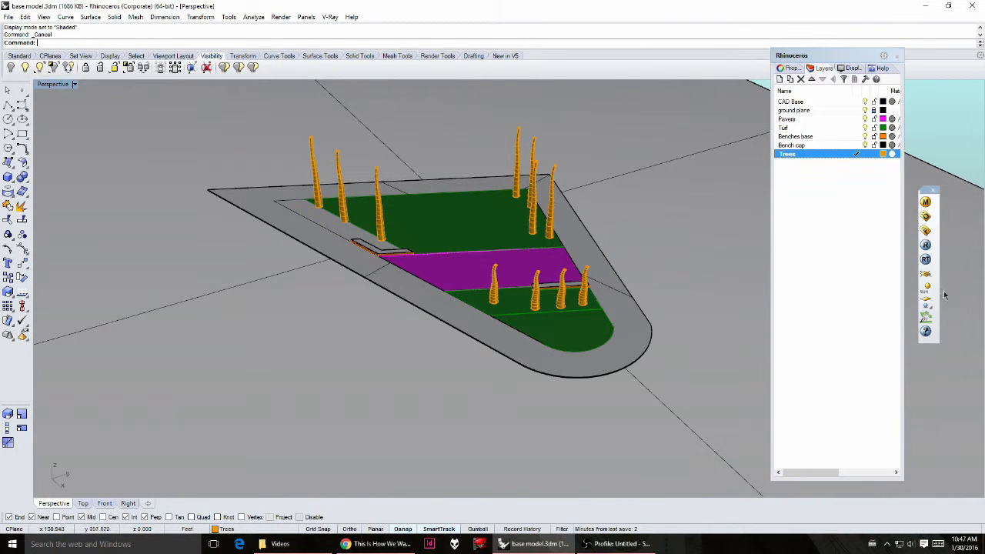
pyautogui.click(926, 288)
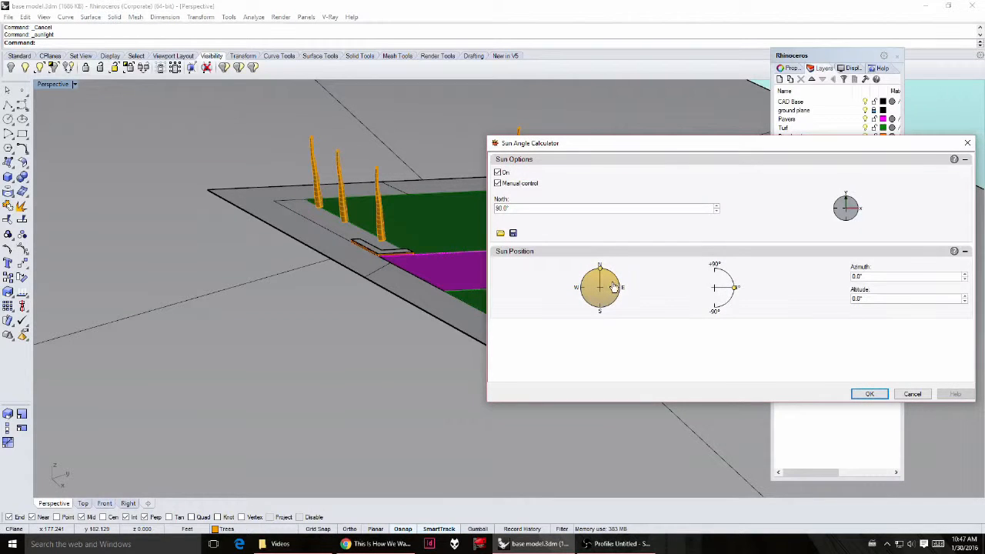
pyautogui.click(613, 277)
pyautogui.click(734, 283)
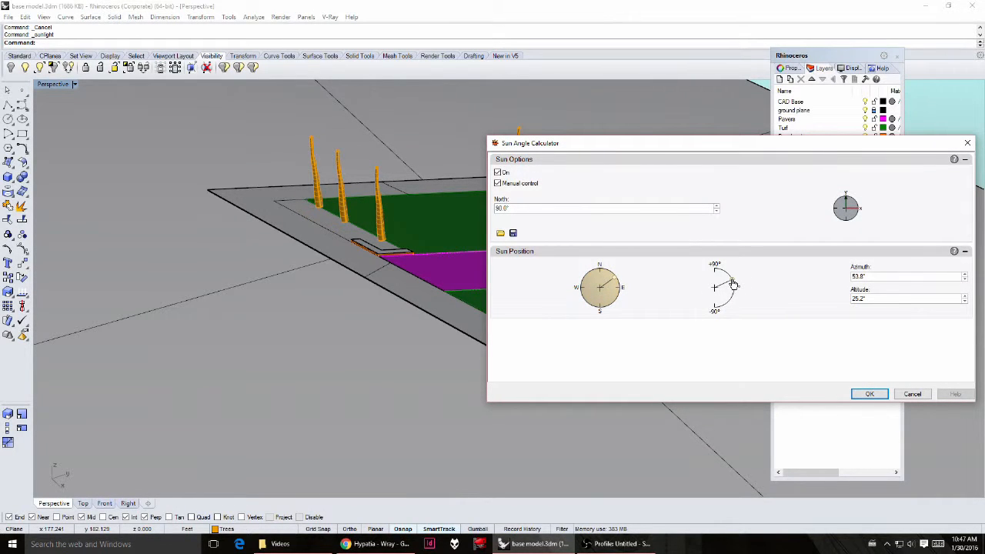
pyautogui.moveTo(732, 283); pyautogui.dragTo(732, 282)
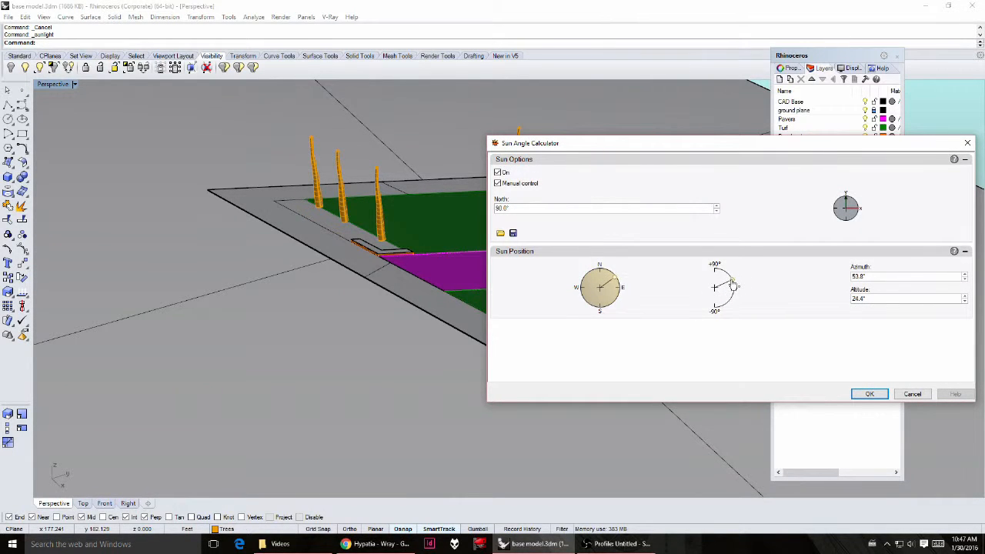
pyautogui.click(583, 304)
pyautogui.click(868, 393)
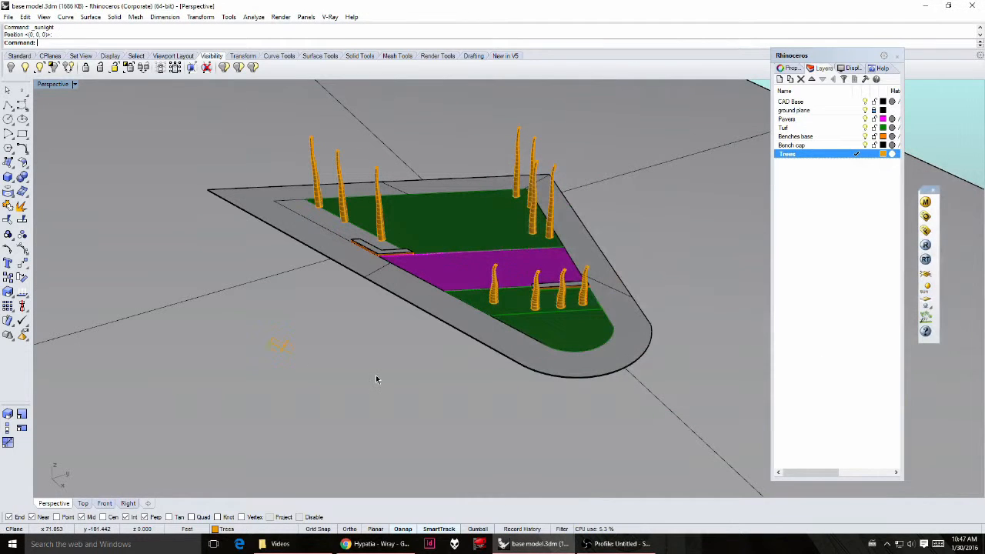
pyautogui.moveTo(344, 370); pyautogui.dragTo(560, 306, button='right')
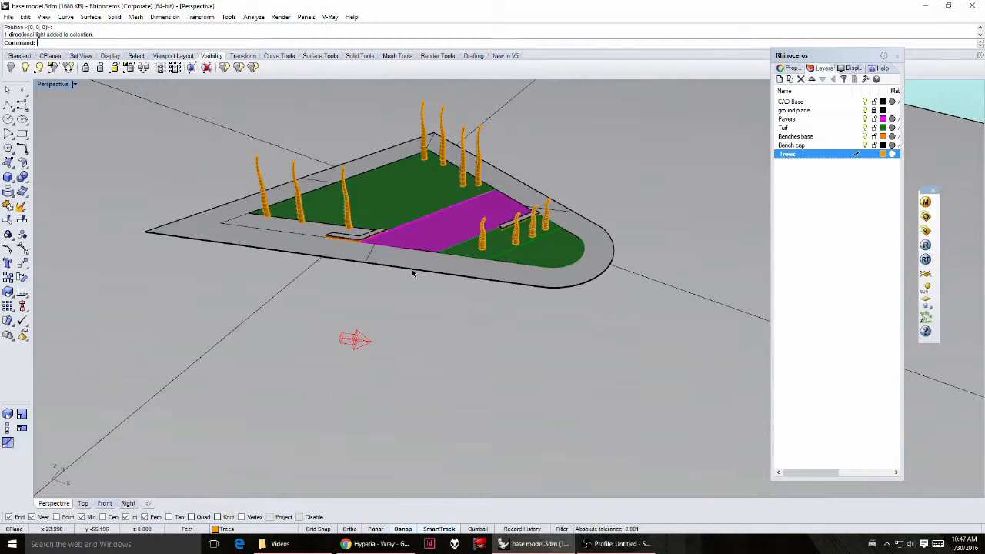
pyautogui.scroll(2, 385, 234)
pyautogui.keyDown('shift'); pyautogui.moveTo(385, 234); pyautogui.dragTo(521, 274, button='right'); pyautogui.keyUp('shift')
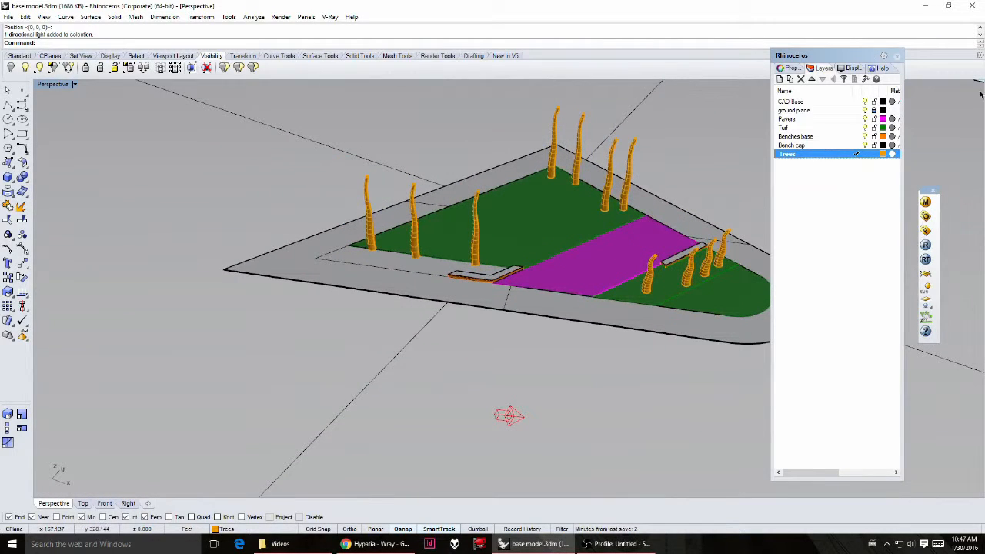
# Step: Open the camera settings in the V-Ray render options and turn on the physical camera
pyautogui.click(926, 216)
pyautogui.moveTo(511, 68); pyautogui.dragTo(170, 123)
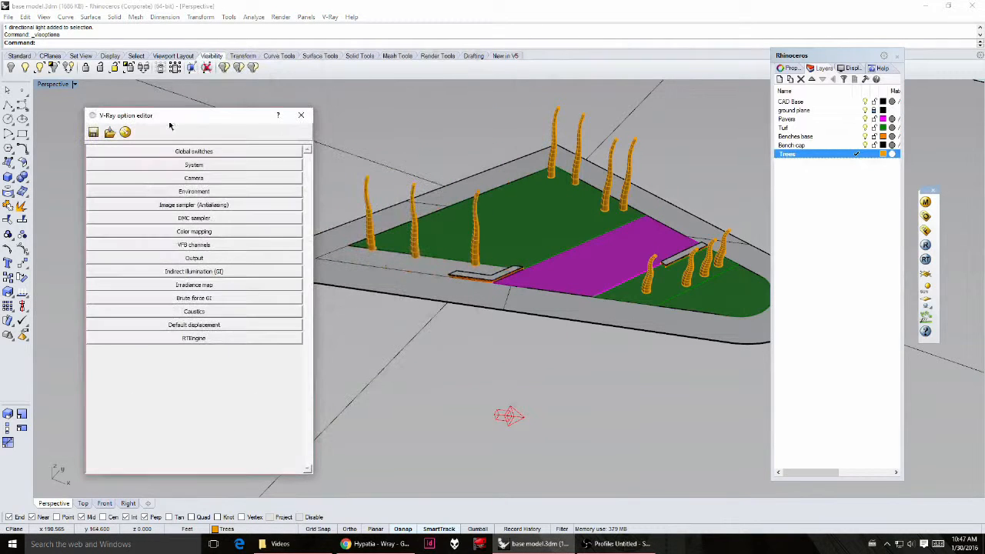
pyautogui.click(184, 178)
pyautogui.click(136, 255)
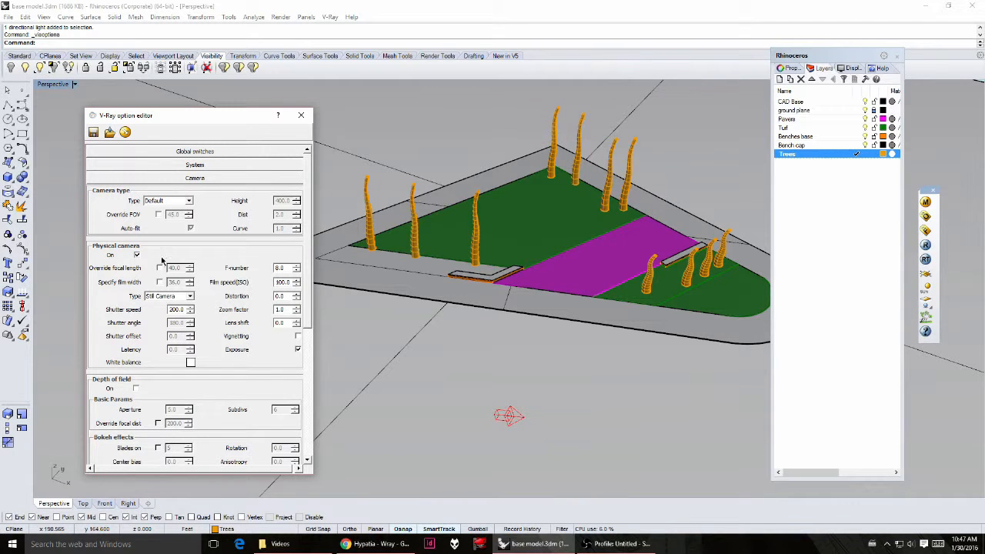
# Step: Set the V-Ray render output to 640 pixels wide and match its aspect ratio to the current view
pyautogui.click(169, 179)
pyautogui.click(174, 166)
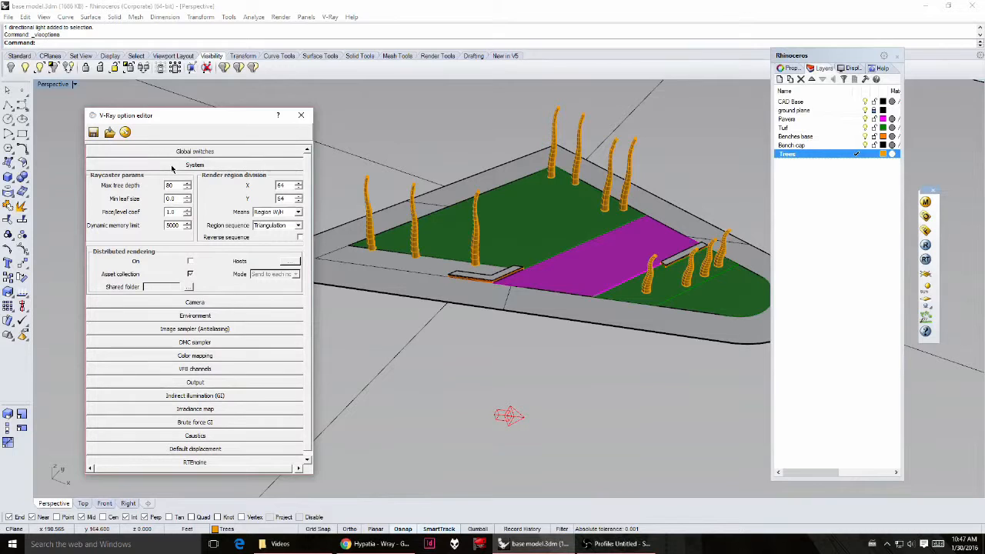
pyautogui.click(172, 167)
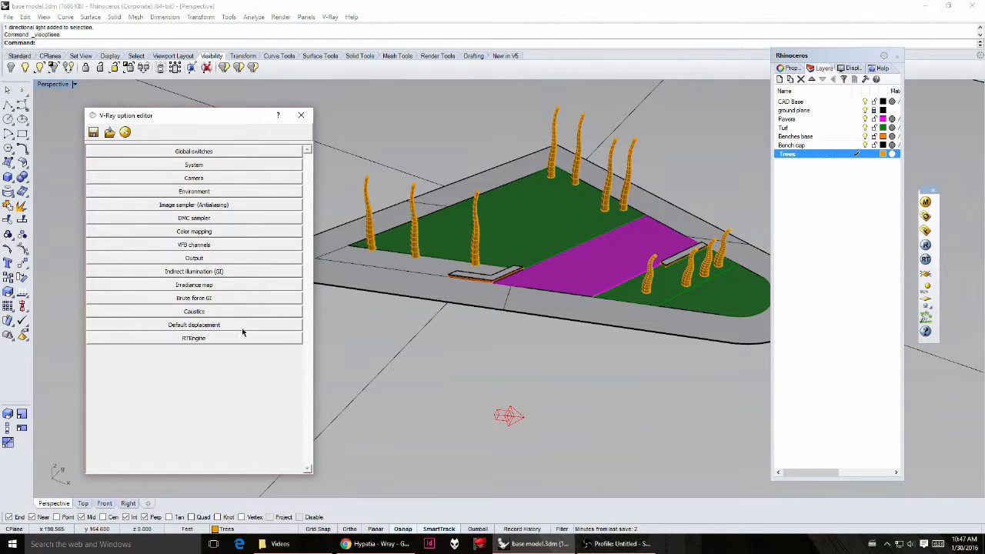
pyautogui.click(195, 258)
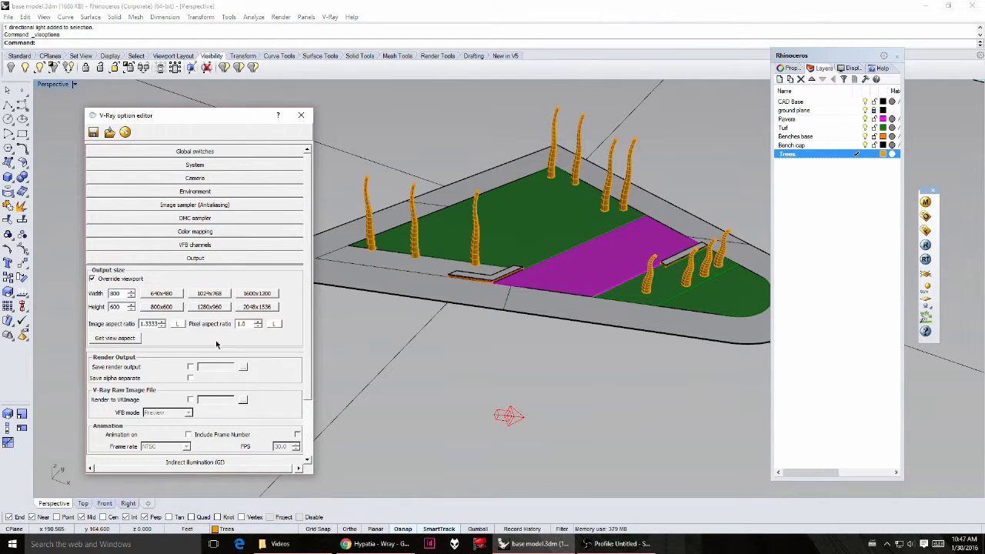
pyautogui.click(177, 294)
pyautogui.click(131, 341)
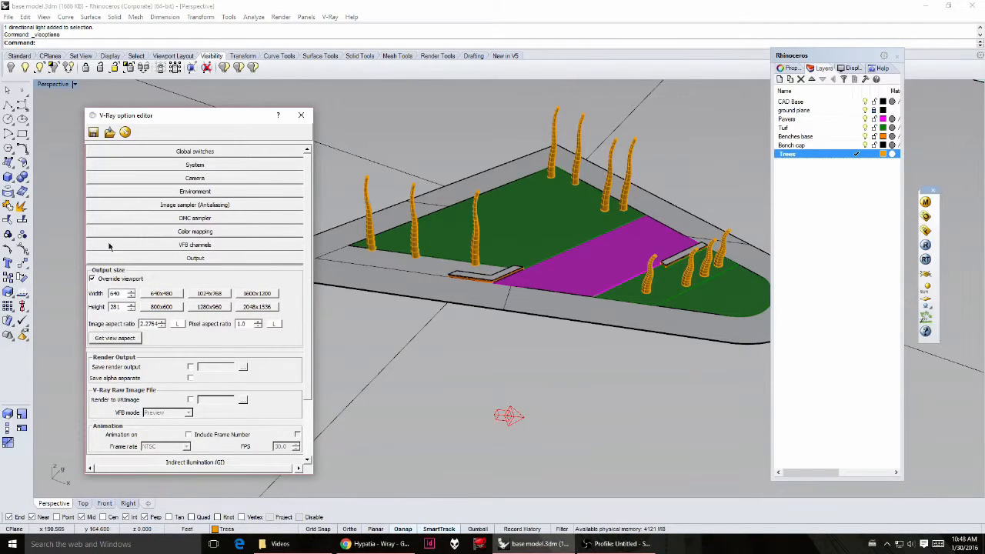
pyautogui.click(185, 260)
# Step: Change the environment's GI skylight color to turquoise and set its intensity to 0.2
pyautogui.click(195, 192)
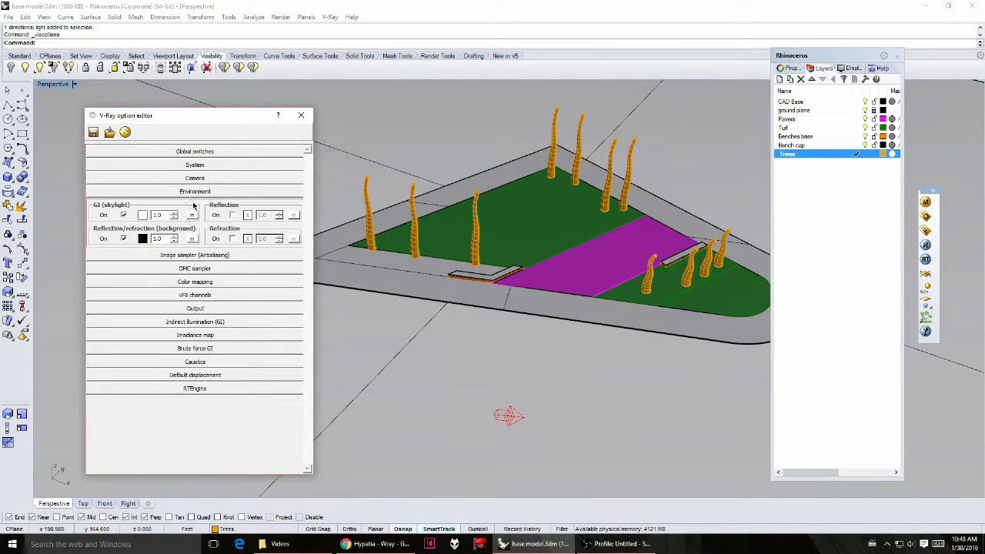
pyautogui.click(142, 214)
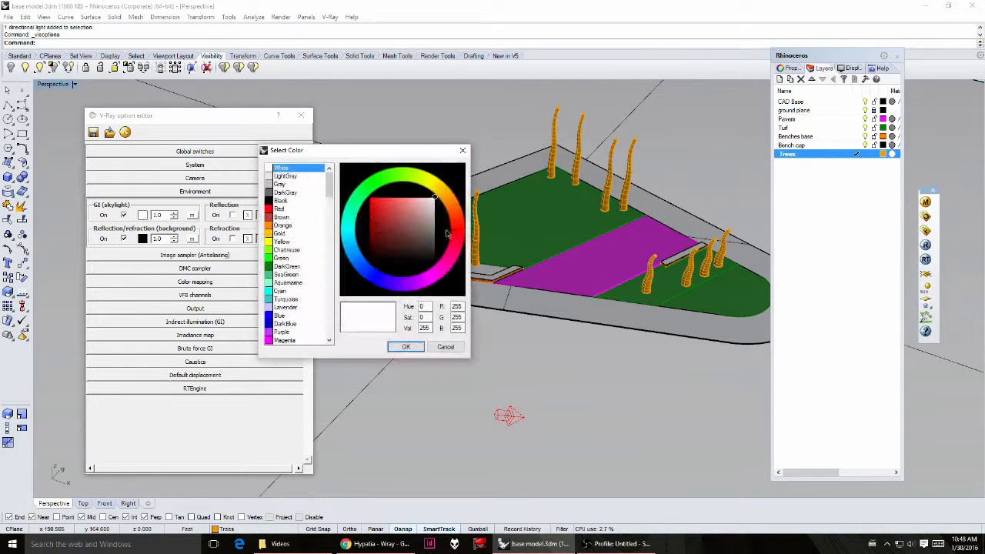
pyautogui.click(353, 225)
pyautogui.click(406, 347)
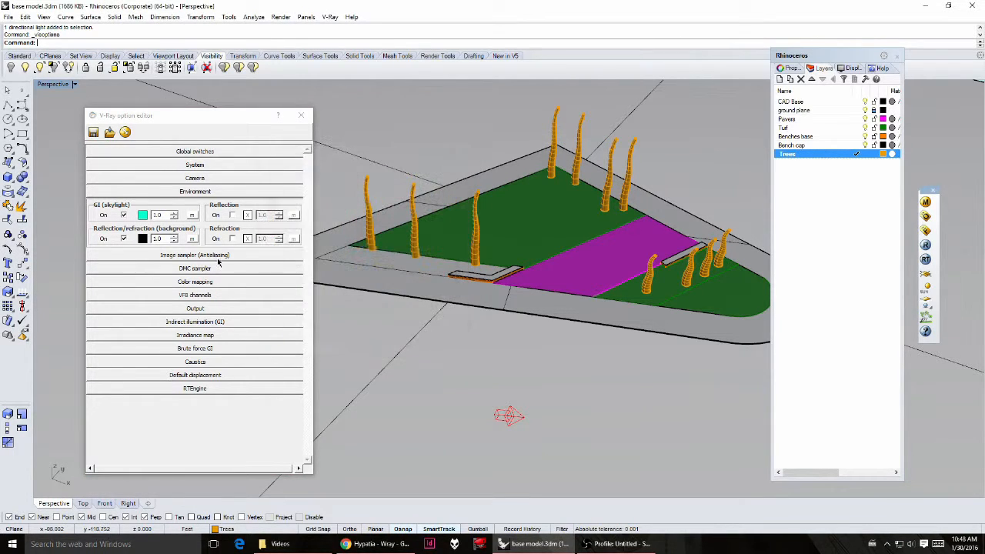
pyautogui.doubleClick(166, 214)
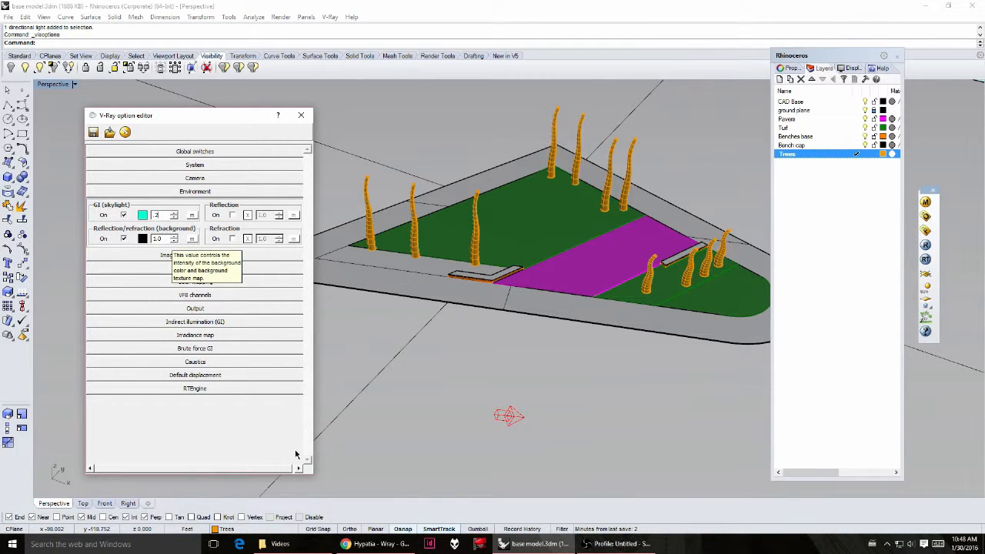
pyautogui.press('Return')
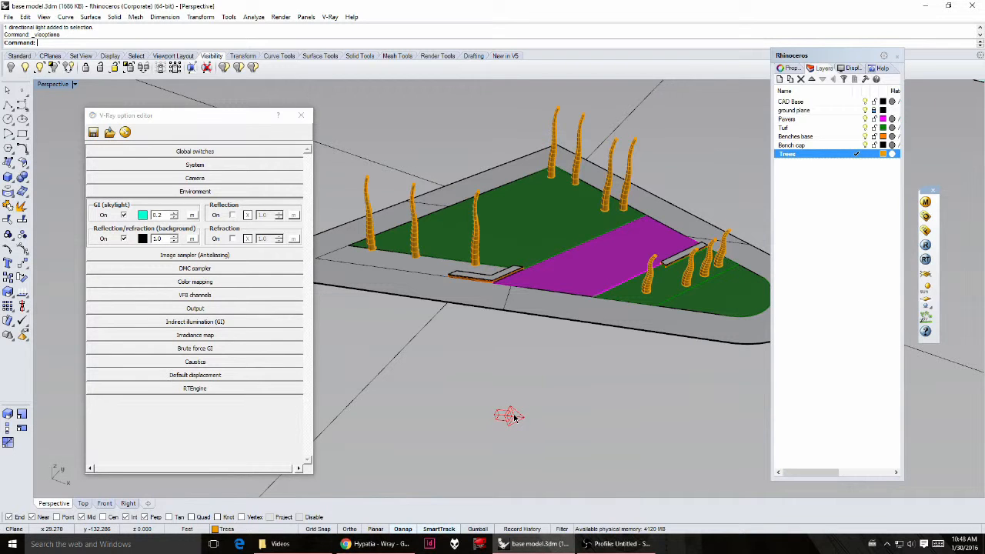
# Step: Select the sun light beside the site and set its shadow subdivisions to 24 and its size to 32
pyautogui.moveTo(192, 115)
pyautogui.mouseDown()
pyautogui.moveTo(321, 127)
pyautogui.moveTo(204, 110)
pyautogui.mouseUp()
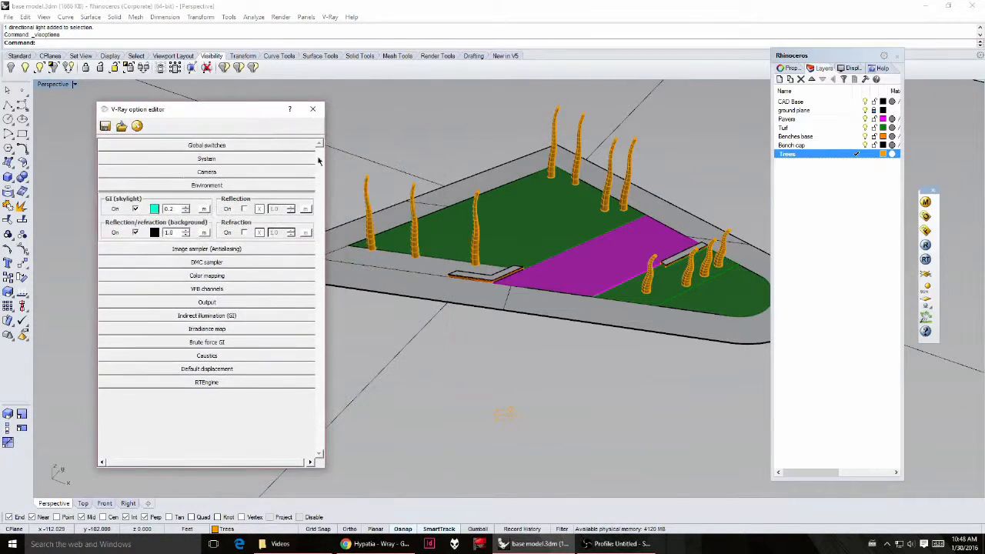
pyautogui.click(507, 416)
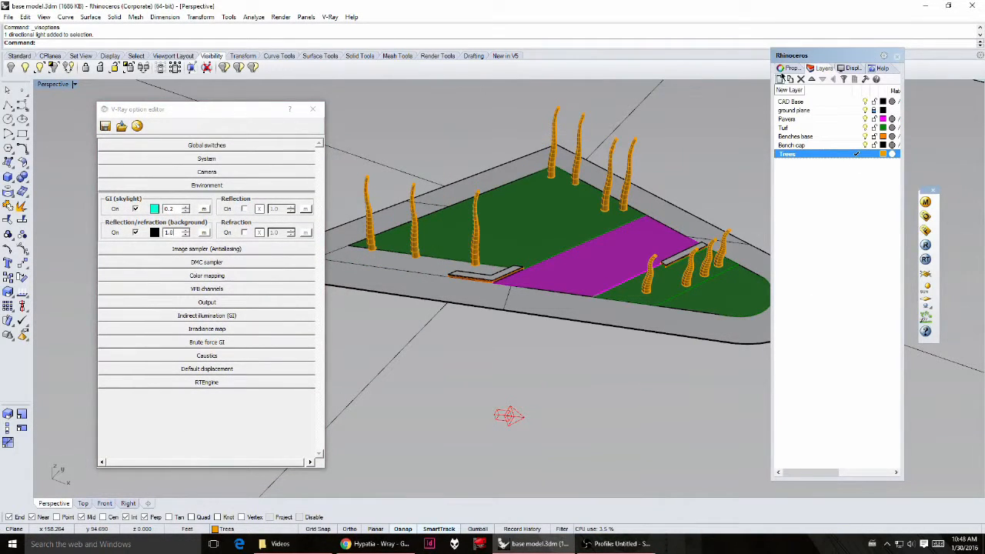
pyautogui.click(790, 68)
pyautogui.click(814, 81)
pyautogui.click(820, 98)
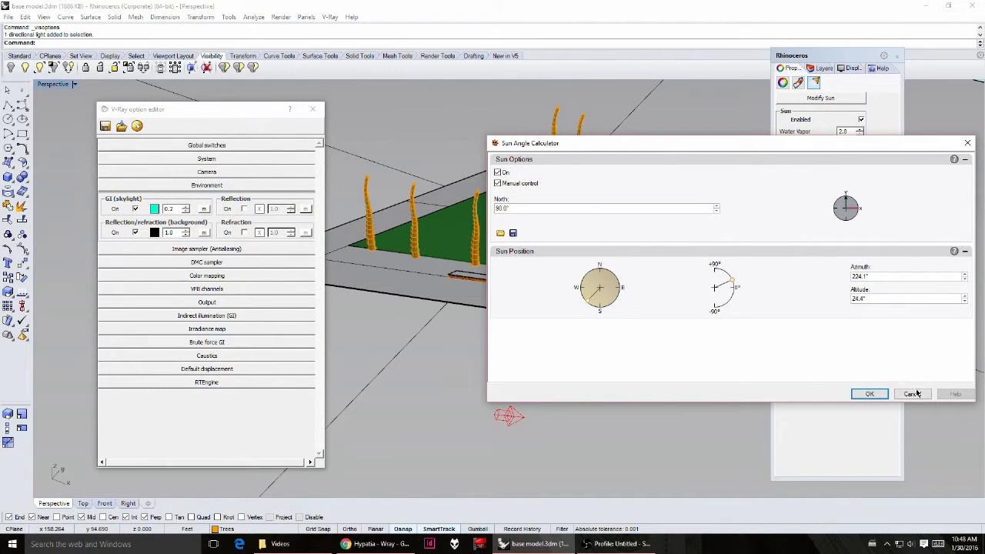
pyautogui.click(915, 394)
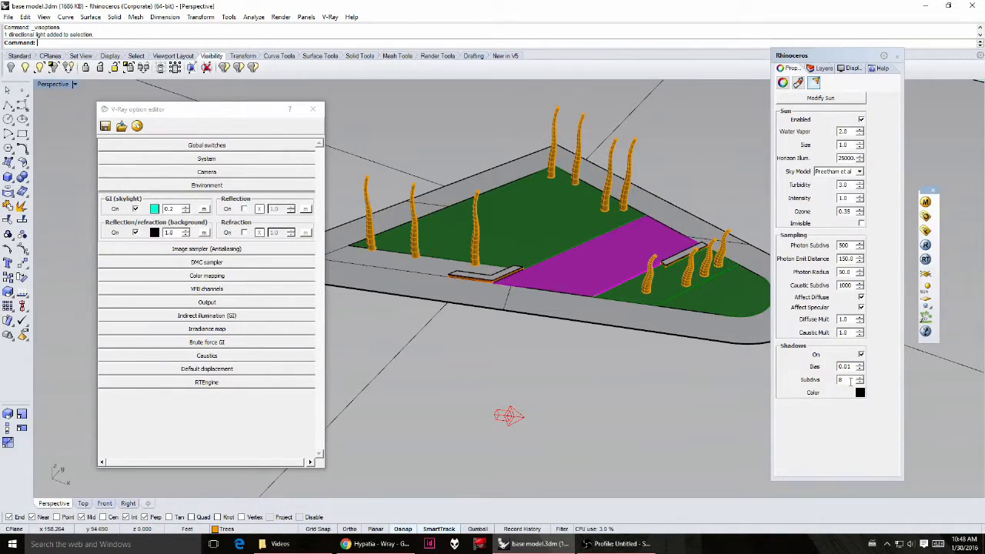
pyautogui.doubleClick(850, 380)
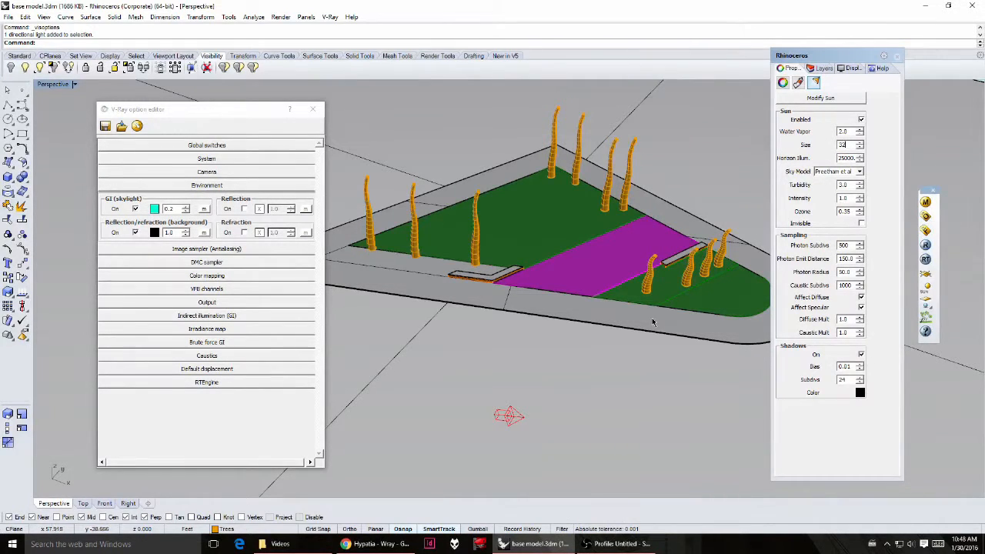
# Step: Frame the trunks and bench around the pavers in the perspective view and render it with V-Ray
pyautogui.click(709, 331)
pyautogui.scroll(5, 708, 329)
pyautogui.scroll(3, 678, 308)
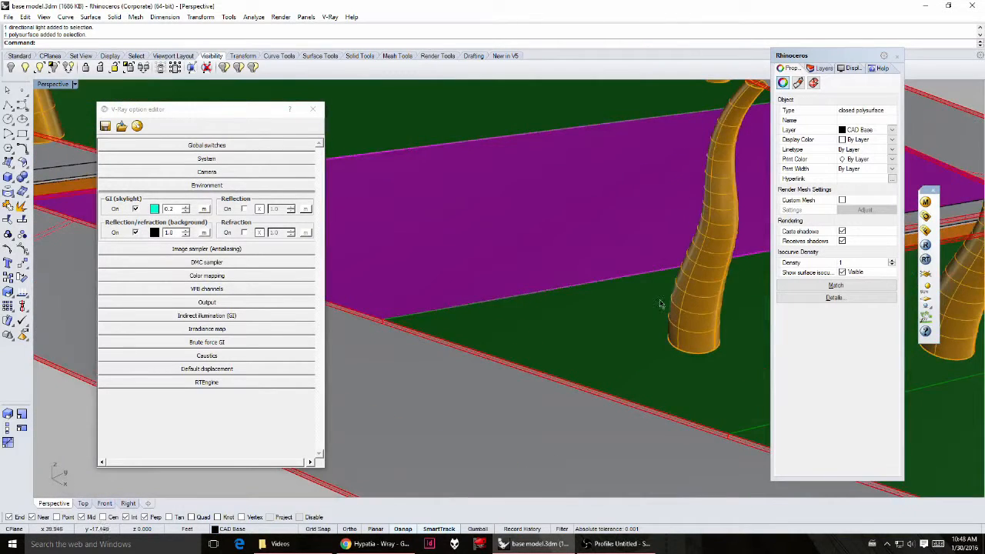
pyautogui.keyDown('shift'); pyautogui.moveTo(660, 298); pyautogui.dragTo(518, 307, button='right'); pyautogui.keyUp('shift')
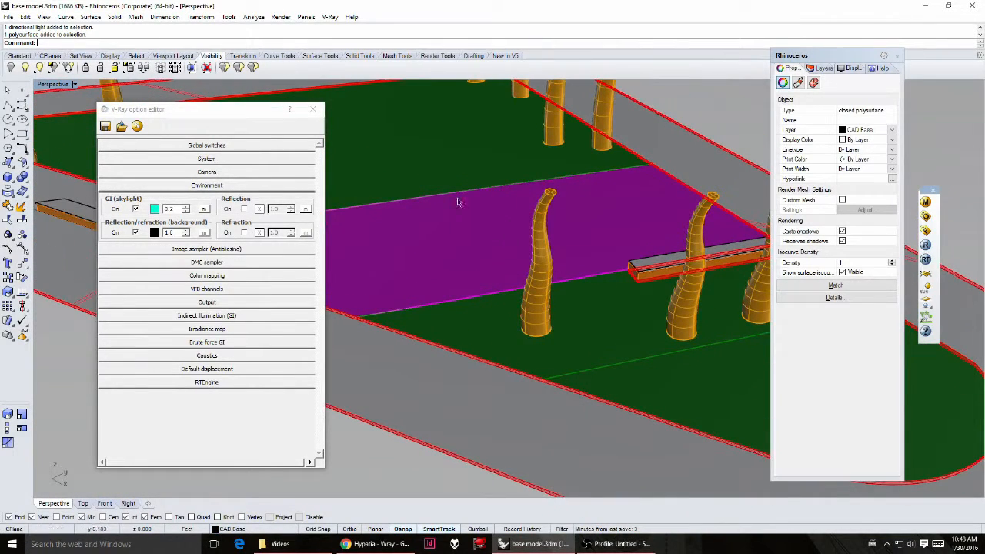
pyautogui.click(926, 246)
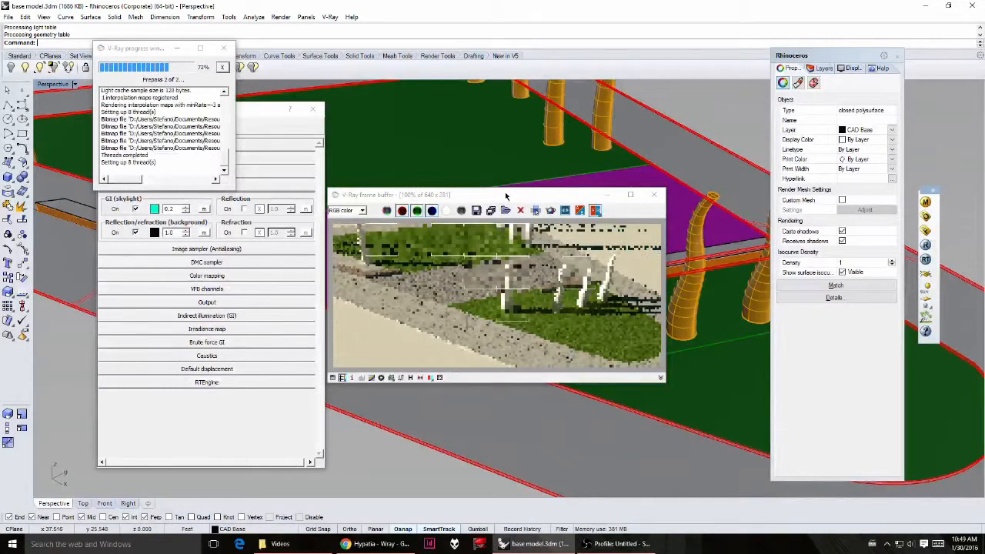
pyautogui.moveTo(505, 197); pyautogui.dragTo(542, 158)
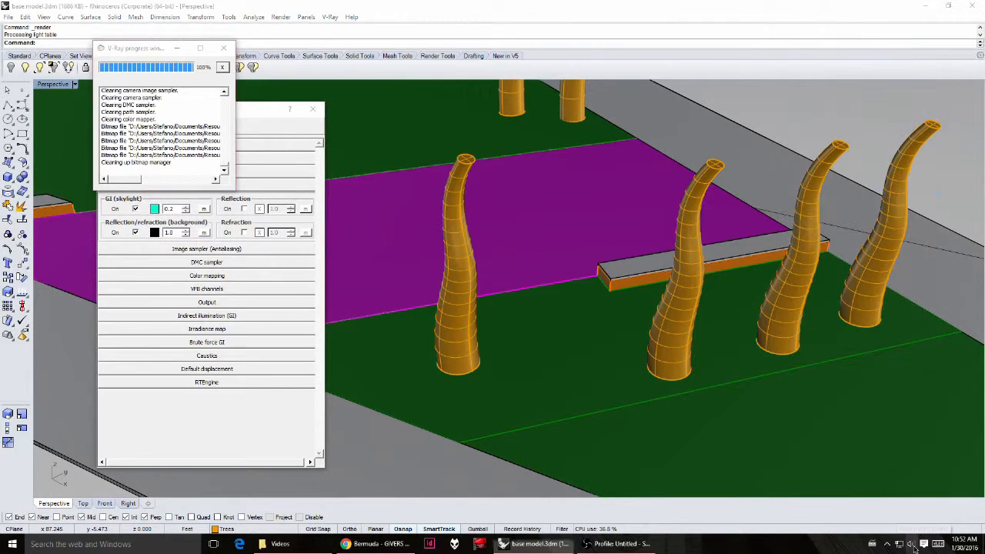
# Step: Lower the speaker volume to 7 and close the V-Ray render progress window
pyautogui.click(911, 544)
pyautogui.scroll(-1, 884, 531)
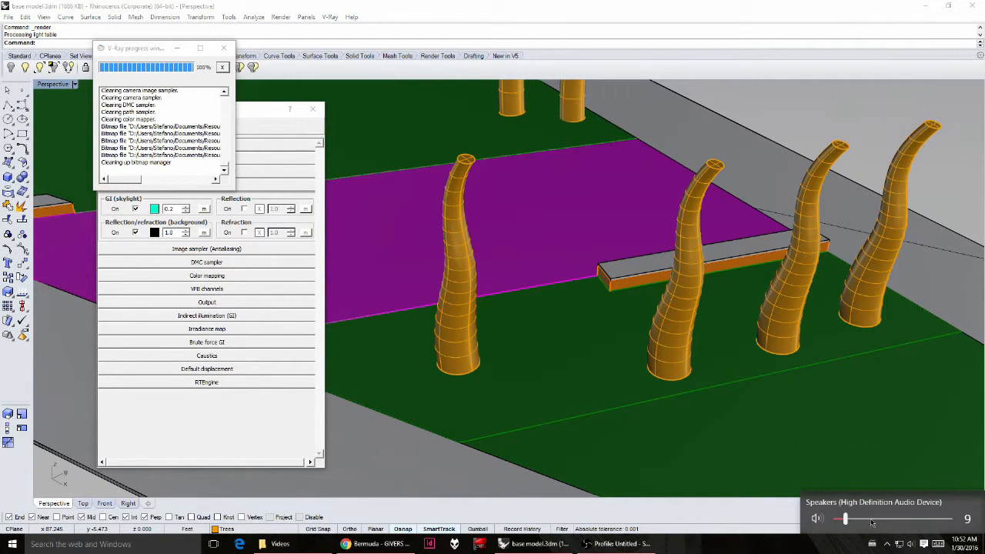
pyautogui.scroll(-1, 872, 523)
pyautogui.click(223, 48)
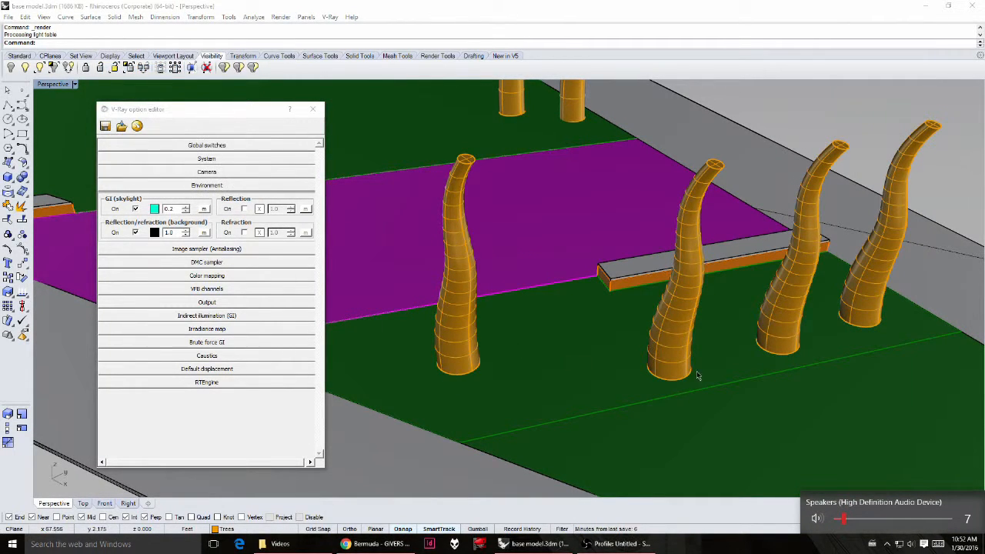
# Step: Set the U repeat of the Pavers material's diffuse texture to 8 and refresh the material preview
pyautogui.click(943, 218)
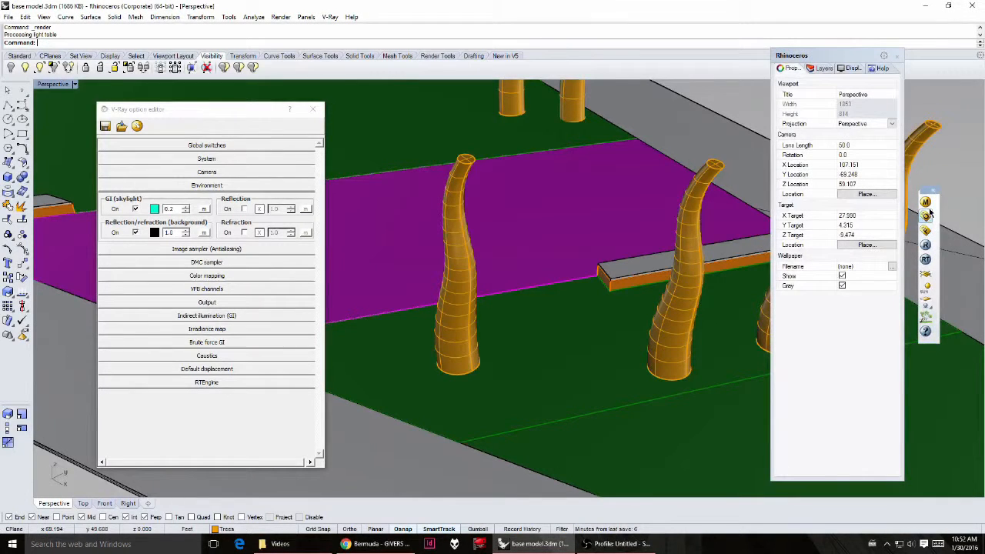
pyautogui.click(927, 214)
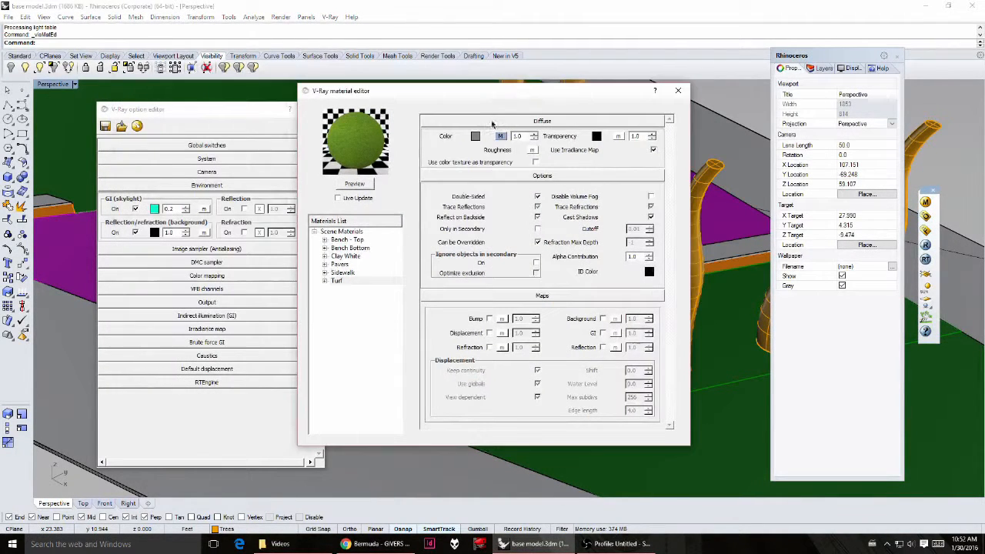
pyautogui.click(339, 264)
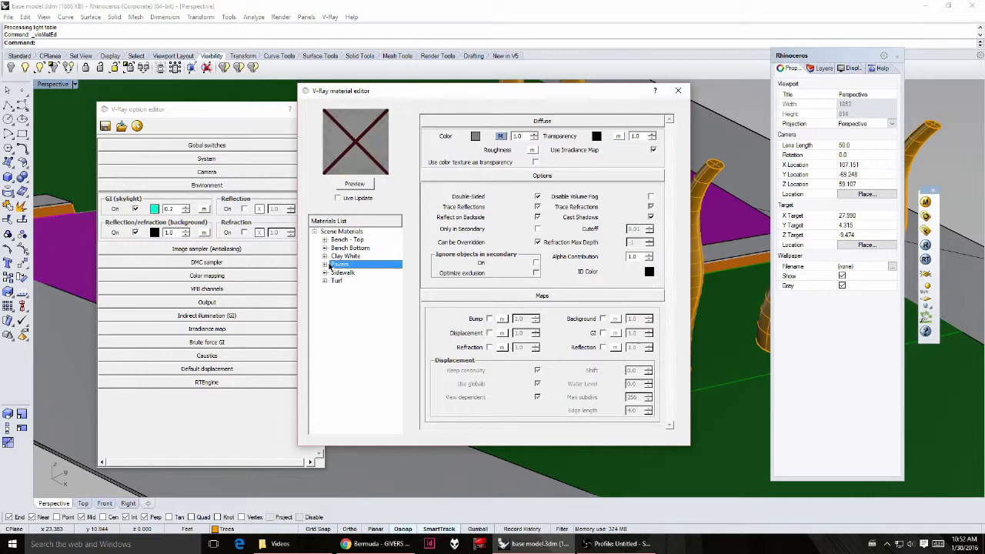
pyautogui.click(325, 264)
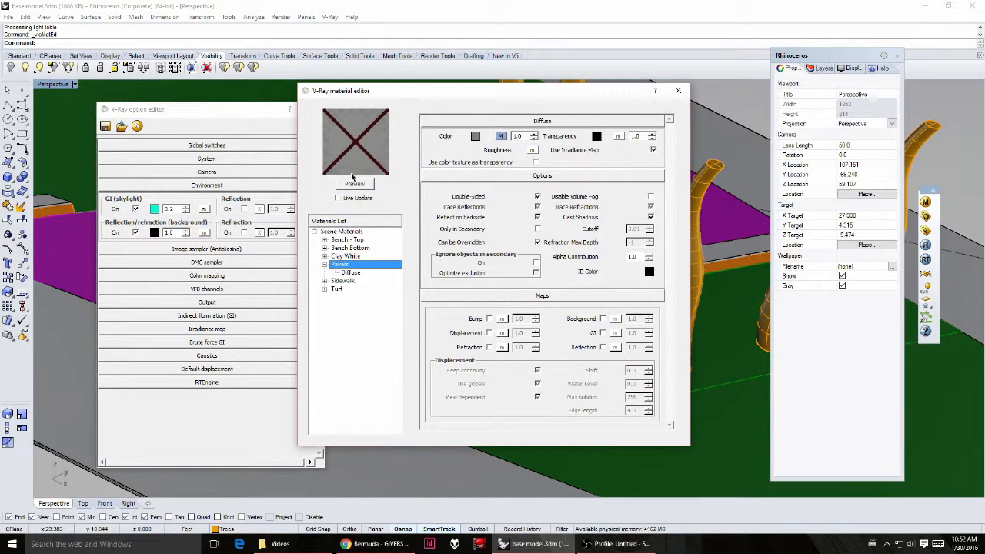
pyautogui.click(501, 137)
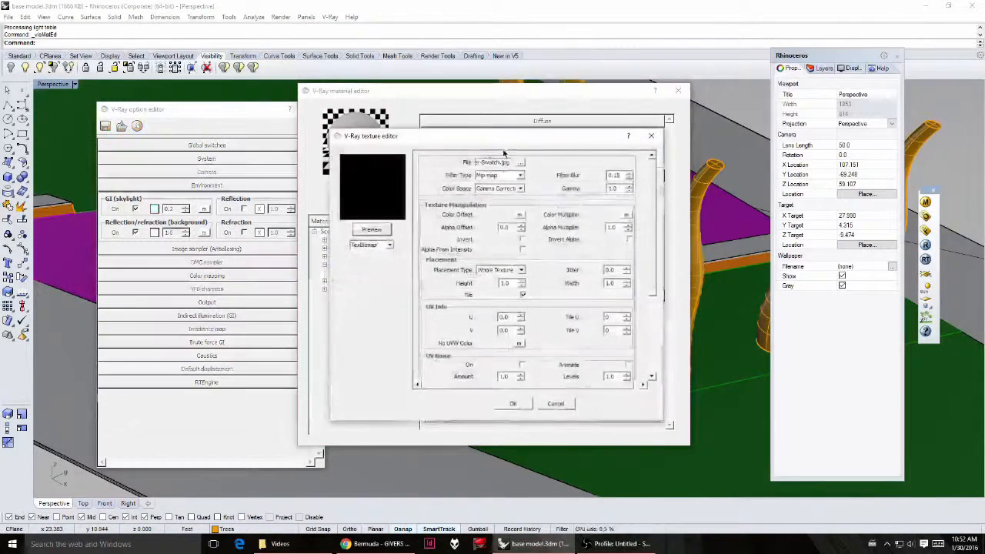
pyautogui.click(651, 336)
pyautogui.click(524, 321)
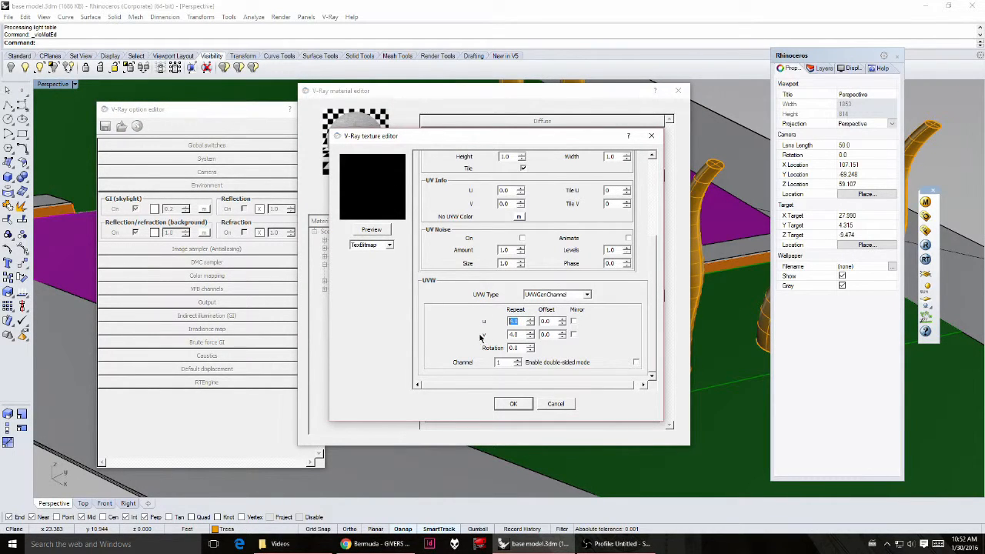
pyautogui.write('8')
pyautogui.press('Return')
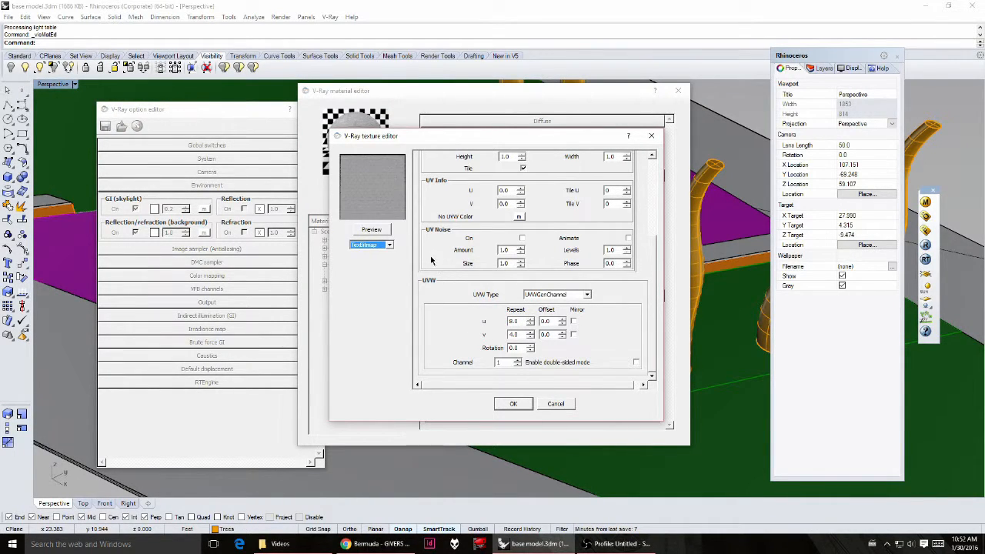
pyautogui.click(514, 404)
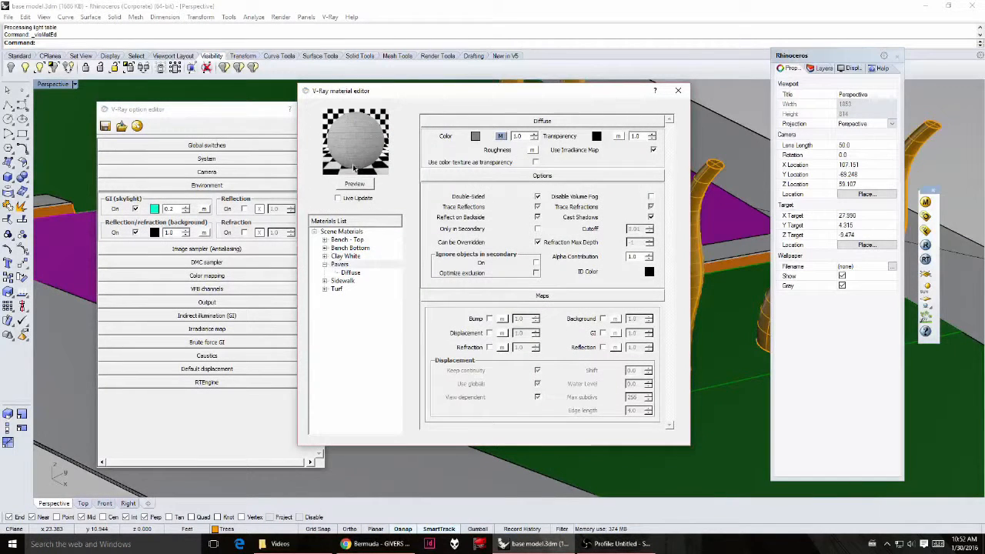
pyautogui.click(361, 185)
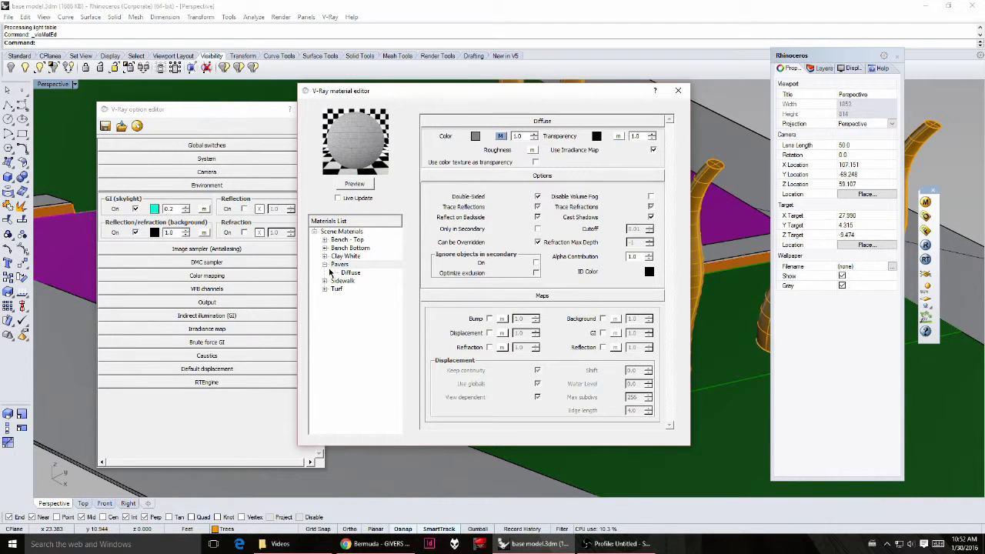
# Step: Set the rotation of the Bench - Top material's diffuse texture to 90 and refresh the texture preview
pyautogui.click(348, 240)
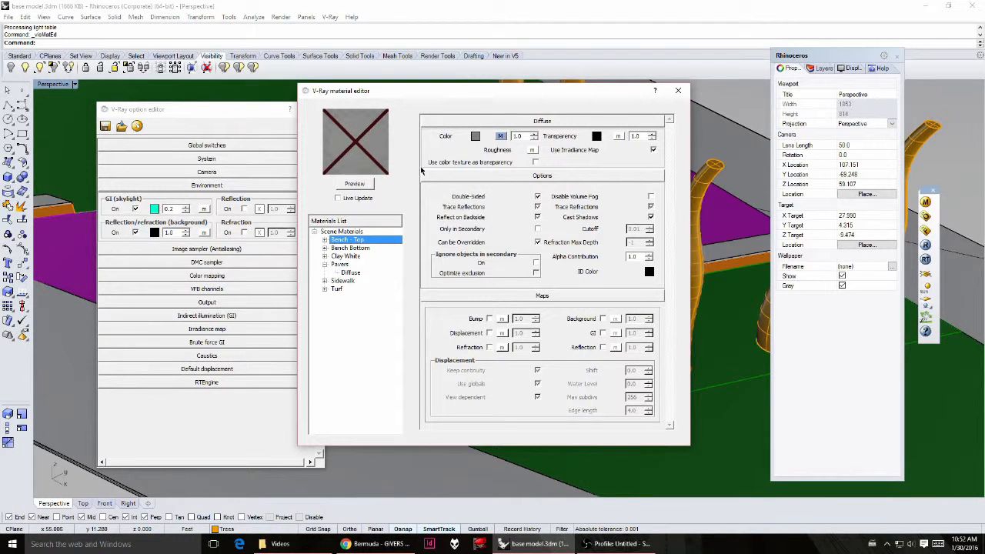
pyautogui.click(501, 136)
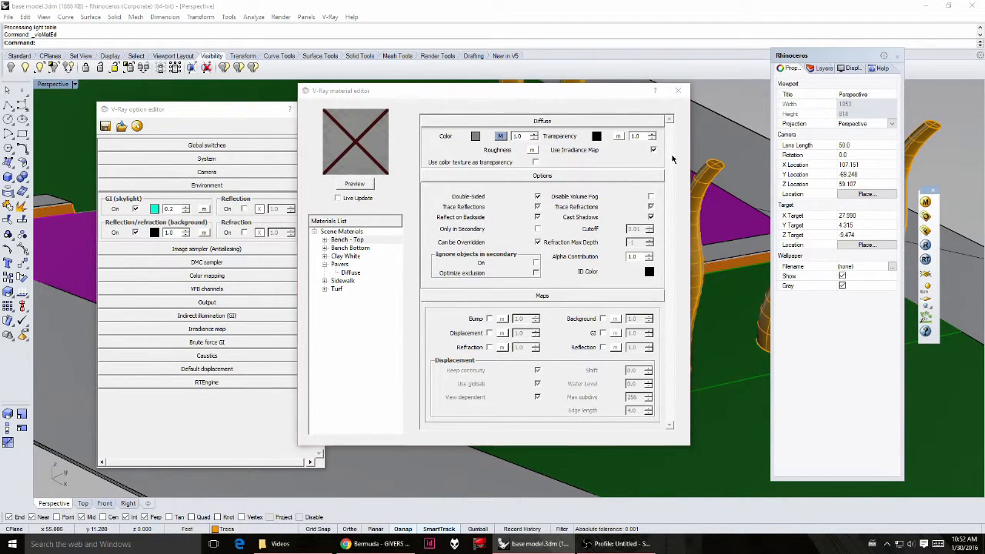
pyautogui.scroll(-5, 656, 324)
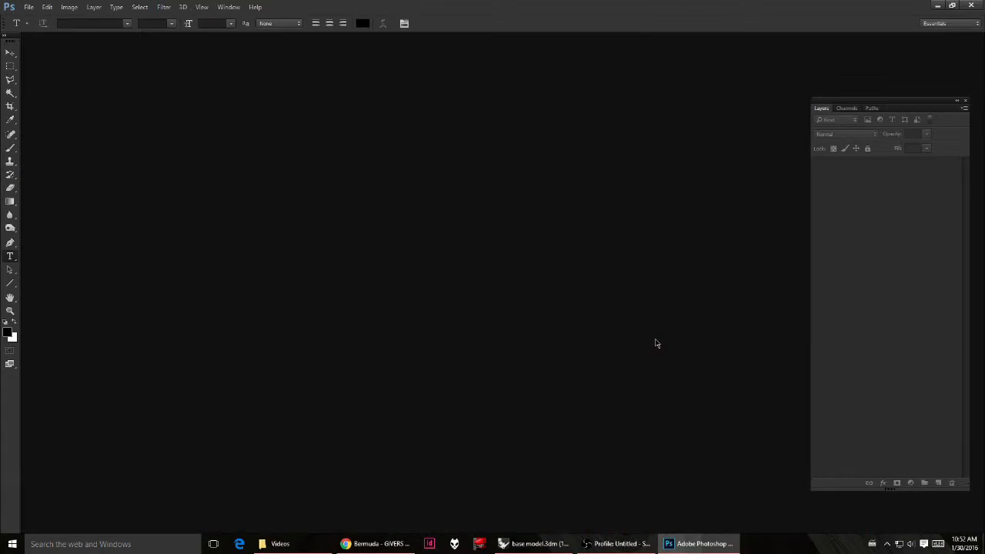
pyautogui.hotkey('alt', 'Tab')
pyautogui.moveTo(656, 342)
pyautogui.mouseDown()
pyautogui.moveTo(654, 273)
pyautogui.moveTo(656, 354)
pyautogui.mouseUp()
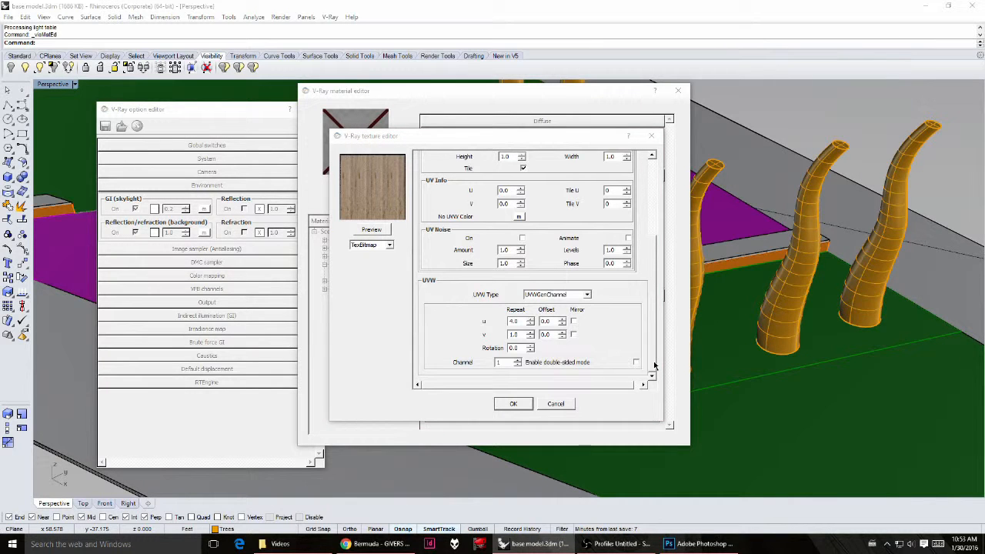
pyautogui.moveTo(654, 365)
pyautogui.mouseDown()
pyautogui.moveTo(655, 283)
pyautogui.moveTo(654, 372)
pyautogui.mouseUp()
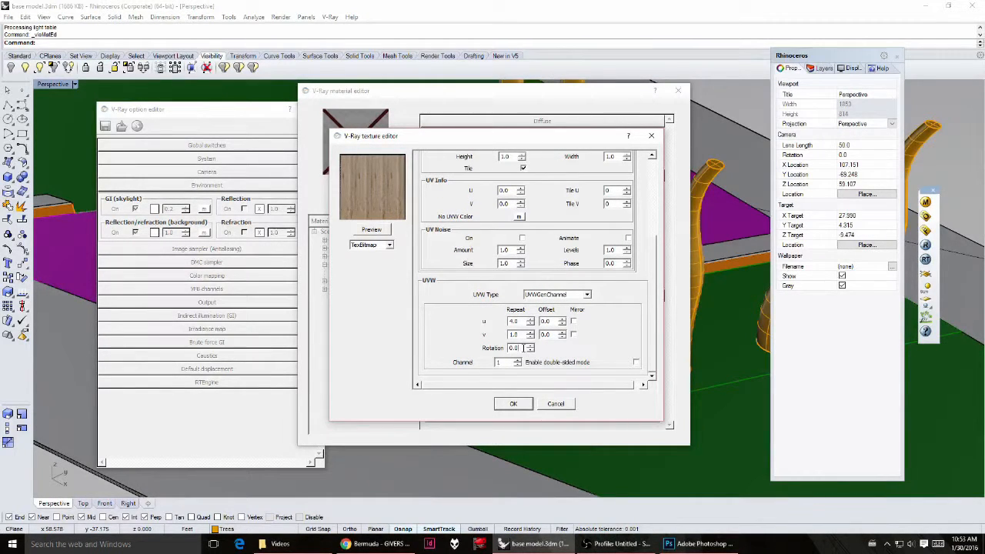
pyautogui.click(385, 230)
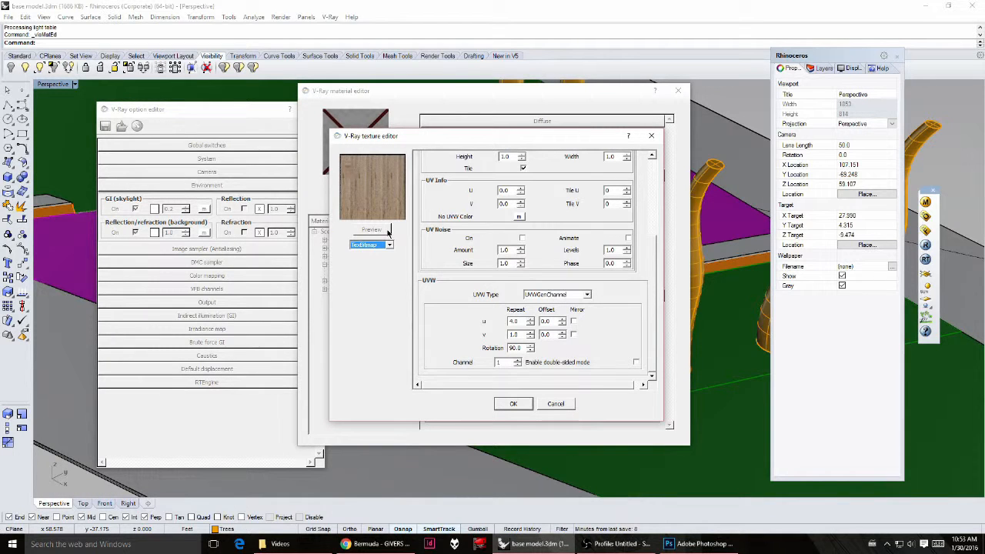
# Step: Accept the texture settings and close the V-Ray material editor
pyautogui.click(514, 406)
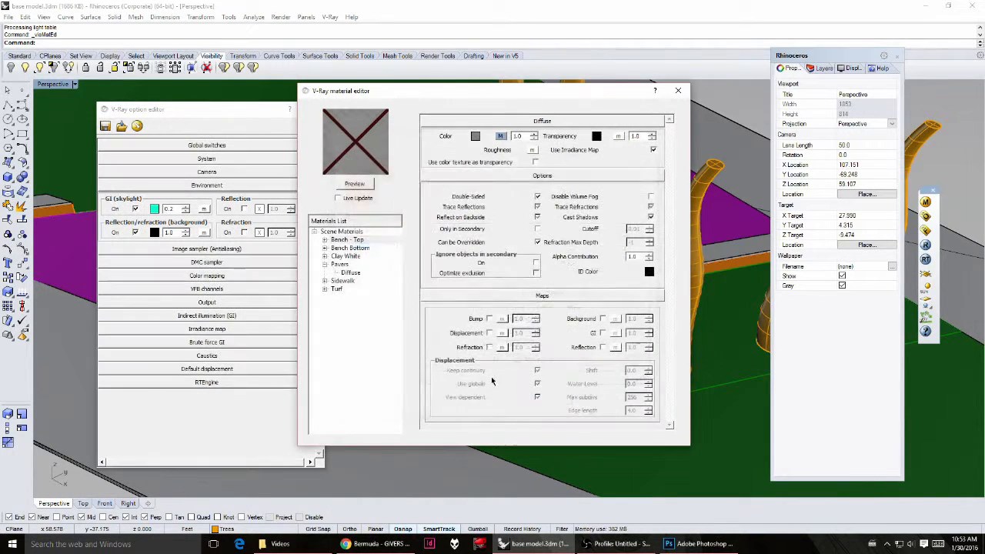
pyautogui.click(678, 90)
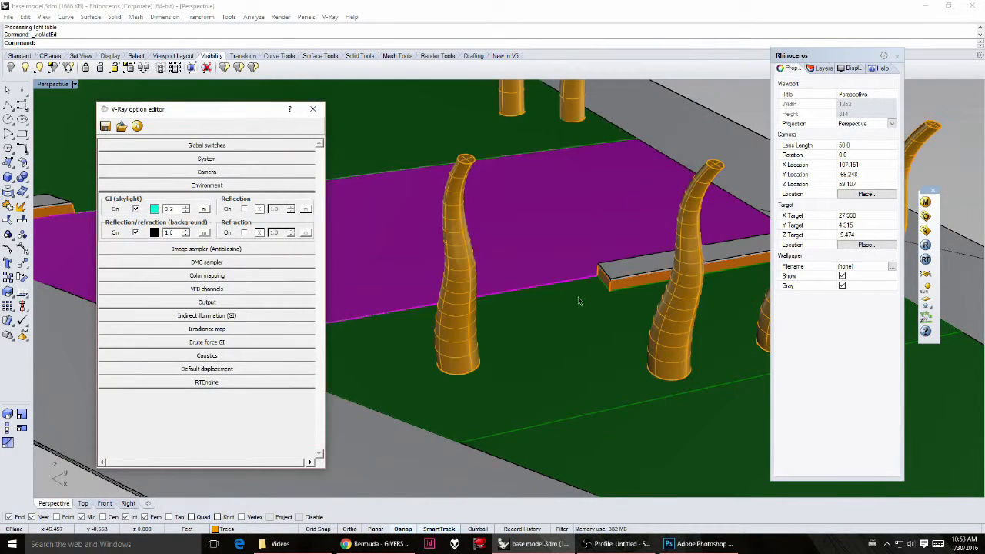
# Step: Switch to Photoshop, start opening a file and browse to the Resource Lib folder in Documents
pyautogui.click(700, 543)
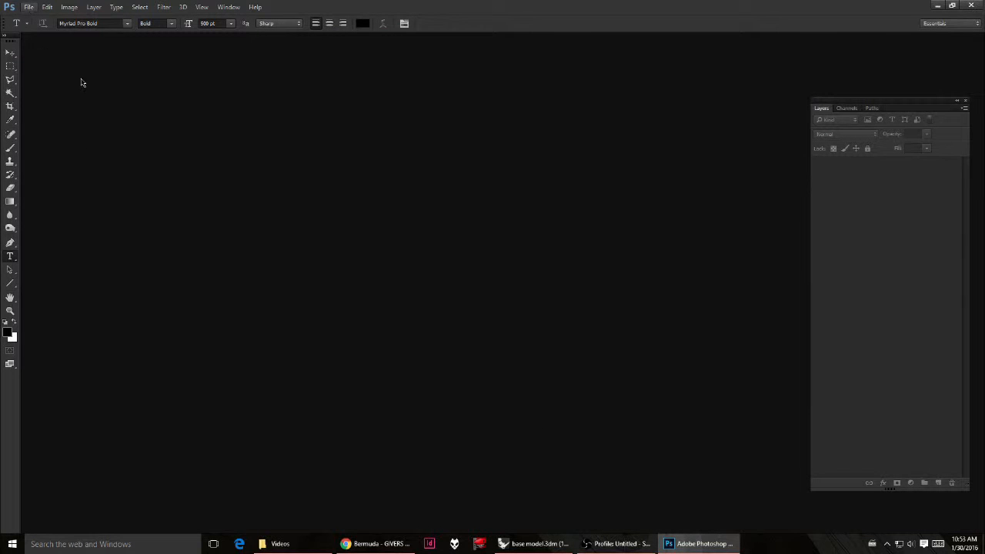
pyautogui.click(28, 7)
pyautogui.click(46, 27)
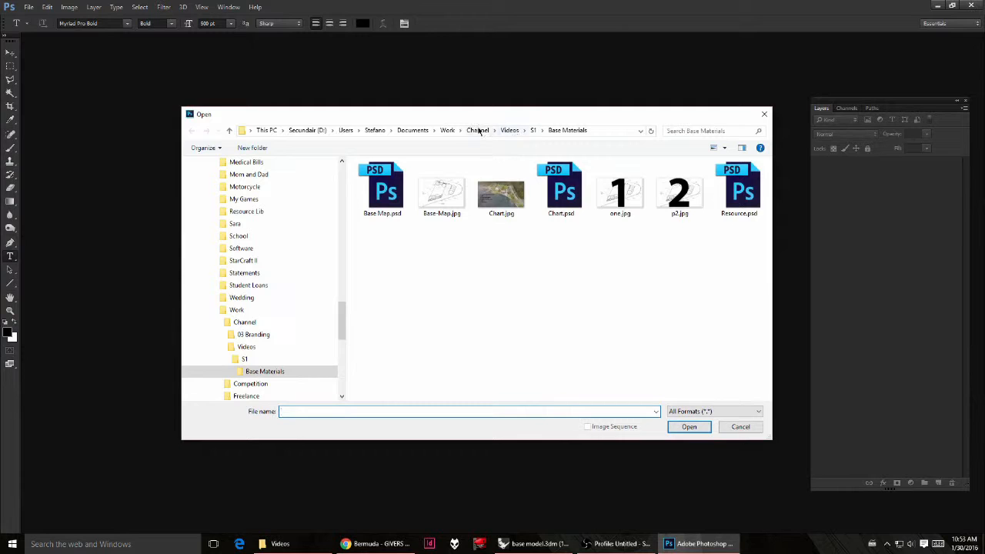
pyautogui.click(510, 130)
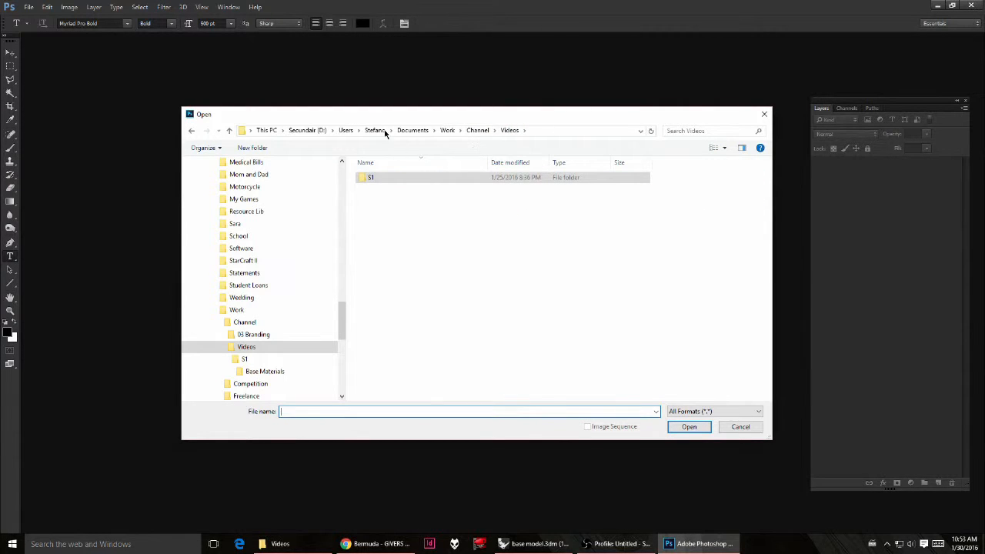
pyautogui.click(412, 130)
pyautogui.click(406, 351)
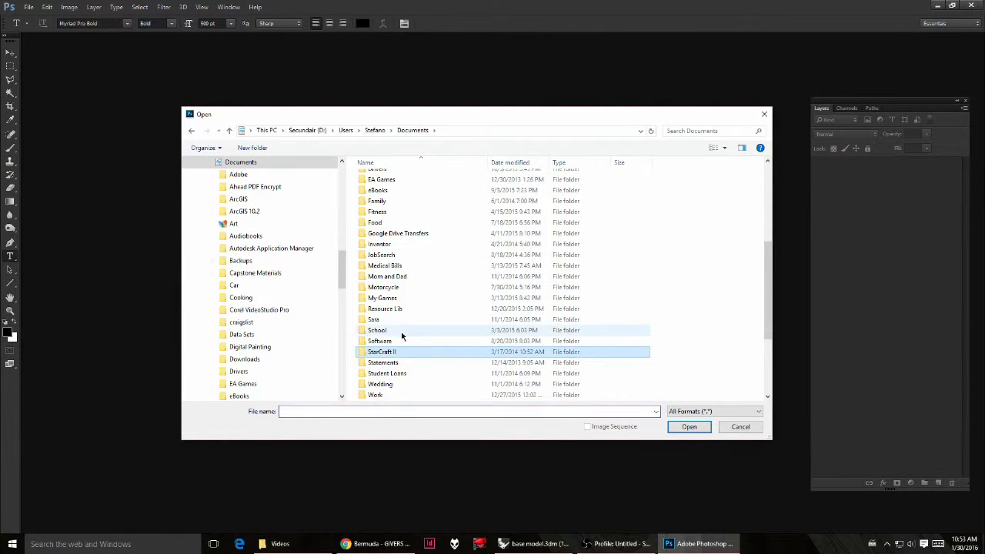
pyautogui.doubleClick(417, 311)
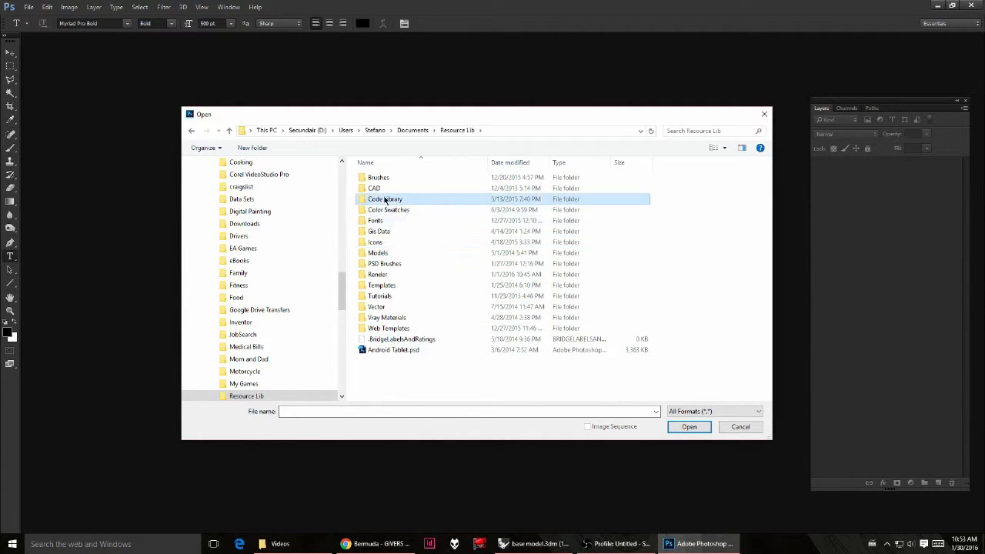
# Step: Open Manhattan-Silver-Swatch.jpg from the Pavers folder under Render and Textures
pyautogui.click(380, 306)
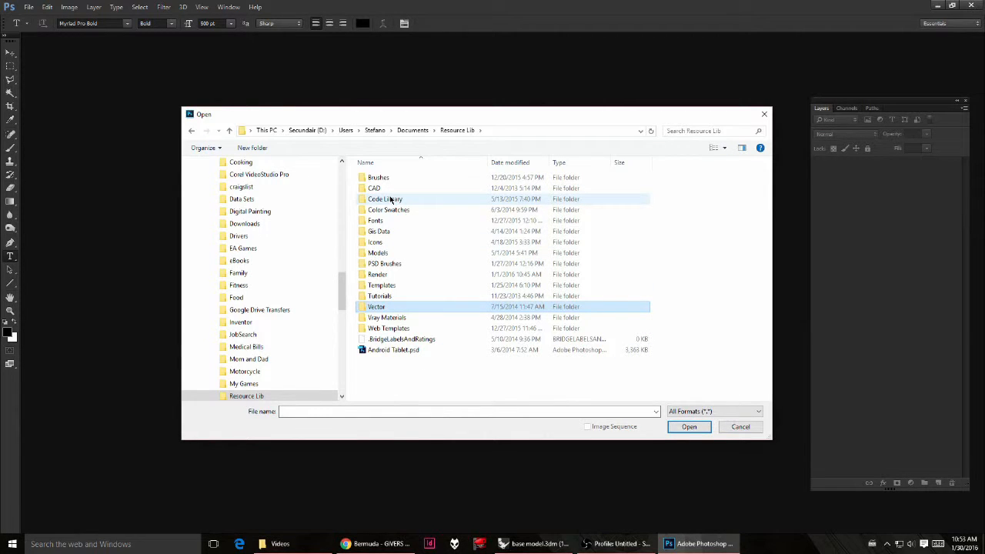
pyautogui.doubleClick(391, 275)
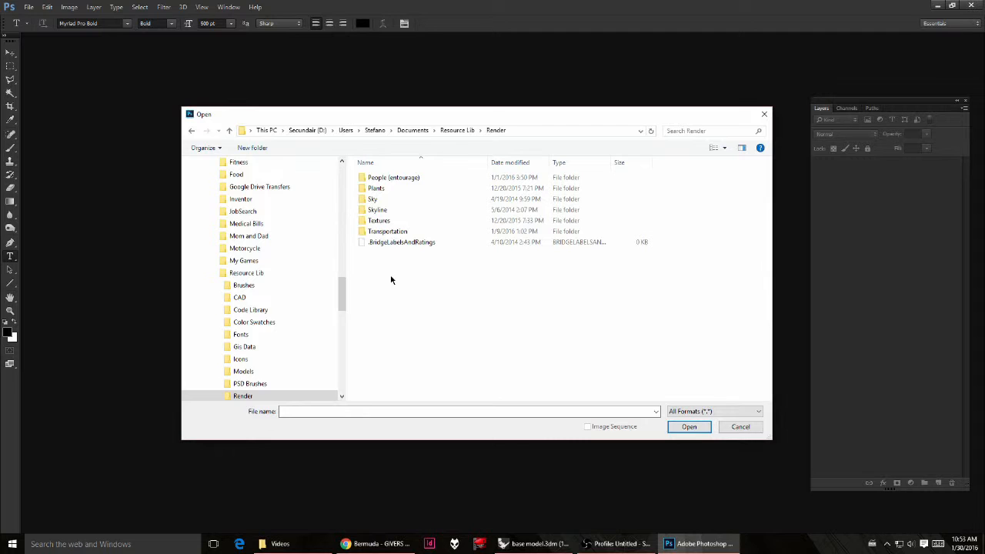
pyautogui.doubleClick(377, 220)
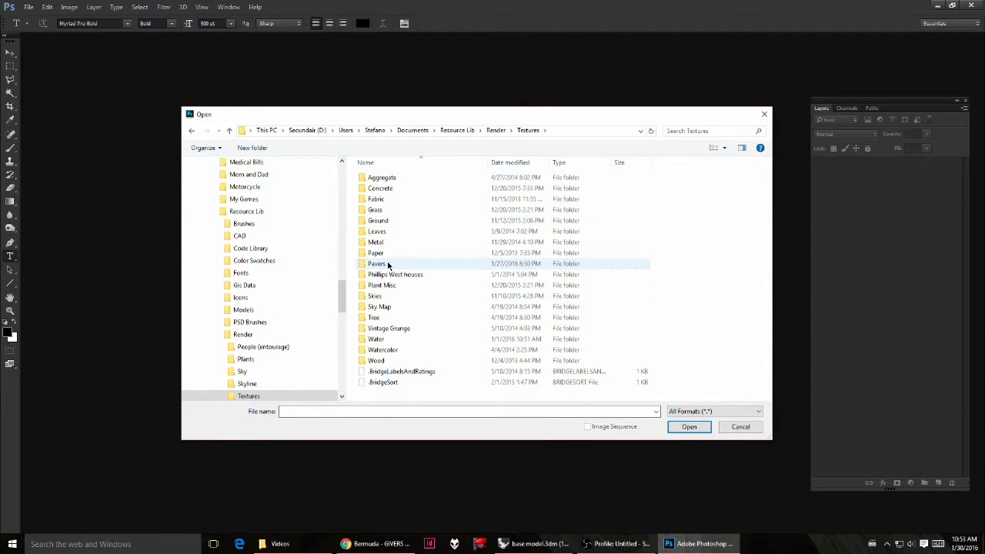
pyautogui.doubleClick(377, 263)
pyautogui.scroll(-1, 523, 321)
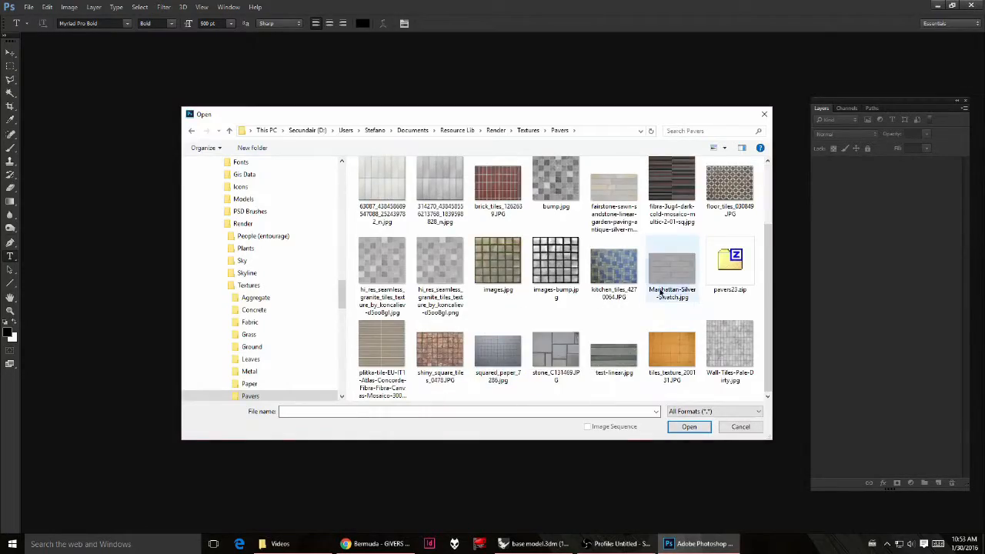
pyautogui.doubleClick(660, 294)
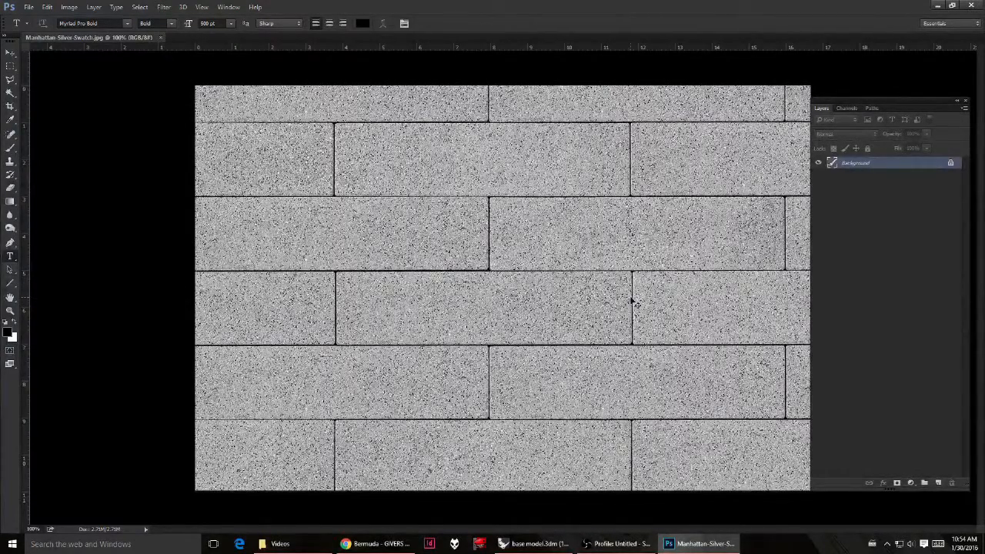
# Step: Convert the locked Background layer of the paver swatch into a regular editable layer with the default name
pyautogui.doubleClick(831, 164)
pyautogui.click(582, 167)
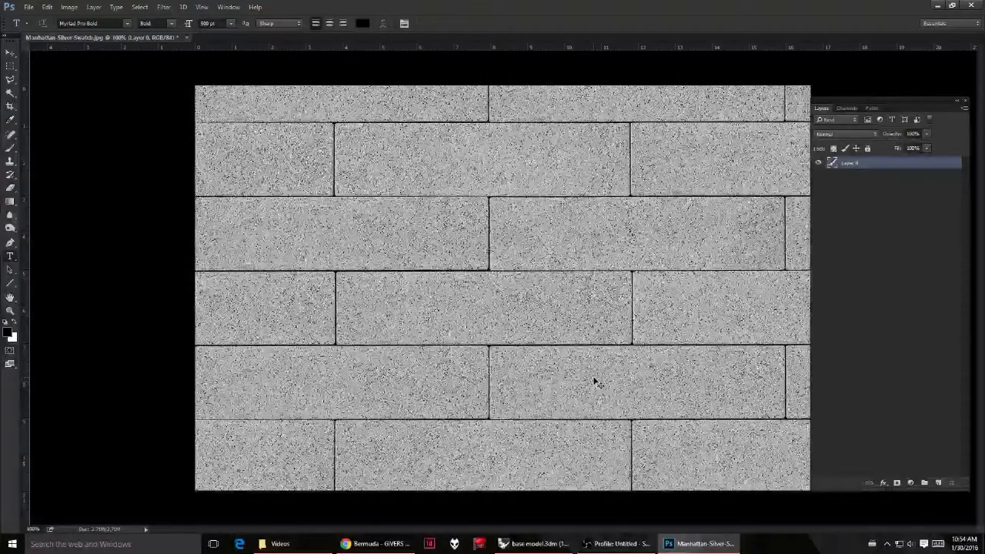
pyautogui.click(535, 311)
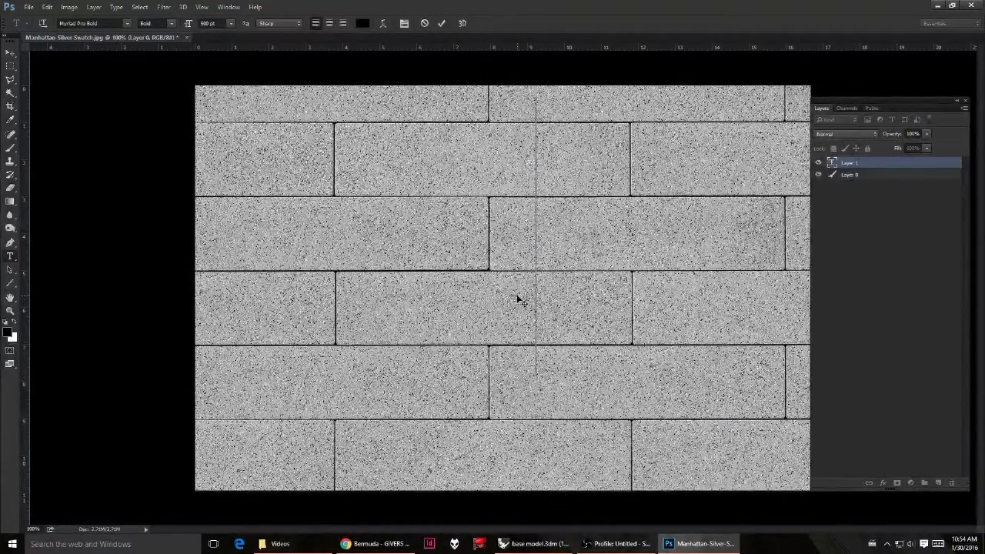
pyautogui.press('Escape')
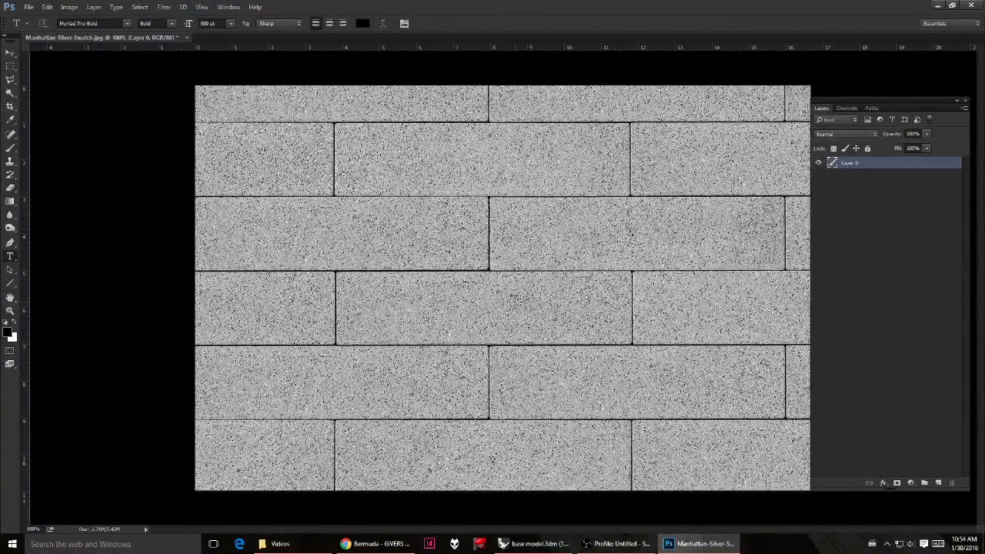
pyautogui.click(873, 545)
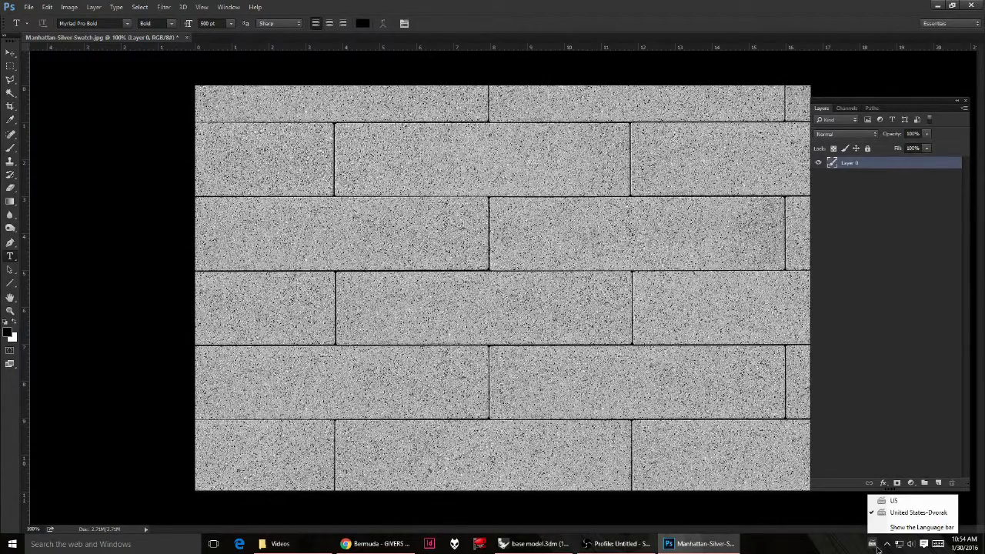
pyautogui.press('Escape')
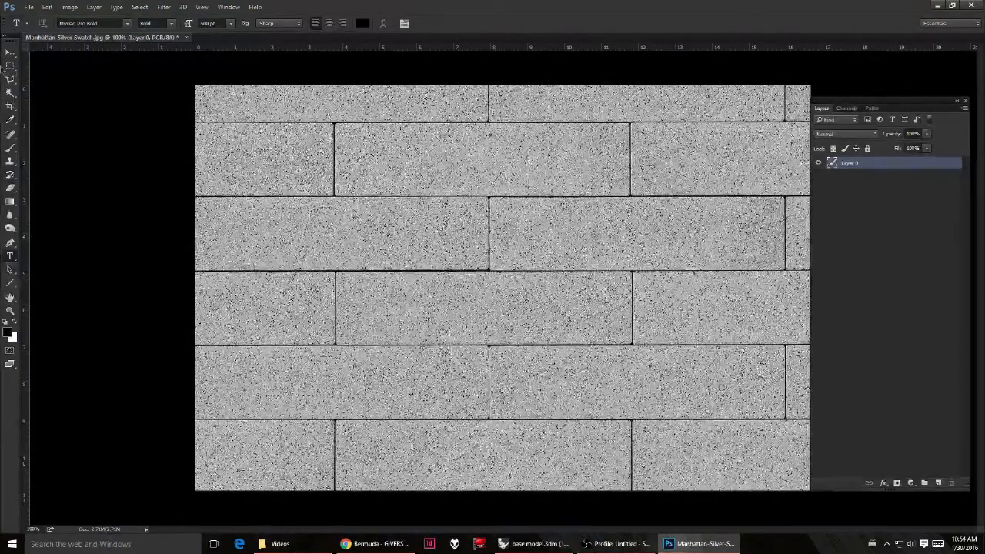
# Step: Apply a high-contrast Levels adjustment to the paver image, raising the black input to about 95 and lowering the white input
pyautogui.click(10, 67)
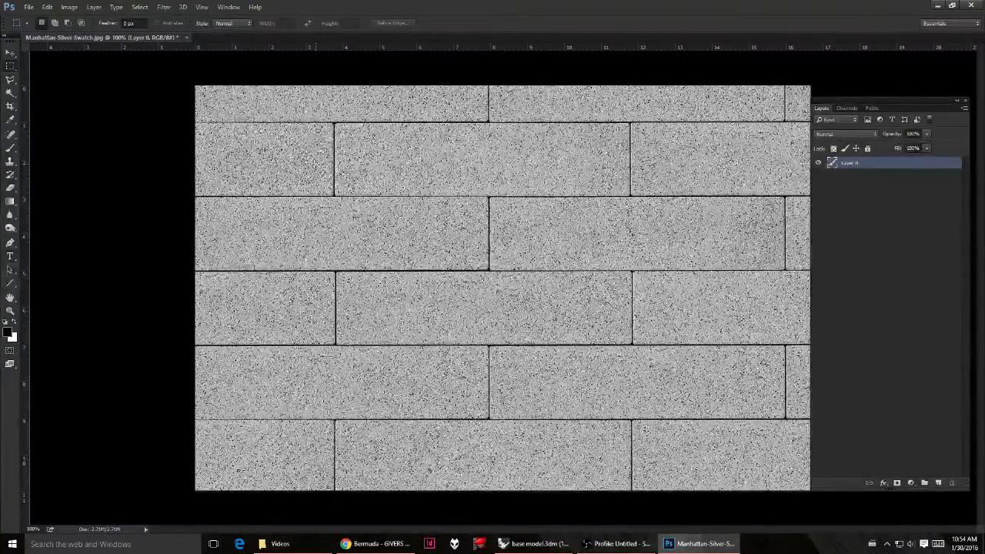
pyautogui.hotkey('ctrl', 'm')
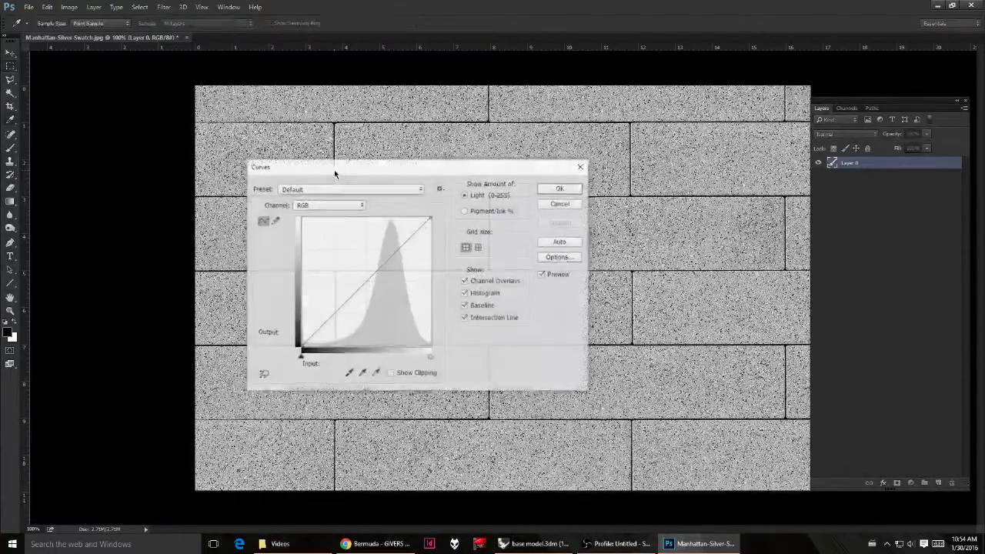
pyautogui.press('Escape')
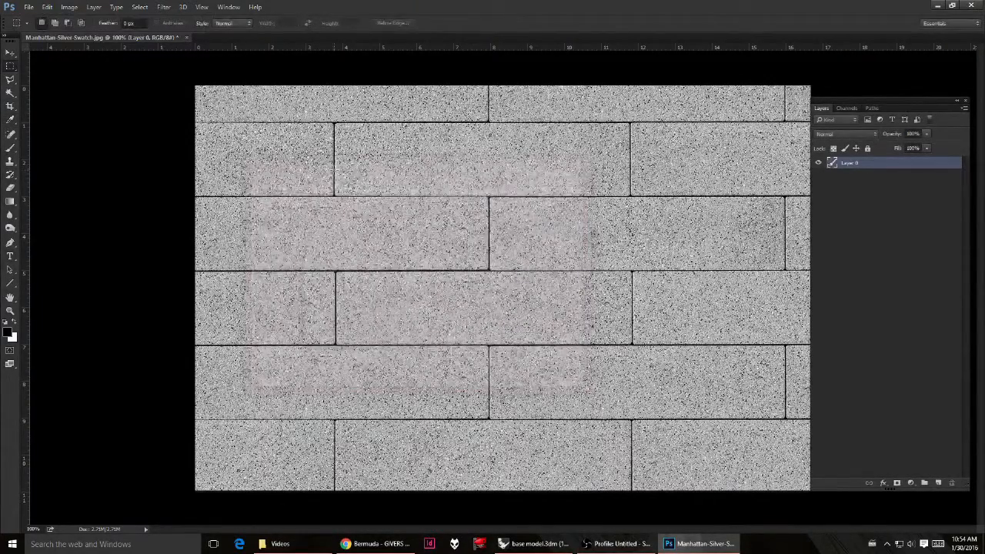
pyautogui.hotkey('ctrl', 'l')
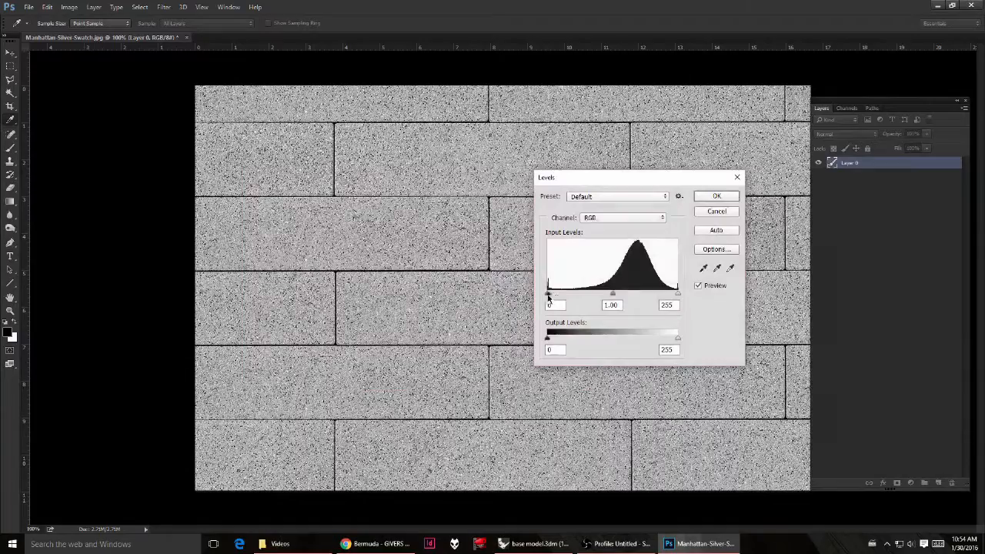
pyautogui.moveTo(548, 295); pyautogui.dragTo(573, 293)
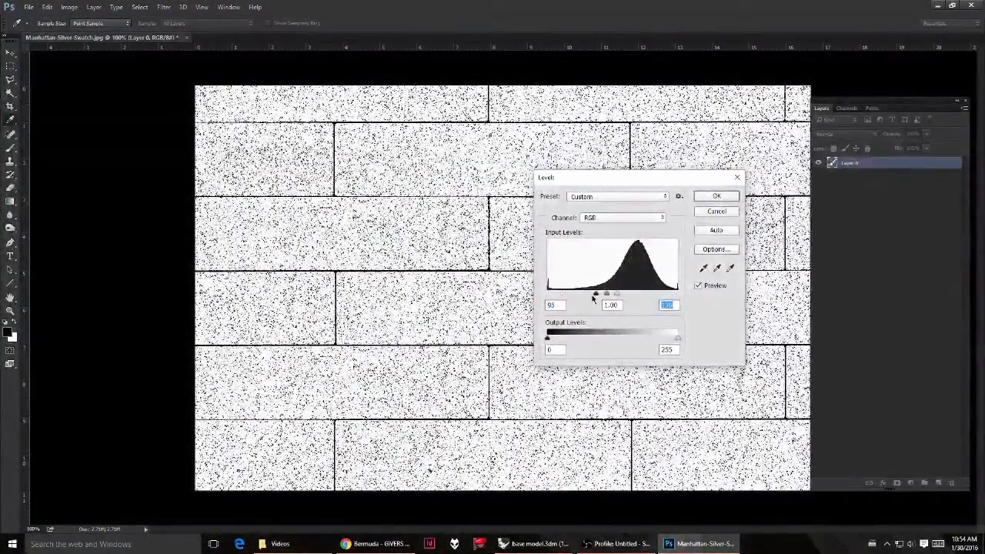
pyautogui.click(716, 196)
# Step: Export the adjusted image for the web into the Pavers folder, adding " - B" to the Manhattan-Silver-Swatch file name
pyautogui.press('m')
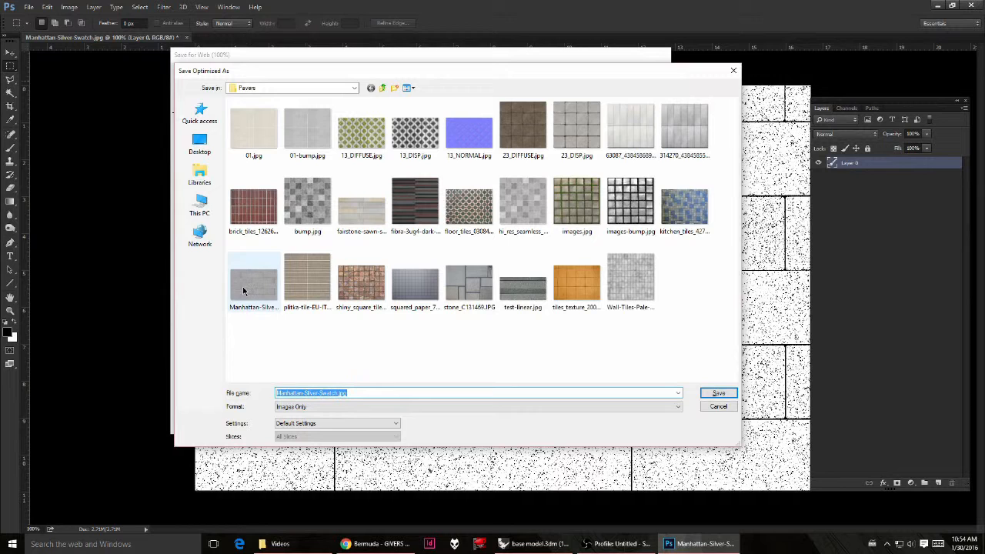
pyautogui.click(401, 393)
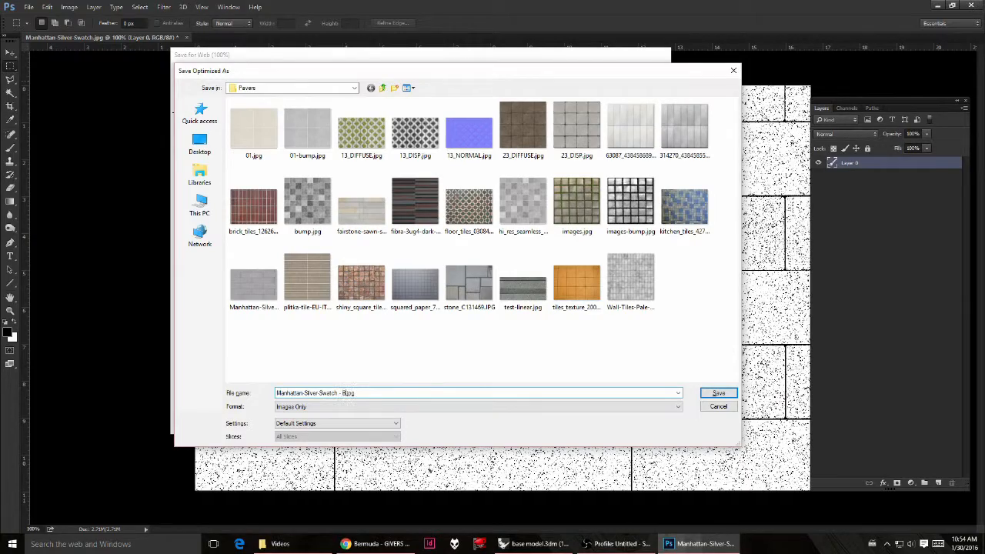
pyautogui.press('Return')
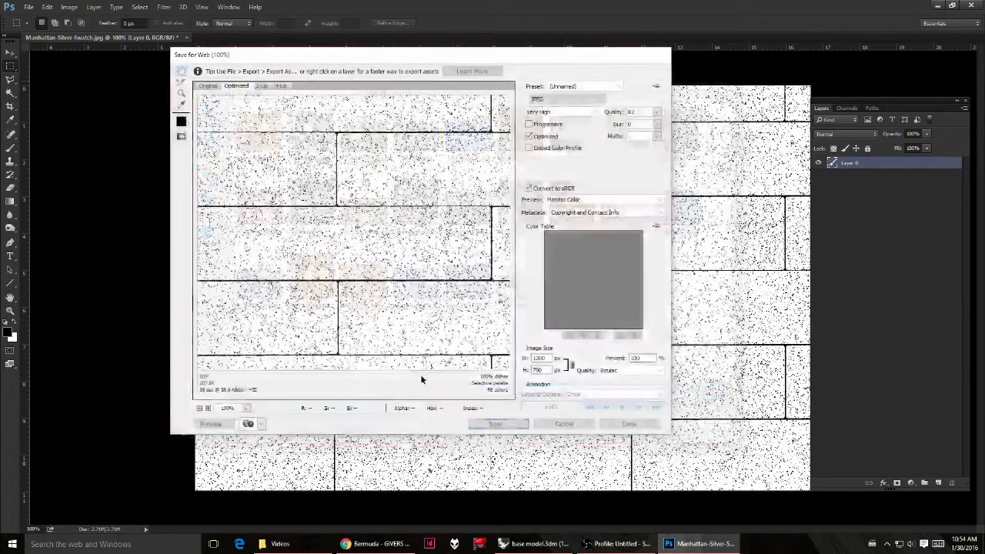
# Step: Switch back to Rhino, reopen the V-Ray material editor and select the Pavers material's diffuse layer
pyautogui.hotkey('alt', 'Tab')
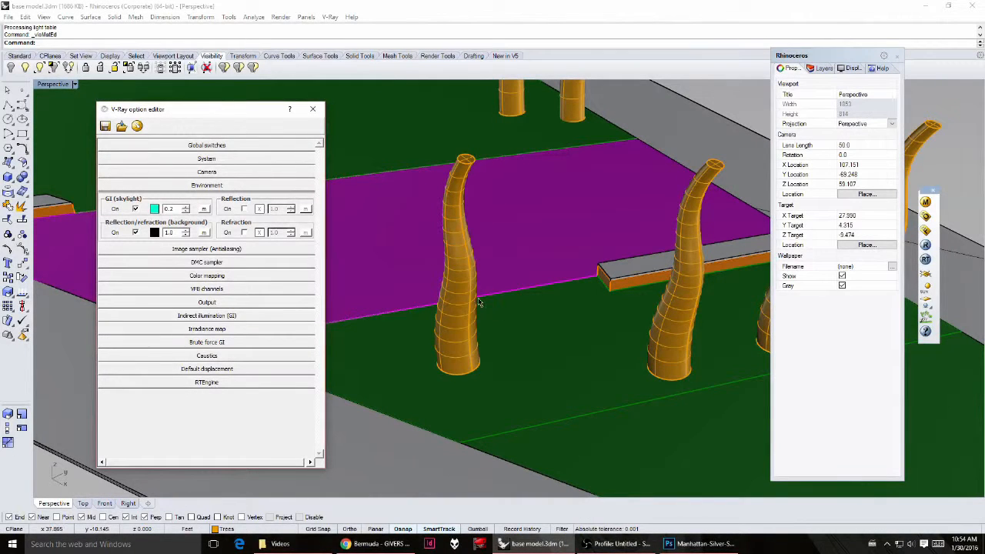
pyautogui.moveTo(845, 51); pyautogui.dragTo(817, 49)
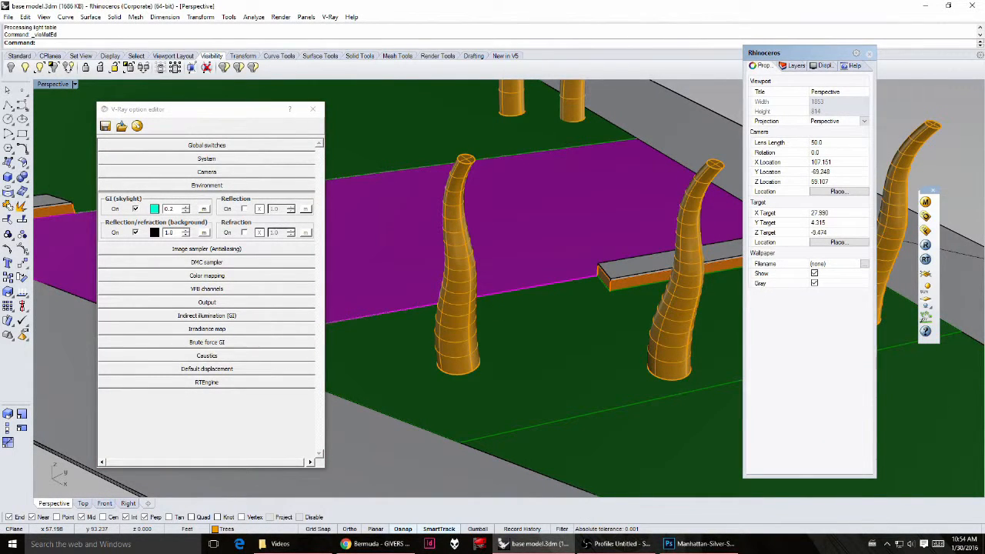
pyautogui.click(927, 202)
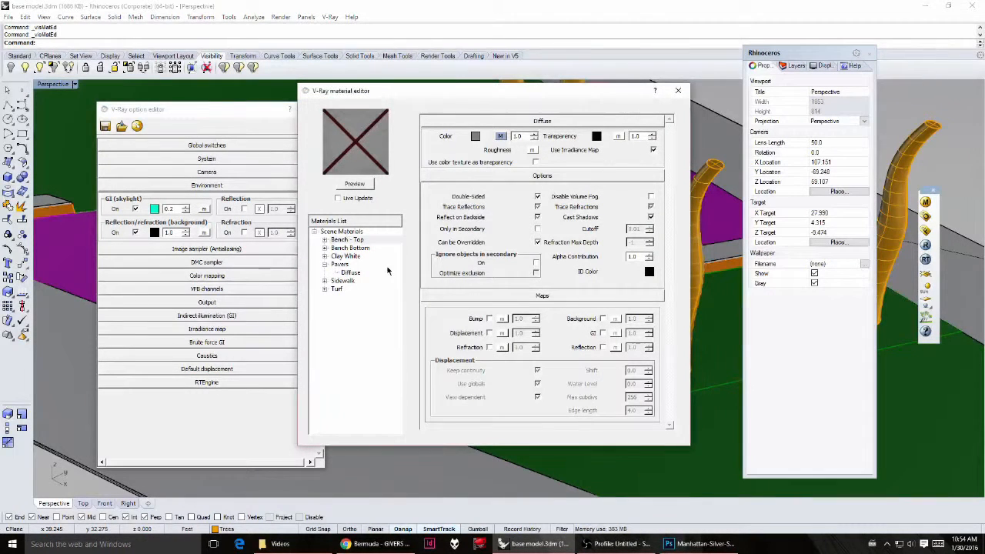
pyautogui.click(348, 274)
pyautogui.click(341, 265)
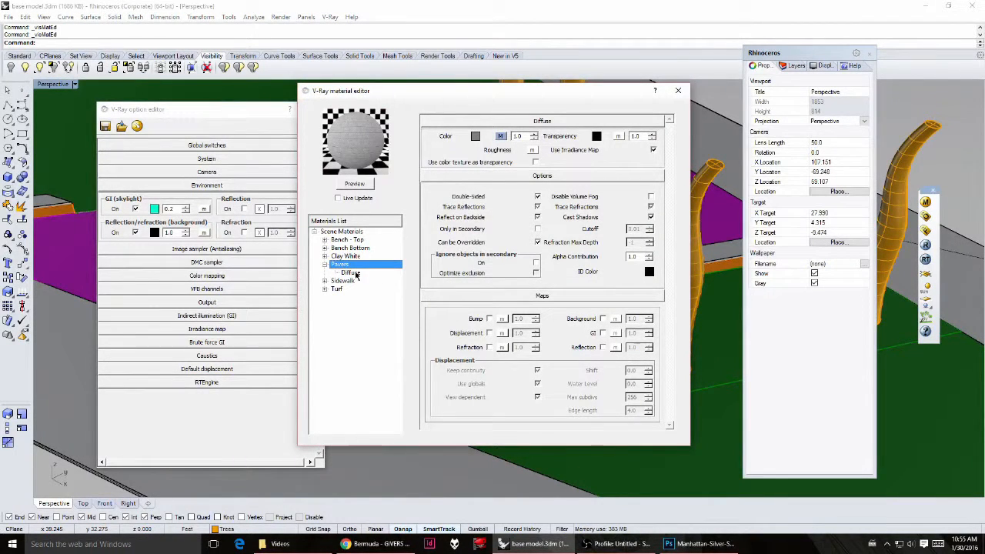
pyautogui.click(352, 273)
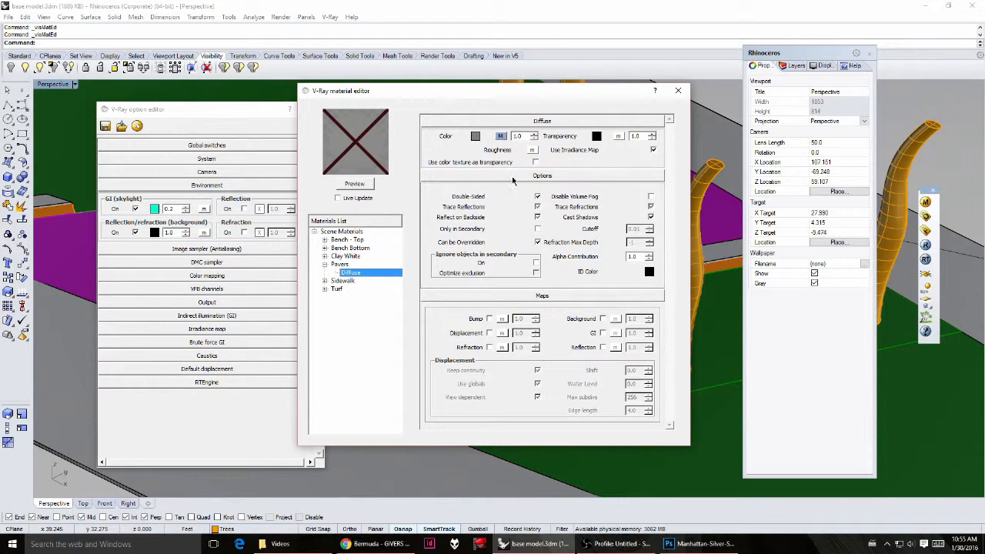
# Step: Enable the bump map of the Pavers material and check the UVW repeat settings of its diffuse texture
pyautogui.click(489, 318)
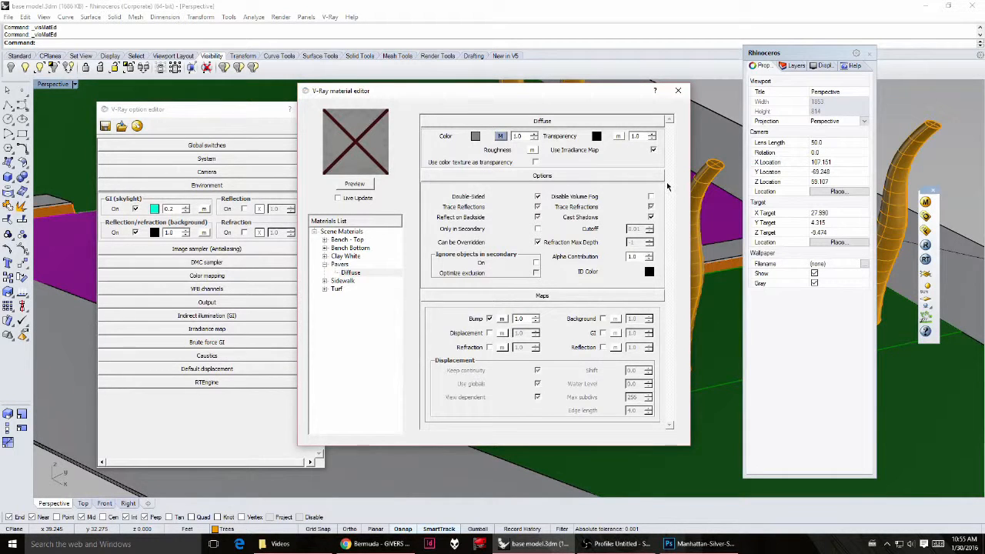
pyautogui.moveTo(653, 205); pyautogui.dragTo(646, 305)
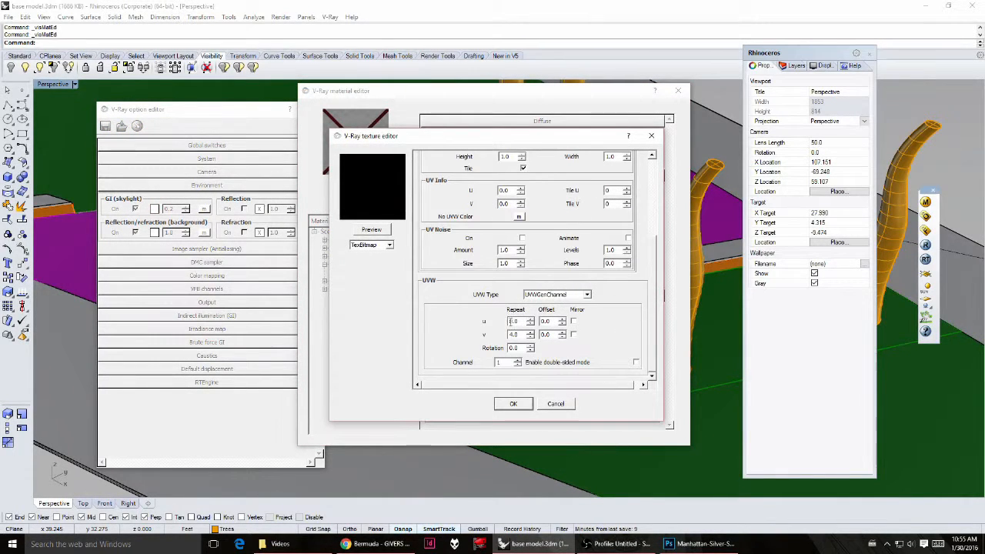
pyautogui.click(556, 404)
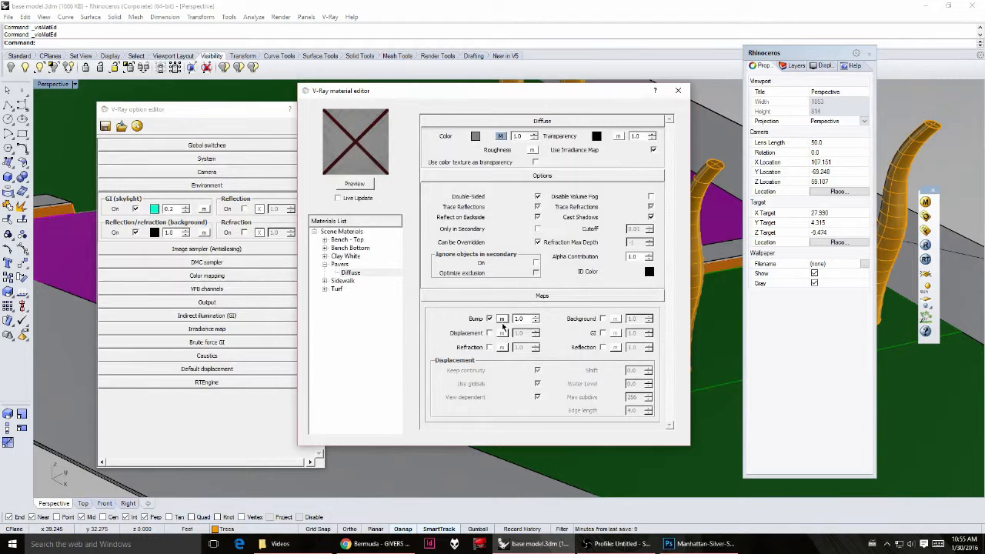
# Step: Load Manhattan-Silver-Swatch---Bump-Map.jpg from the Pavers folder as a TexBitmap in the Pavers material's bump slot
pyautogui.click(437, 202)
pyautogui.click(387, 244)
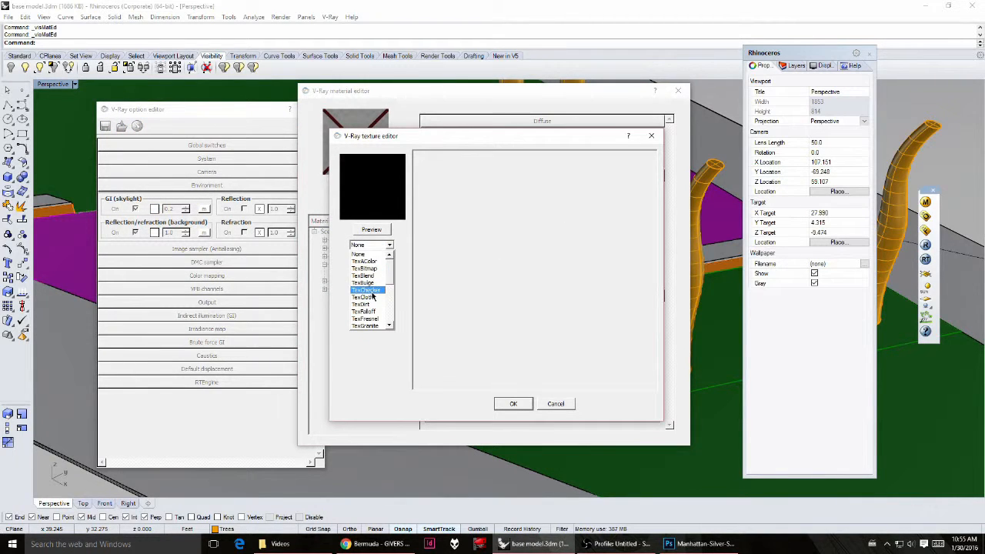
pyautogui.click(365, 267)
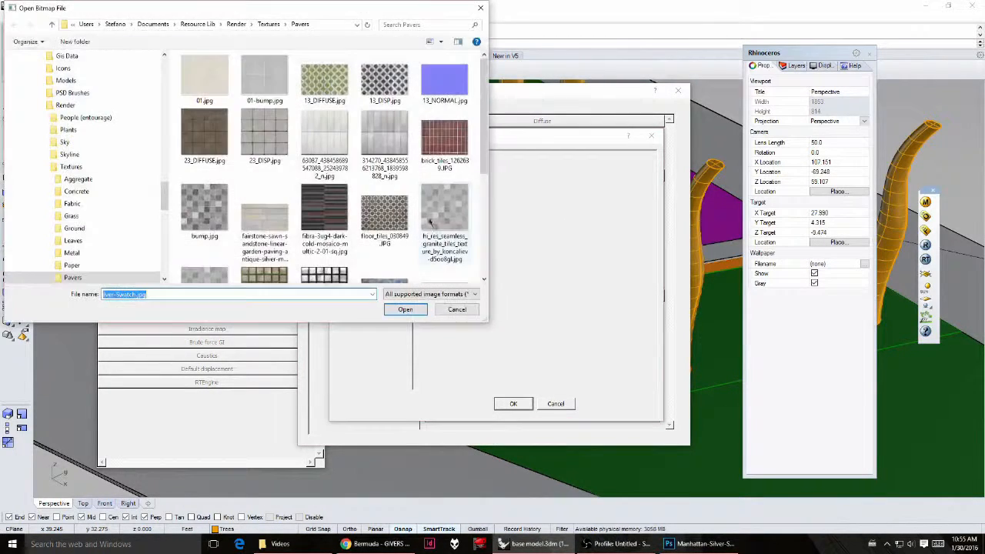
pyautogui.moveTo(485, 146); pyautogui.dragTo(482, 275)
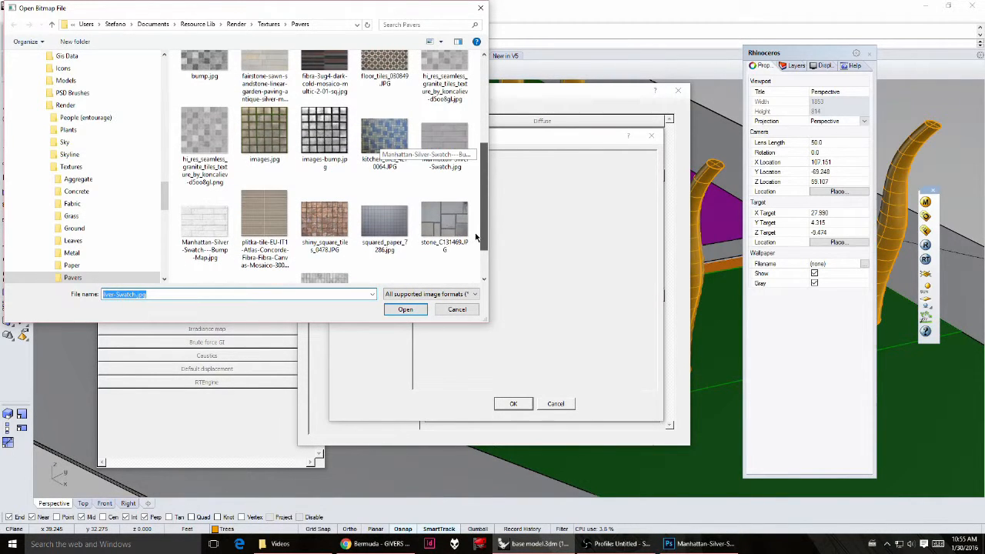
pyautogui.doubleClick(200, 225)
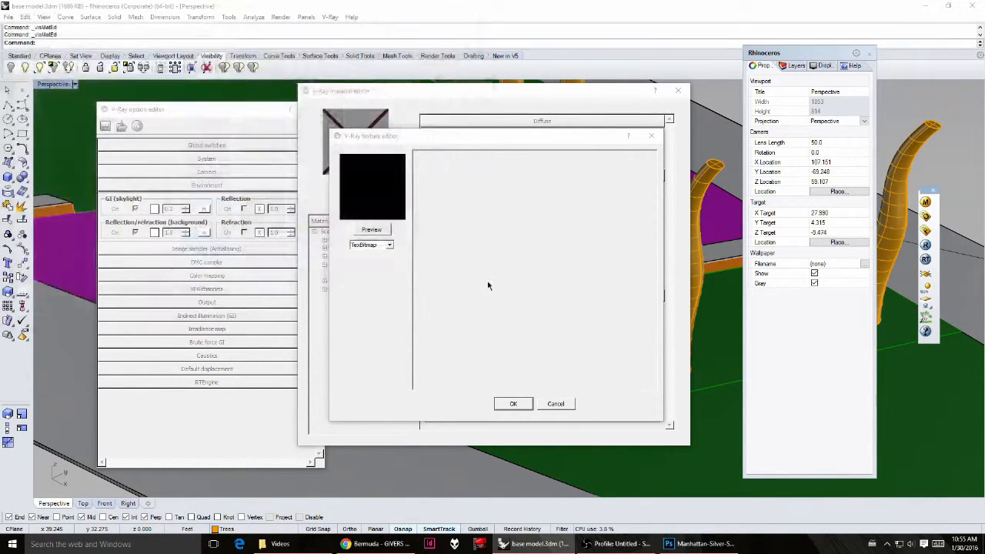
# Step: Set the bump texture's UVW repeat to 8 in u and 4 in v, accept it and close the material editor
pyautogui.scroll(-3, 650, 345)
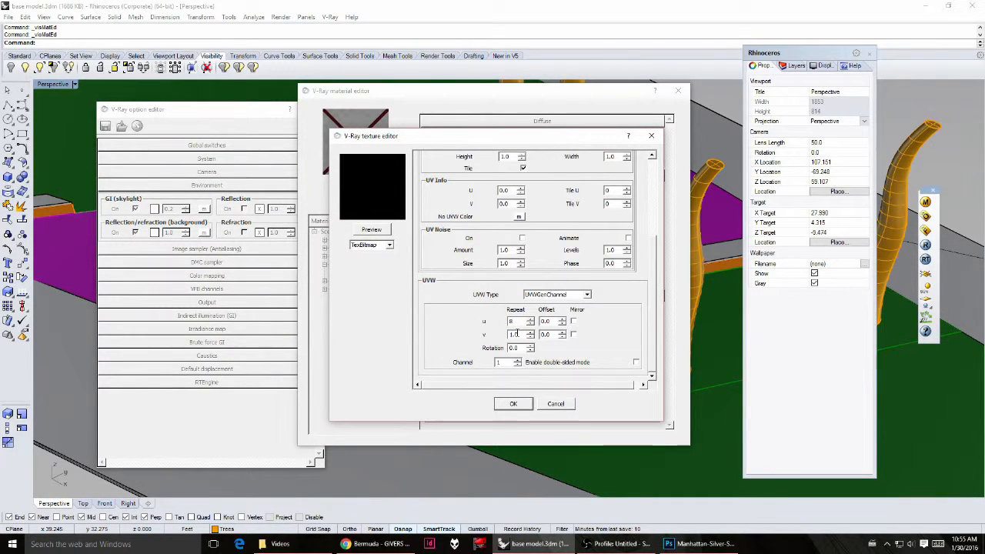
pyautogui.write('4')
pyautogui.click(512, 404)
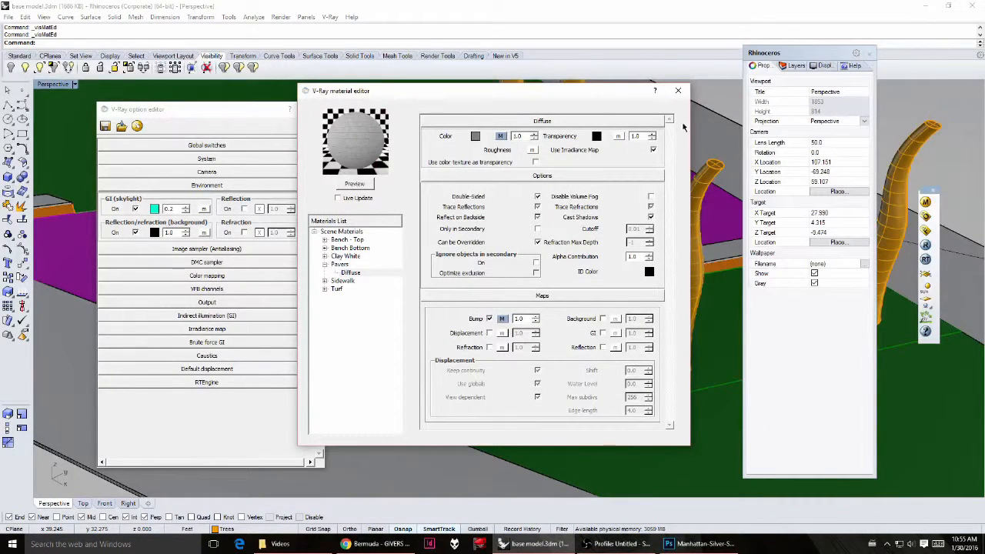
pyautogui.click(678, 91)
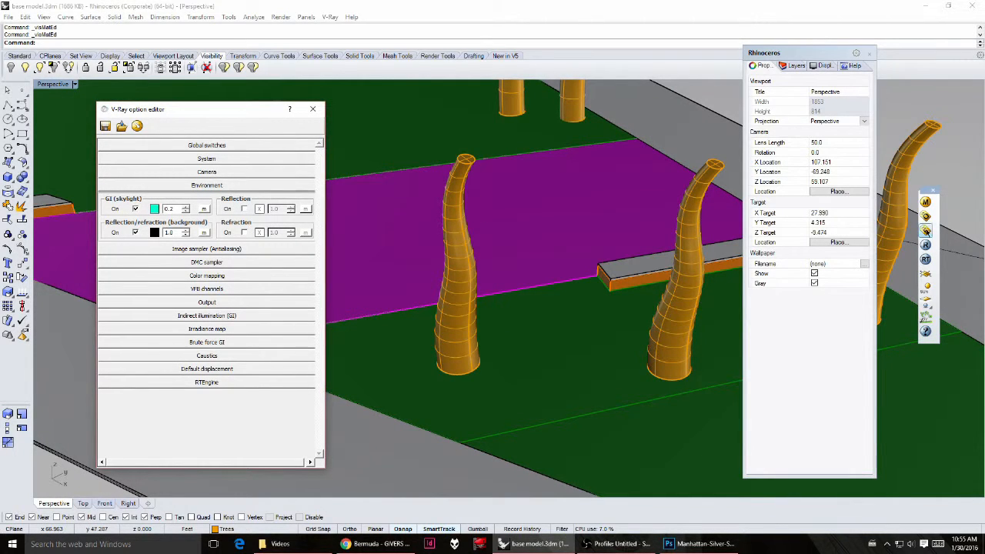
# Step: Reopen the V-Ray material editor and create a Standard scene material named Tree Temp
pyautogui.click(926, 202)
pyautogui.click(348, 231)
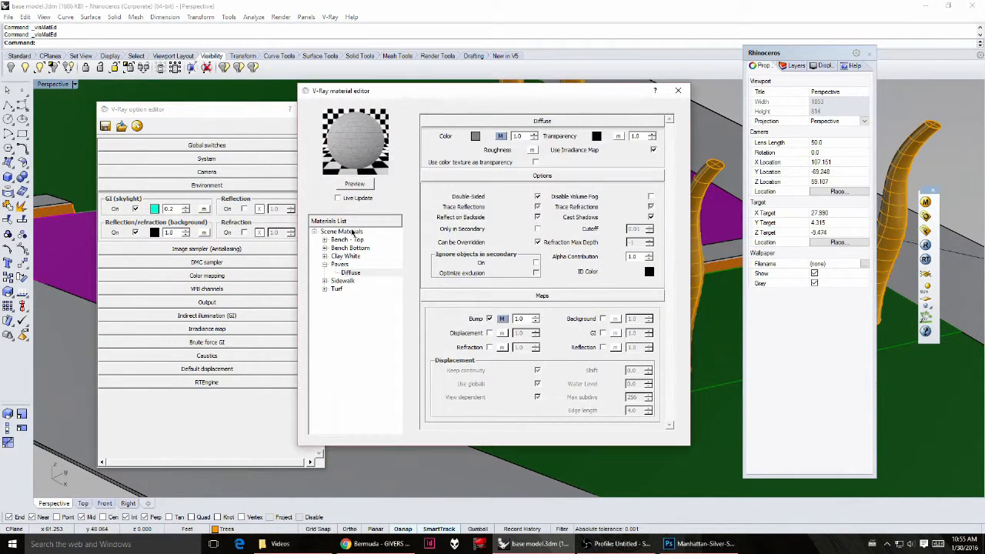
pyautogui.rightClick(352, 231)
pyautogui.moveTo(386, 239)
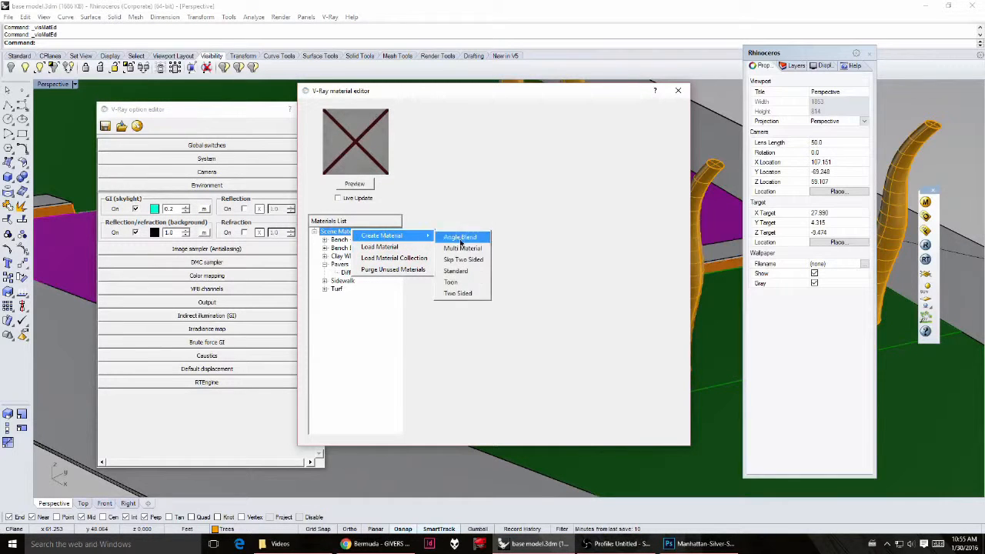
pyautogui.click(462, 273)
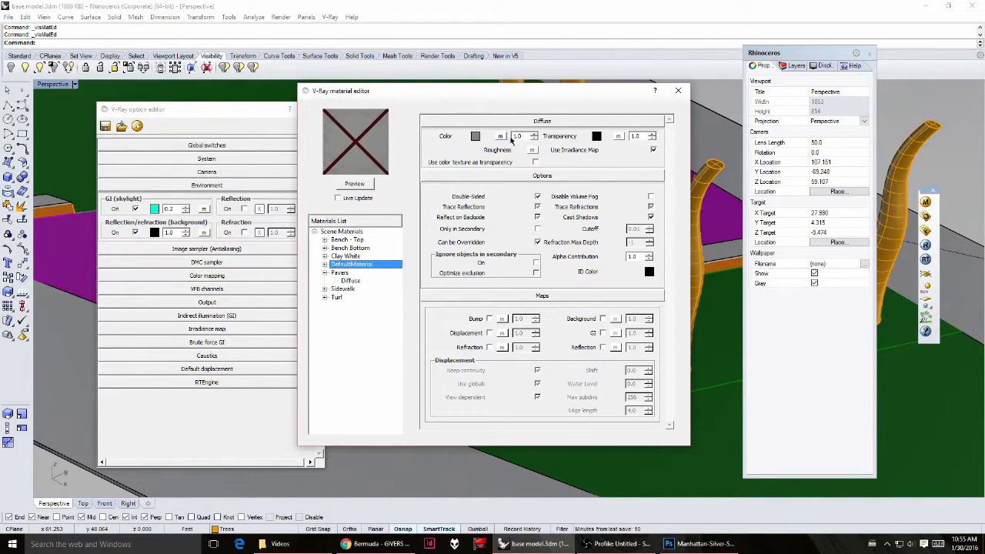
pyautogui.doubleClick(350, 265)
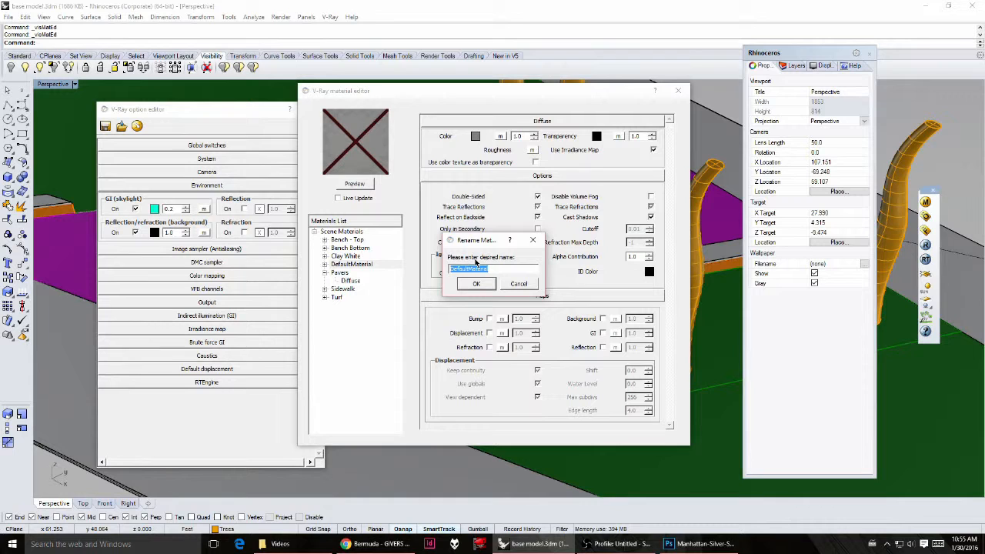
pyautogui.write('Tree Temp')
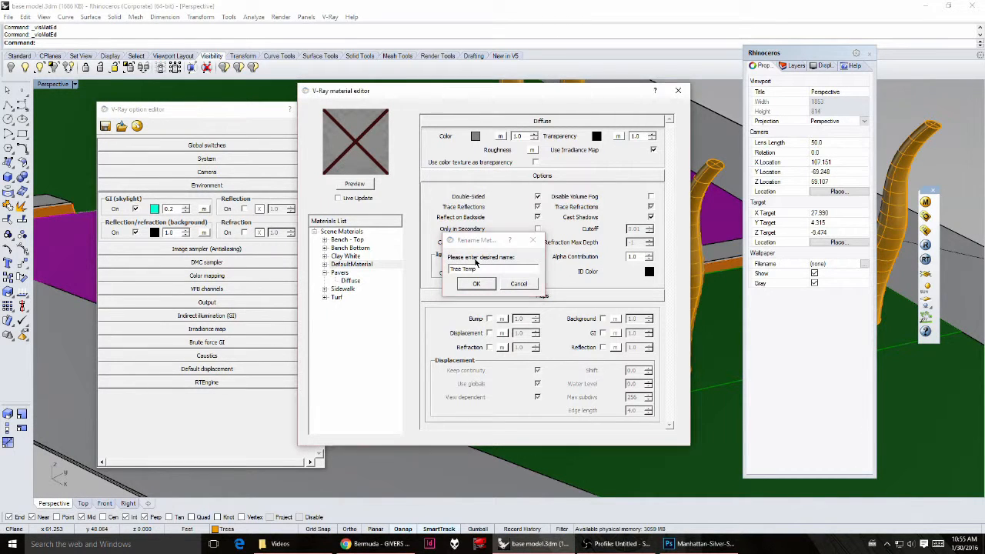
pyautogui.press('Return')
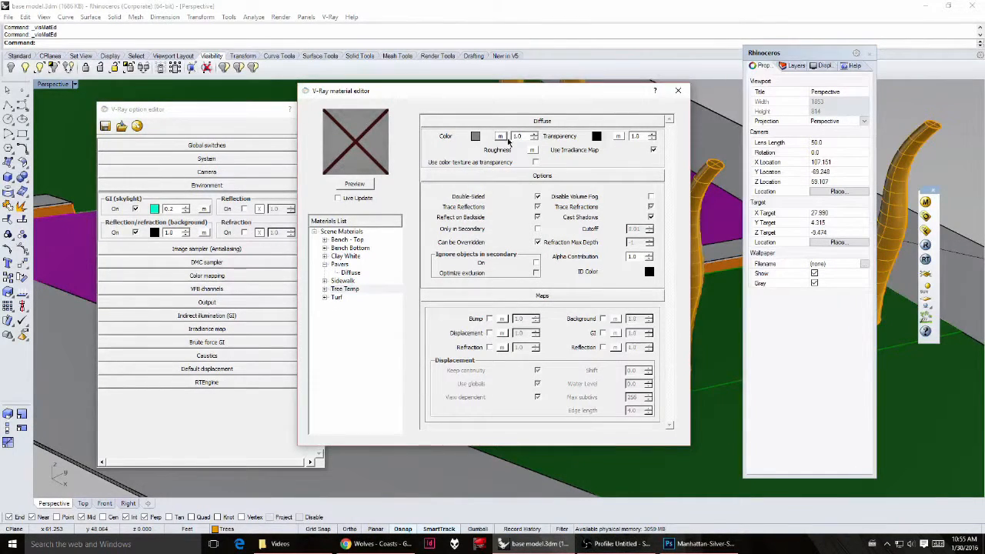
# Step: Assign texture 1.jpg from the Vintage Grunge textures folder as a TexBitmap to the Tree Temp material's diffuse color
pyautogui.click(500, 136)
pyautogui.click(388, 245)
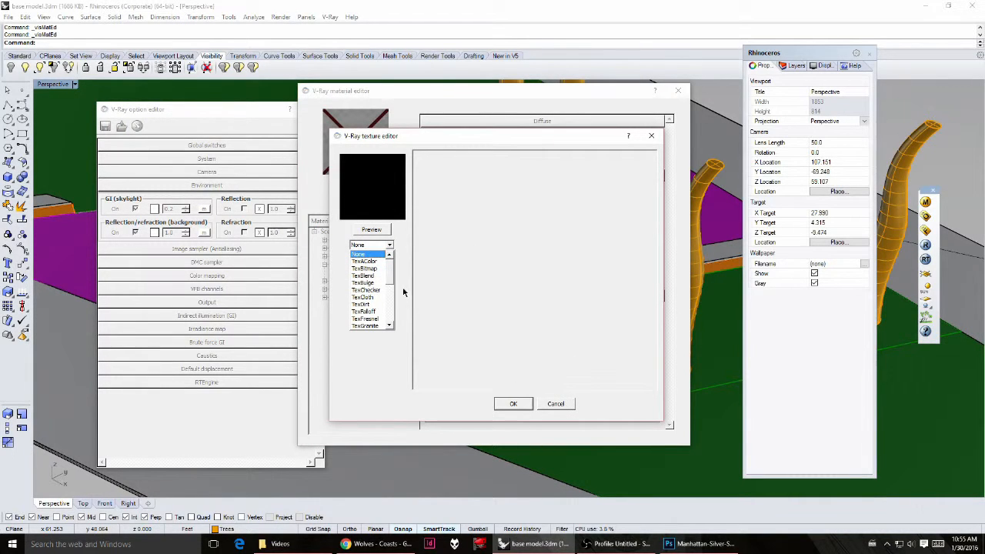
pyautogui.click(364, 268)
pyautogui.click(268, 25)
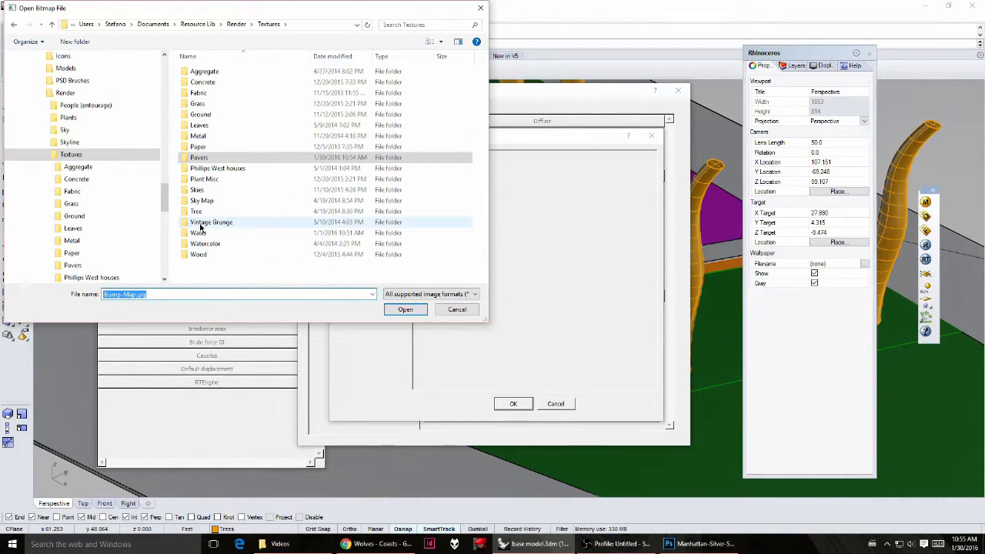
pyautogui.doubleClick(198, 254)
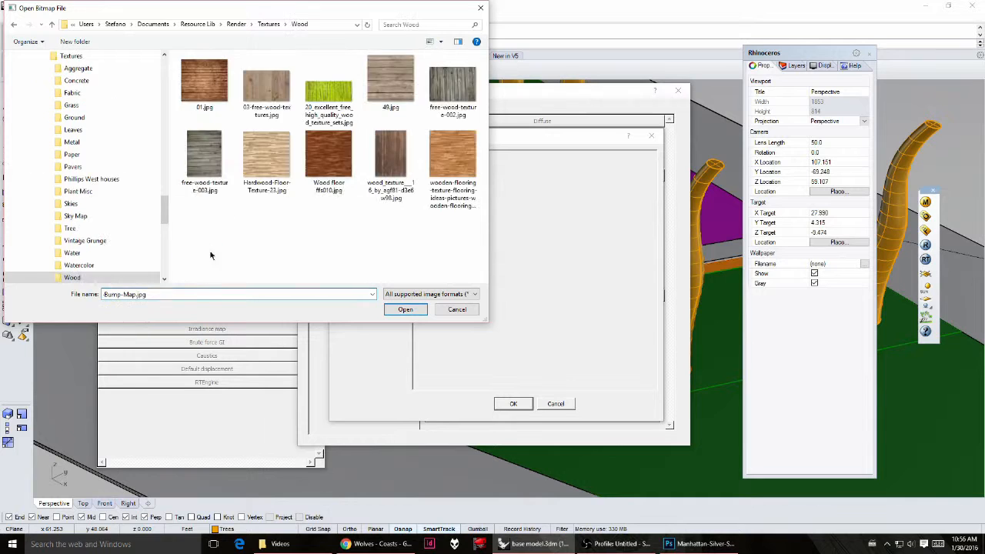
pyautogui.hotkey('alt', 'Left')
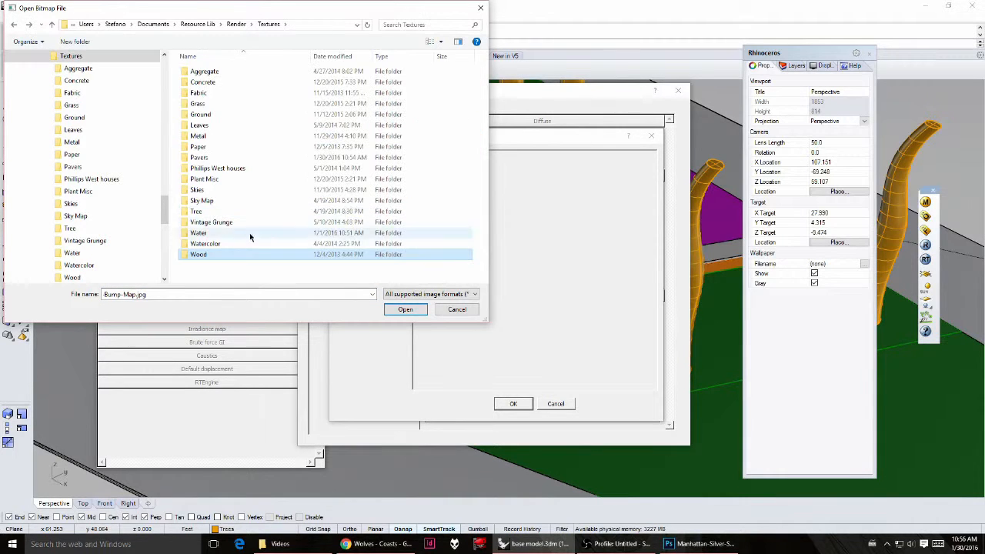
pyautogui.doubleClick(202, 222)
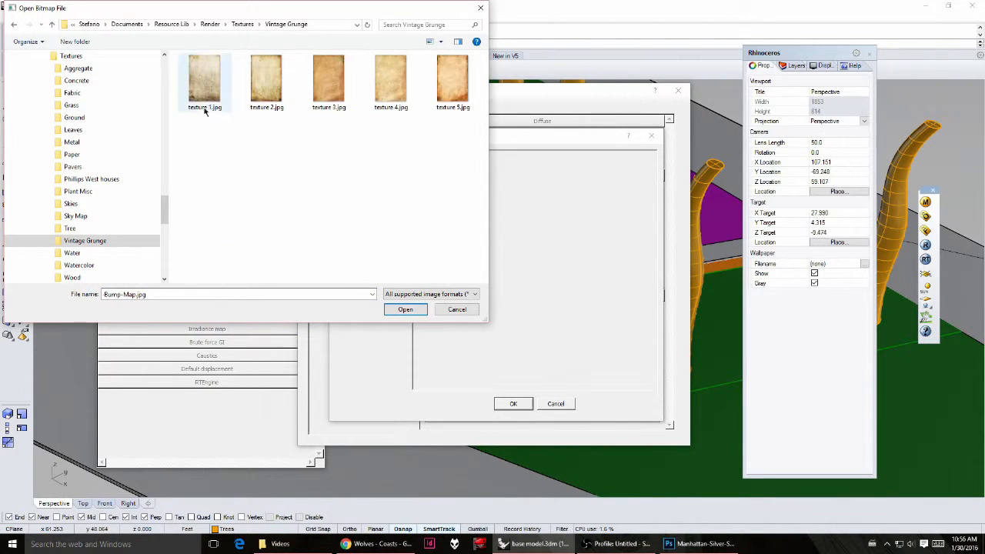
pyautogui.doubleClick(205, 106)
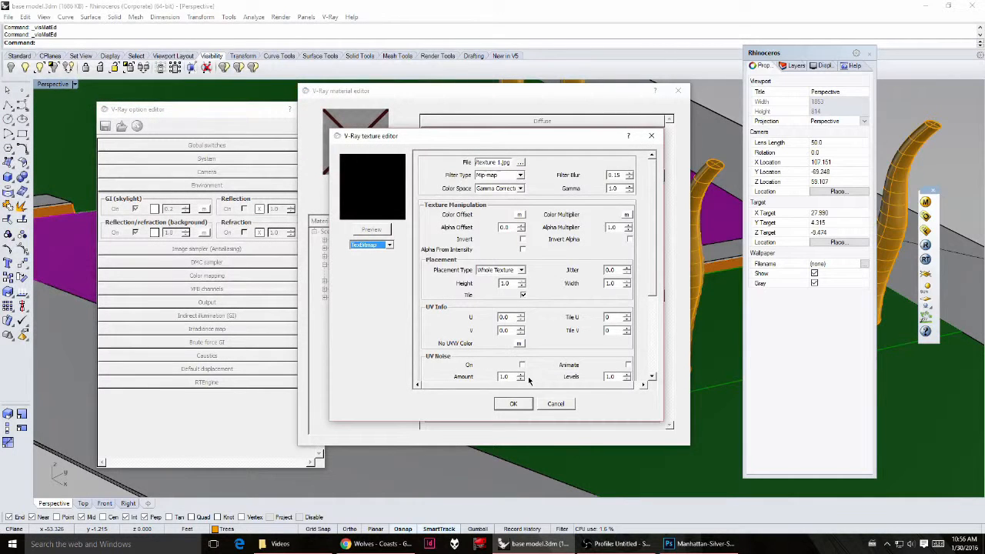
pyautogui.click(514, 405)
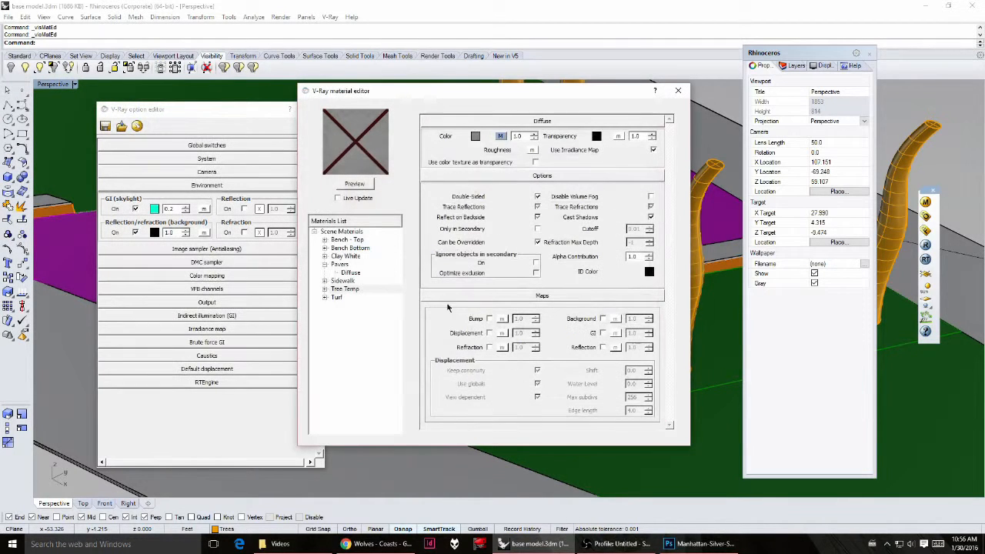
# Step: Apply the Tree Temp material to the Trees layer, update its preview and close the material editor
pyautogui.rightClick(345, 290)
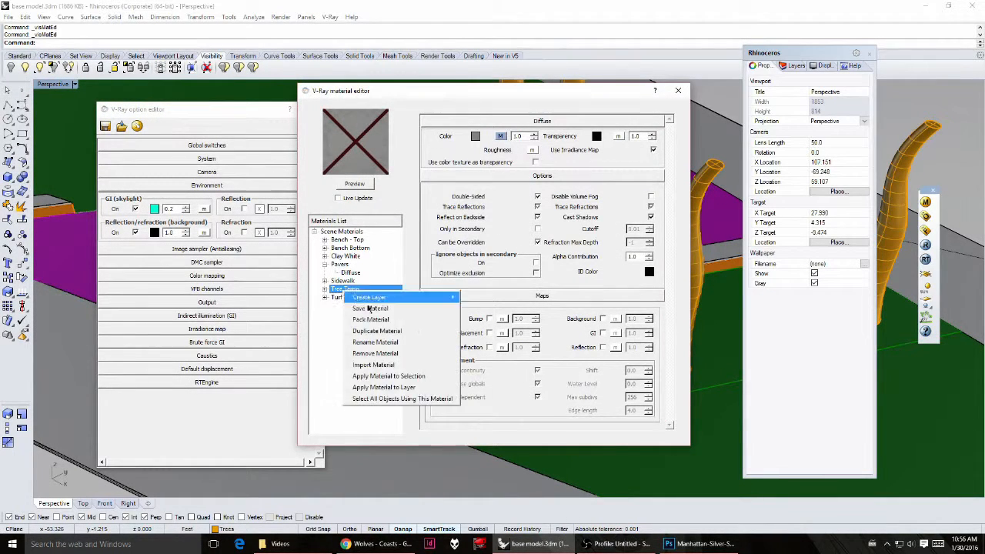
pyautogui.click(392, 386)
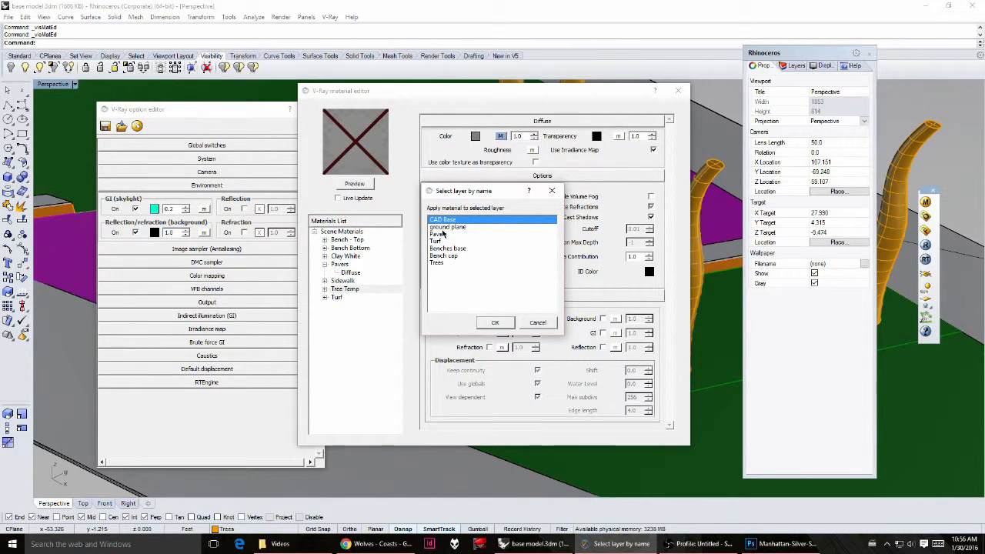
pyautogui.click(438, 262)
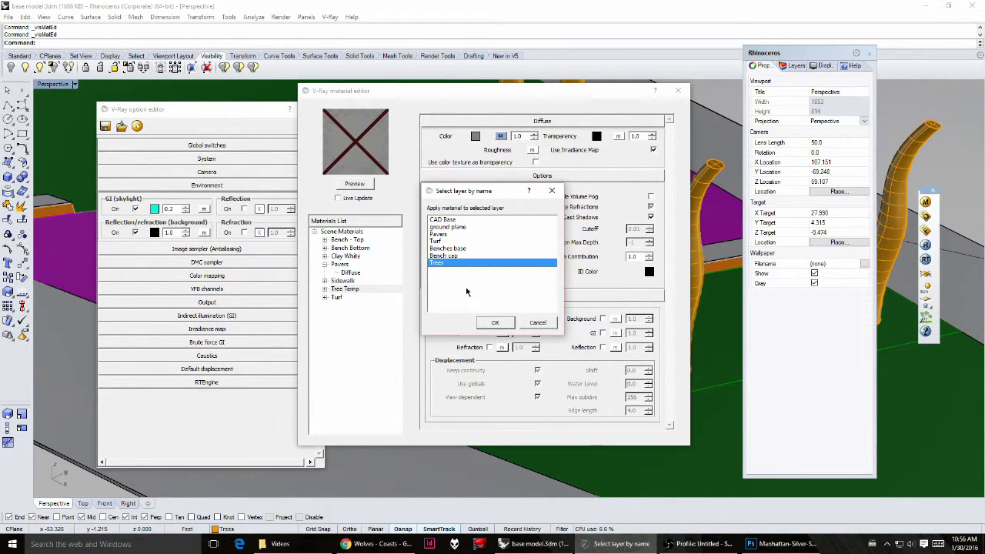
pyautogui.click(497, 323)
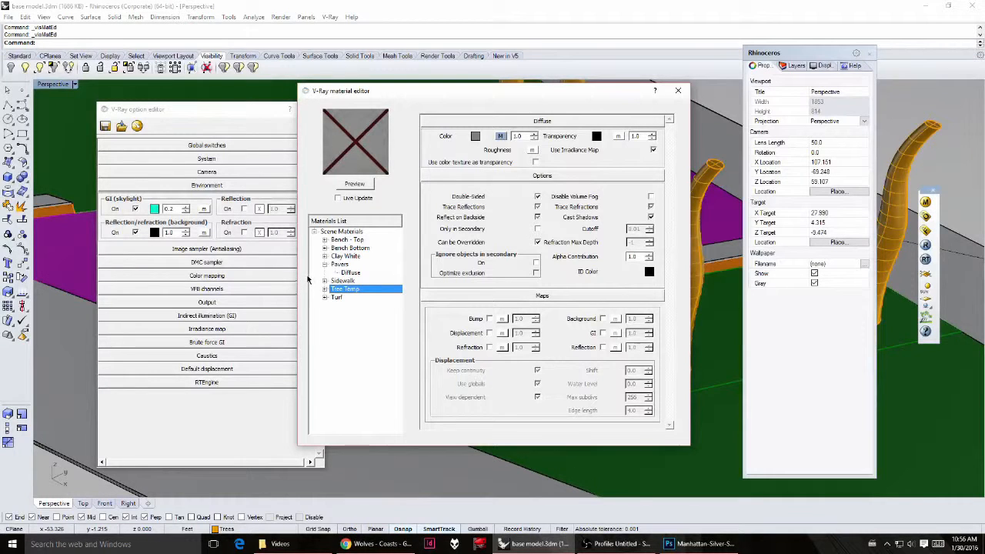
pyautogui.click(365, 187)
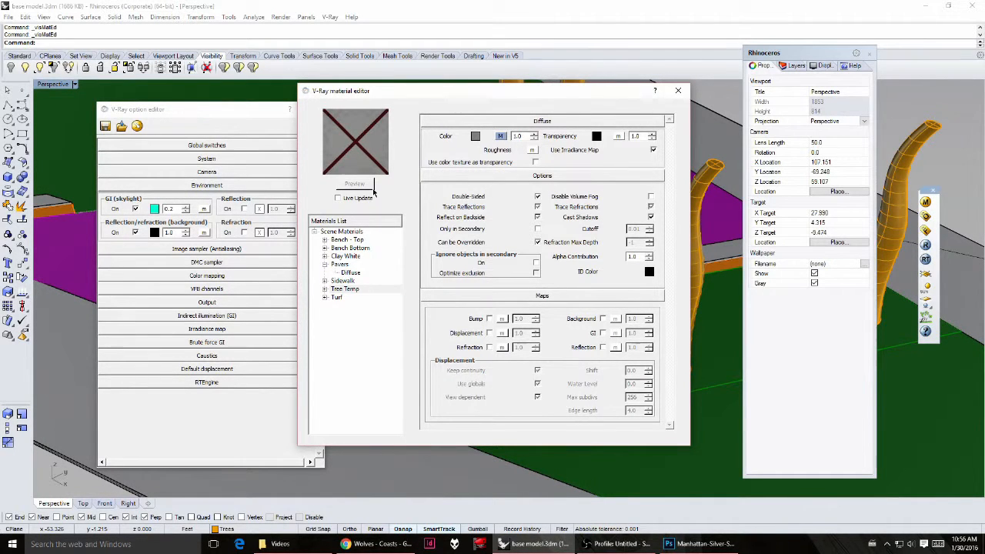
pyautogui.click(678, 91)
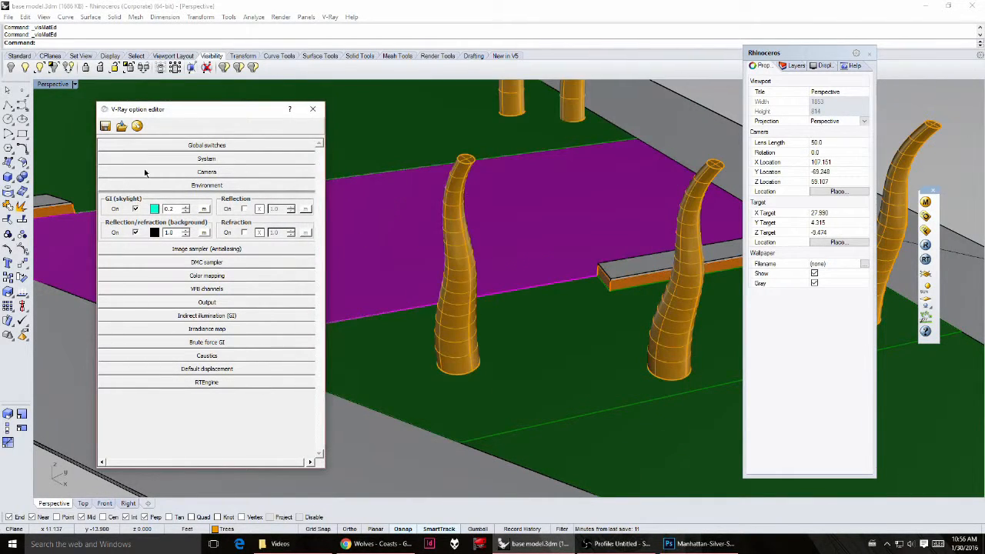
# Step: Close the V-Ray option editor and select the sun's directional light beside the site model
pyautogui.scroll(-7, 416, 323)
pyautogui.scroll(-4, 451, 357)
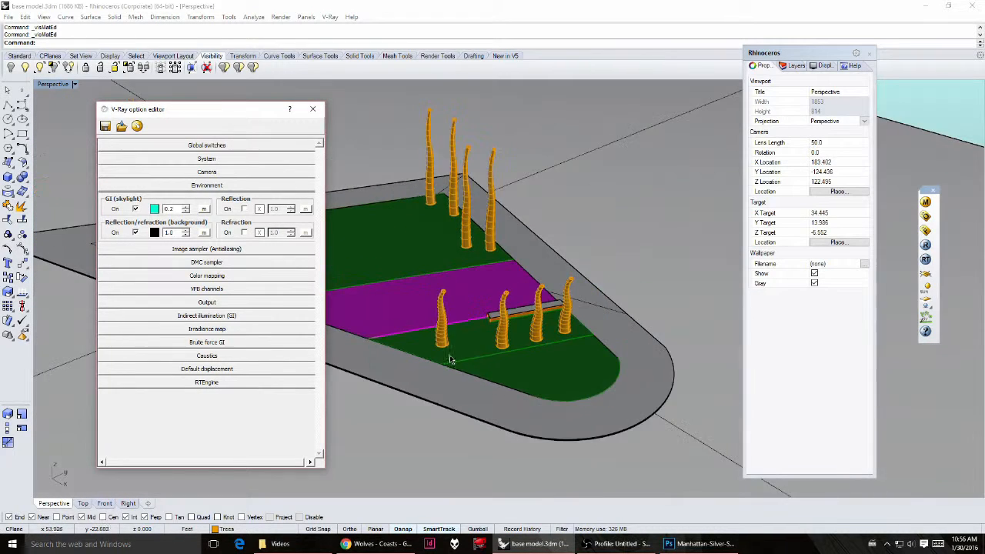
pyautogui.keyDown('shift'); pyautogui.moveTo(451, 357); pyautogui.dragTo(581, 369, button='right'); pyautogui.keyUp('shift')
pyautogui.scroll(-4, 530, 363)
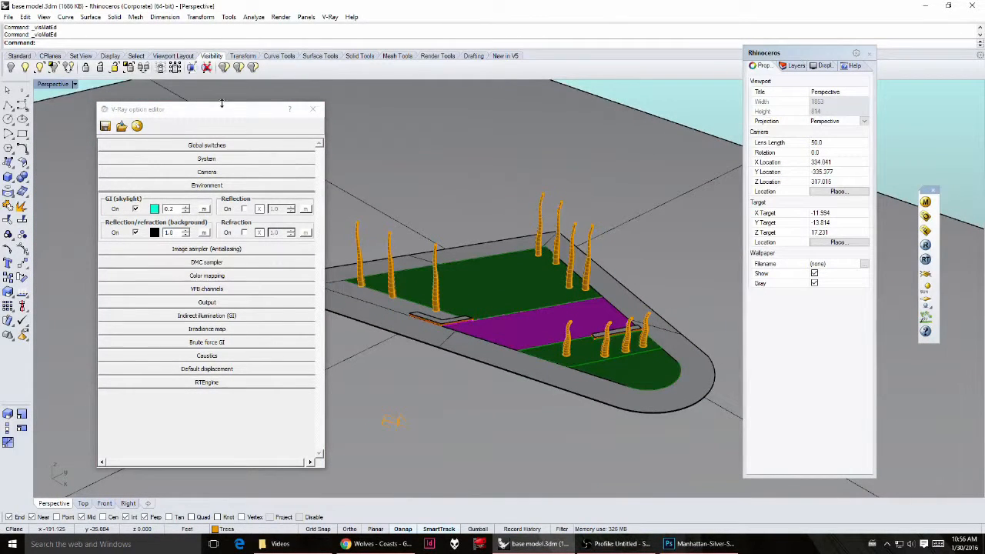
pyautogui.click(314, 110)
pyautogui.click(395, 423)
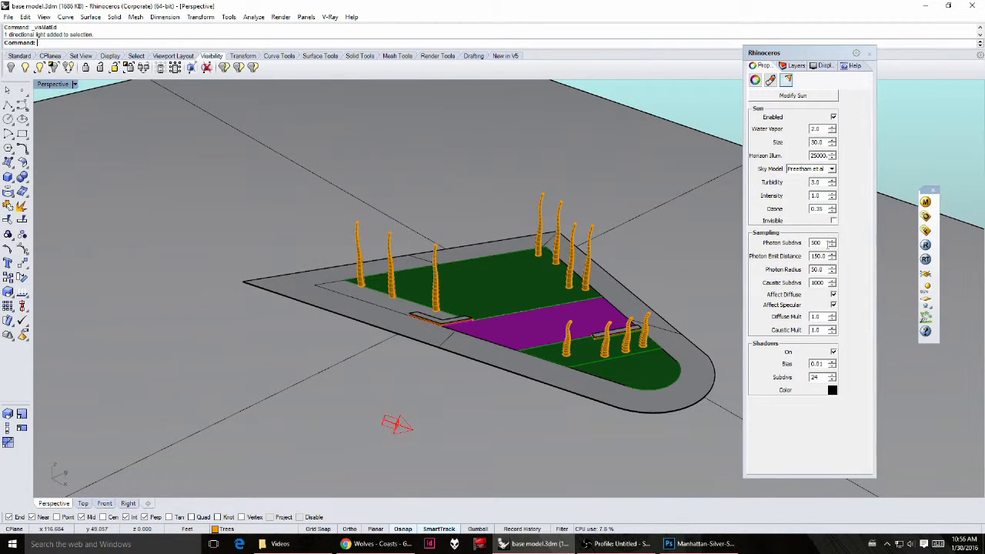
# Step: Modify the V-Ray sun's position manually, turning its azimuth to about 139.8° in the southeast
pyautogui.moveTo(798, 57); pyautogui.dragTo(781, 42)
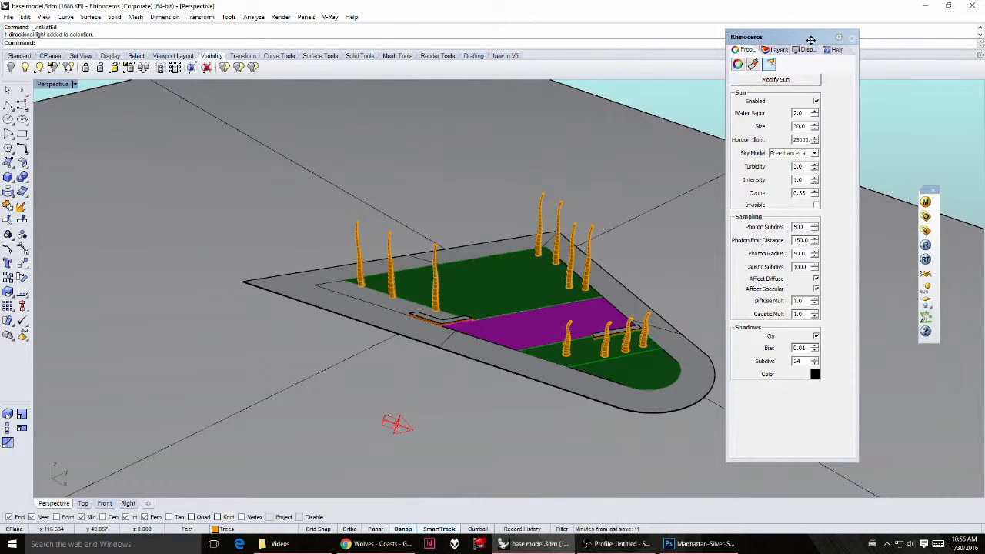
pyautogui.moveTo(813, 39); pyautogui.dragTo(831, 47)
pyautogui.moveTo(548, 237); pyautogui.dragTo(626, 240, button='right')
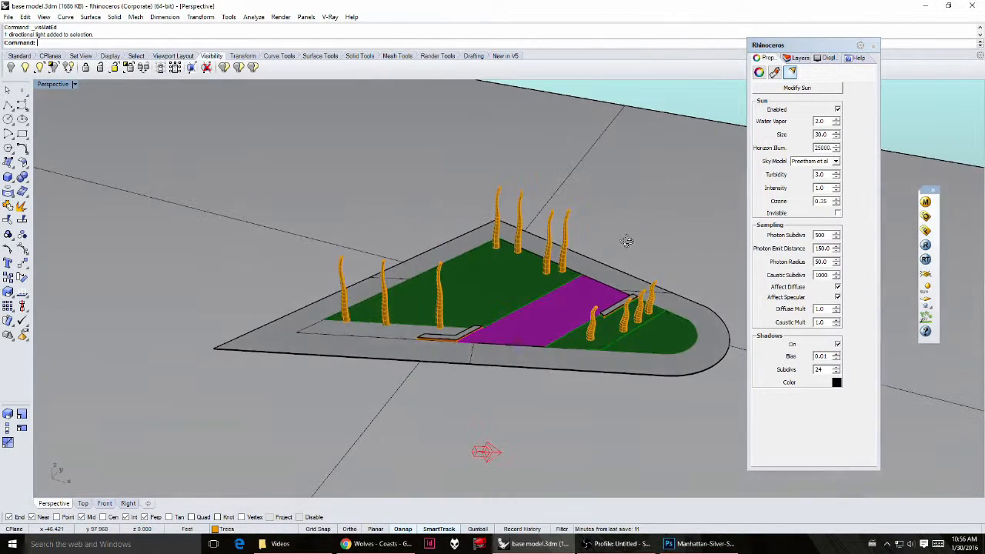
pyautogui.click(804, 87)
pyautogui.click(625, 302)
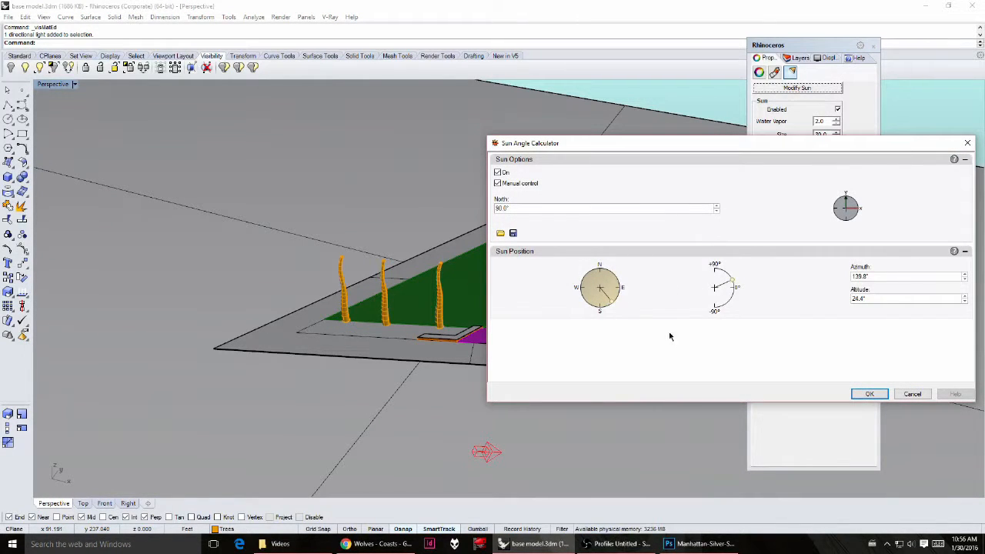
pyautogui.click(867, 394)
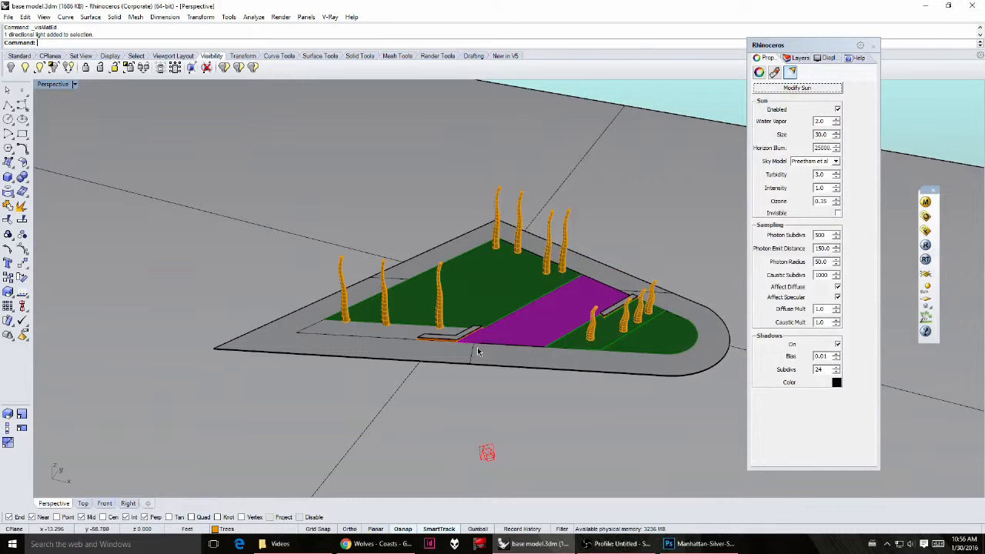
# Step: Open the Named Views manager and move it clear of the site model
pyautogui.moveTo(477, 352); pyautogui.dragTo(501, 374, button='right')
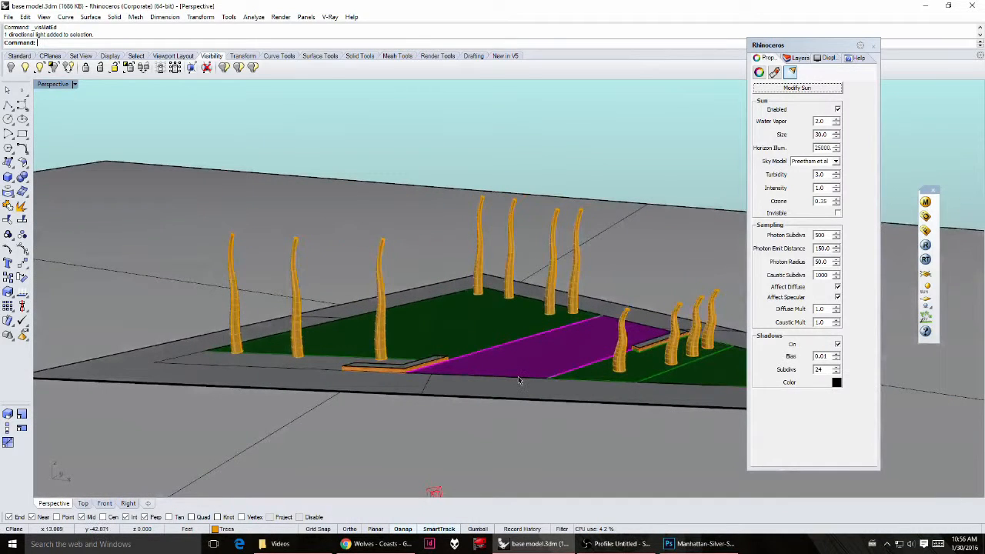
pyautogui.write('Nam')
pyautogui.press('Return')
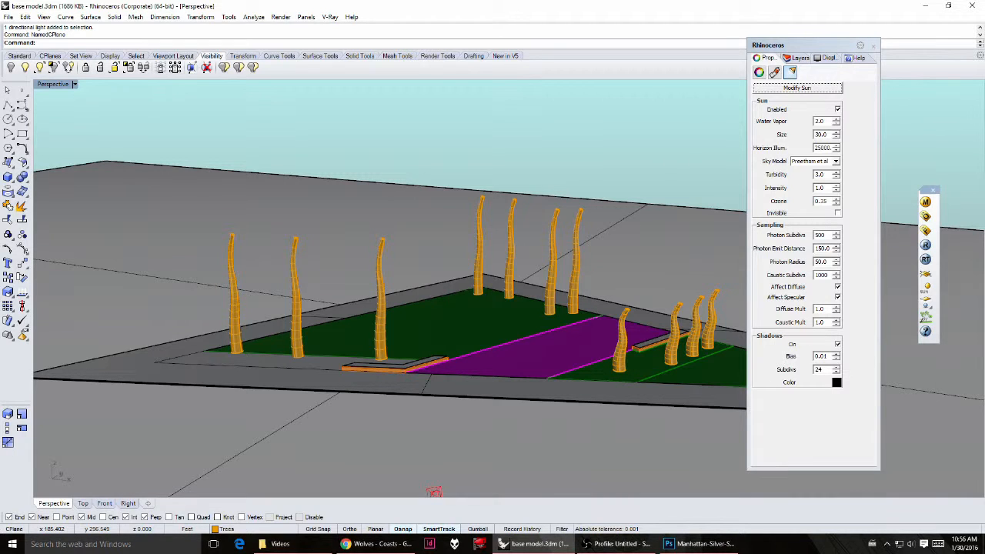
pyautogui.write('NamedV')
pyautogui.press('Return')
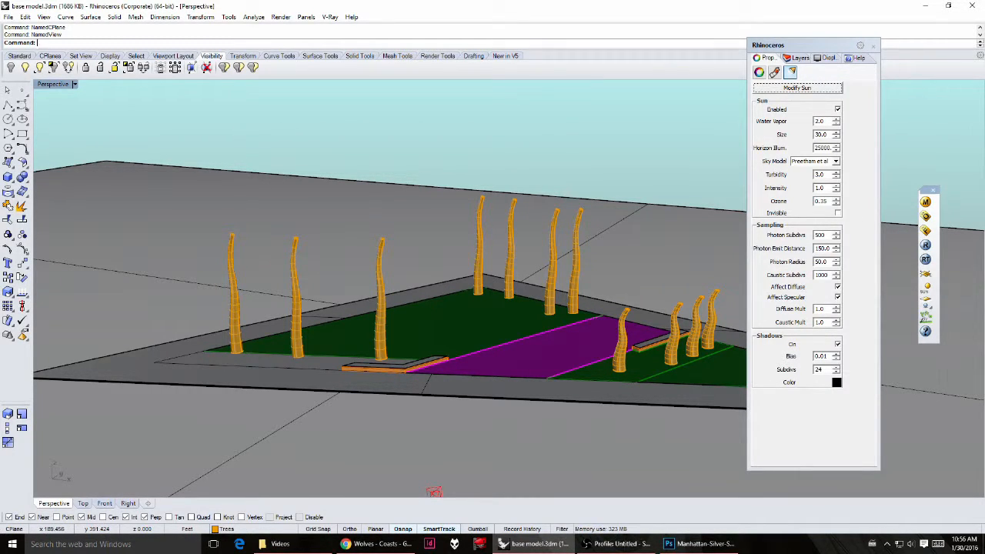
pyautogui.moveTo(374, 67); pyautogui.dragTo(185, 74)
# Step: Frame a low perspective looking across the purple paving and save it as named view 1
pyautogui.moveTo(585, 252); pyautogui.dragTo(480, 360, button='right')
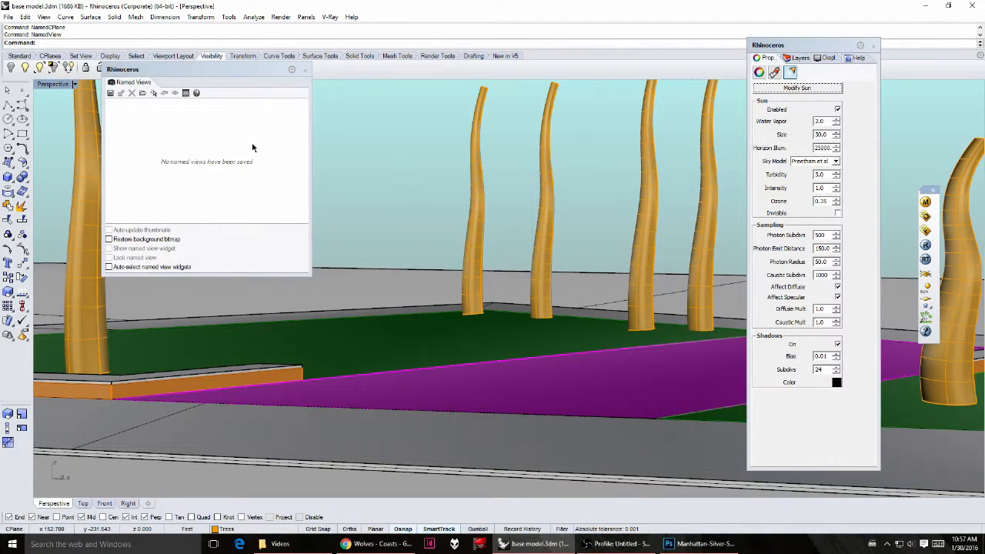
pyautogui.moveTo(176, 70); pyautogui.dragTo(169, 141)
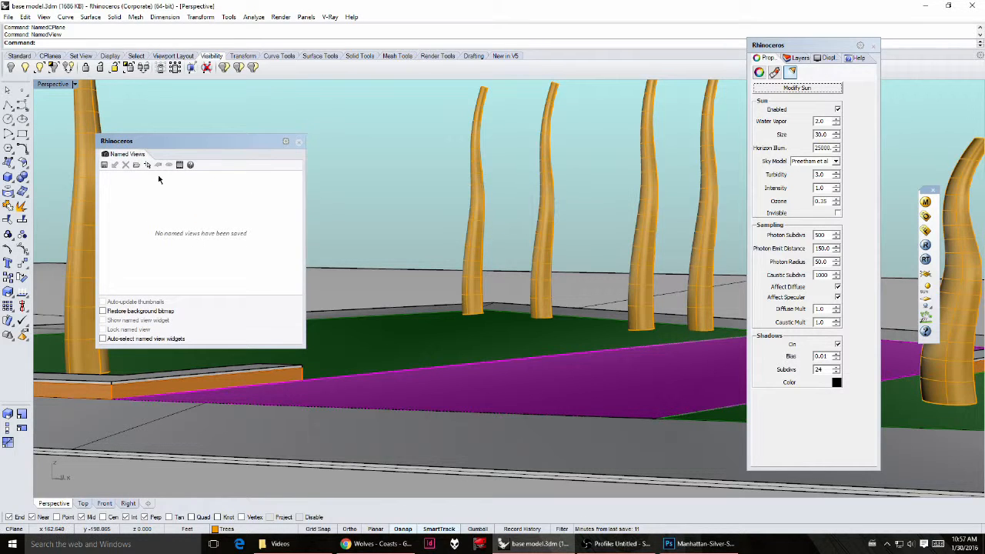
pyautogui.click(105, 164)
pyautogui.write('1')
pyautogui.click(497, 288)
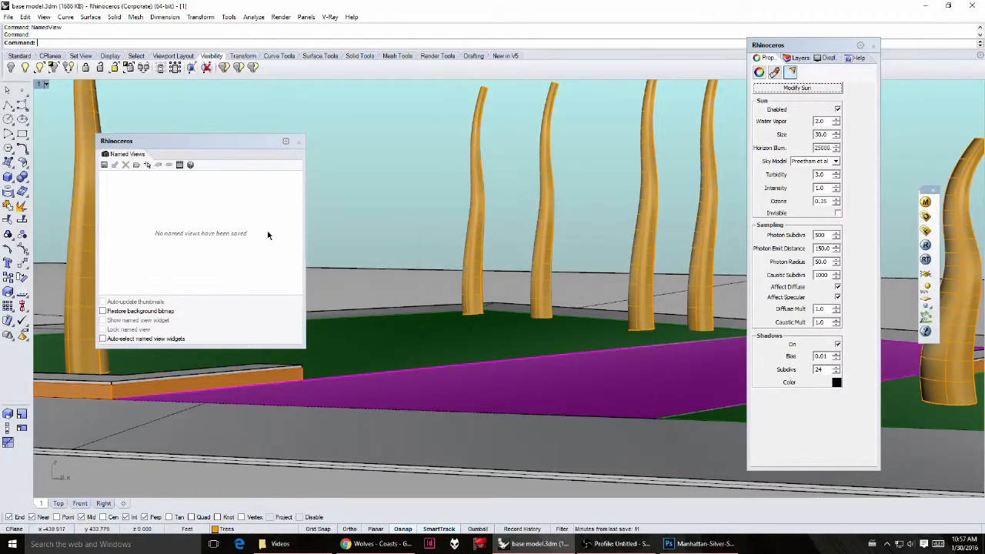
# Step: Display the saved named views as thumbnails and clear the view selection
pyautogui.rightClick(152, 204)
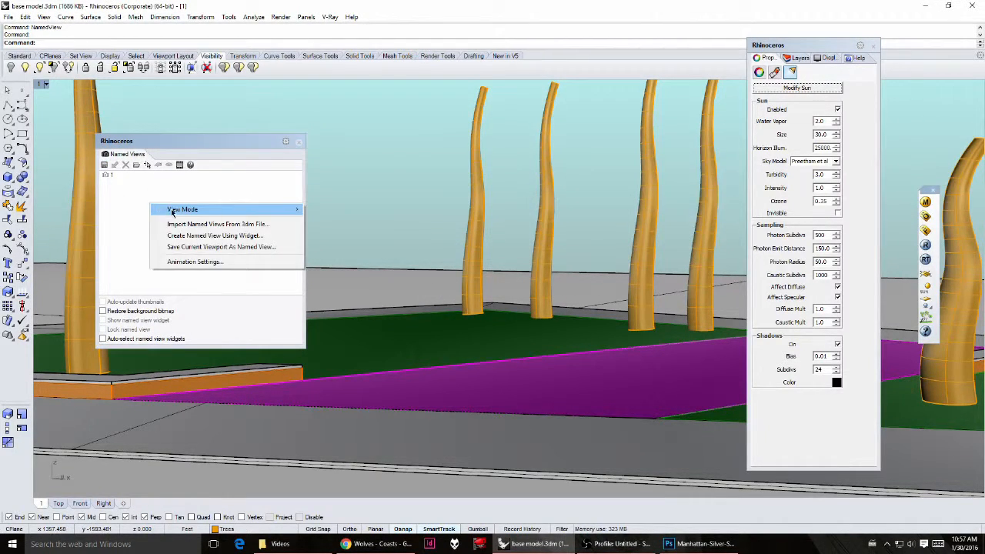
pyautogui.moveTo(170, 210)
pyautogui.click(114, 221)
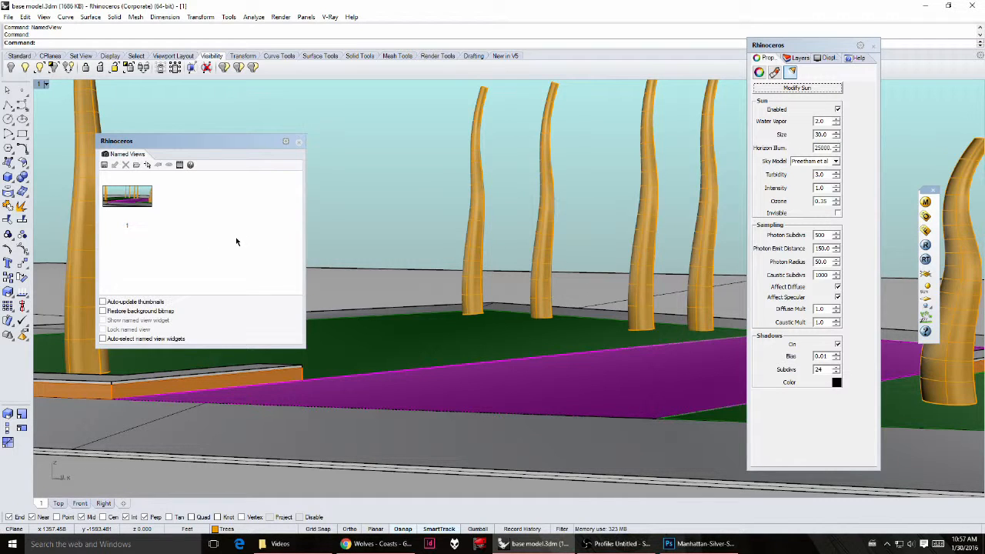
pyautogui.rightClick(178, 226)
pyautogui.click(200, 207)
pyautogui.click(142, 197)
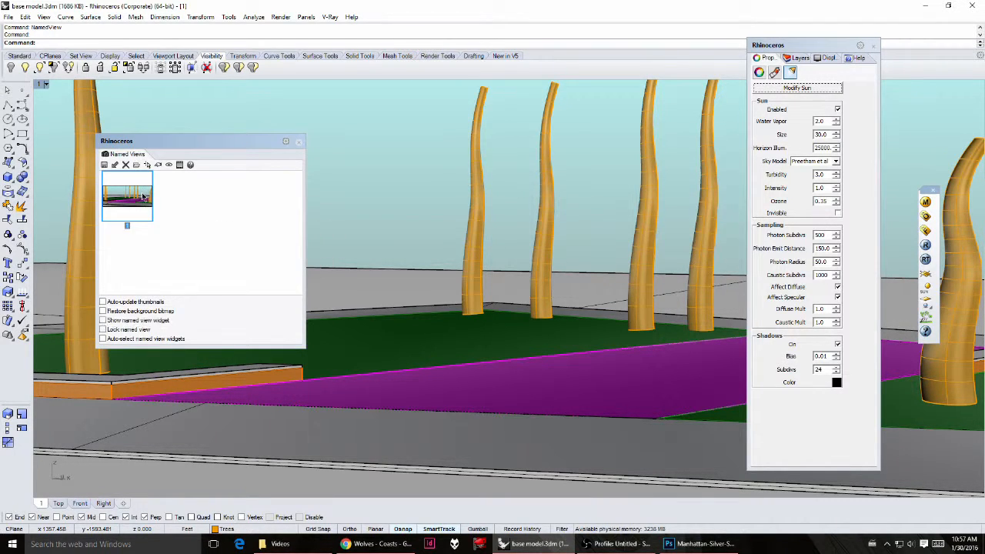
pyautogui.click(204, 201)
pyautogui.click(475, 197)
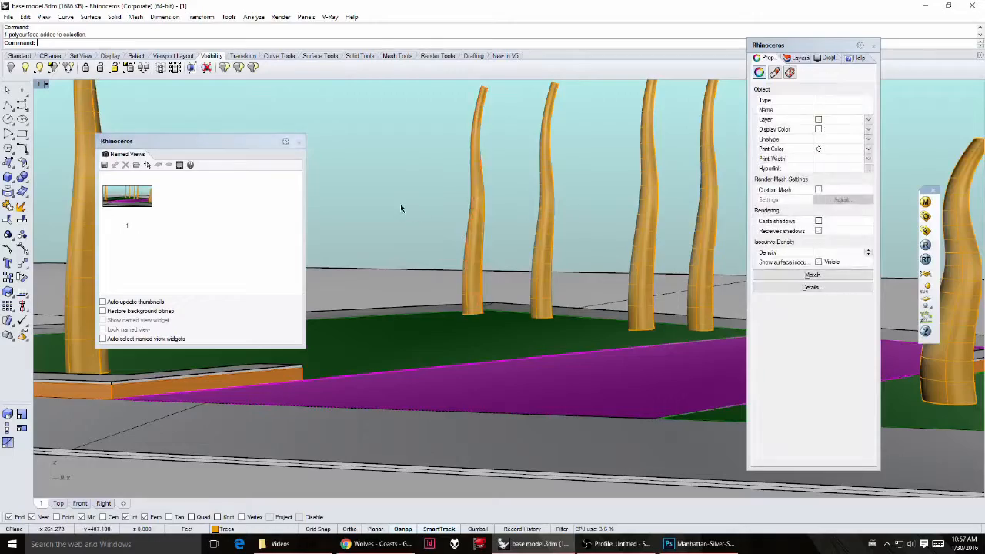
# Step: Frame a raised perspective of the site from its rounded end and save it as named view 2
pyautogui.moveTo(593, 265); pyautogui.dragTo(552, 334, button='right')
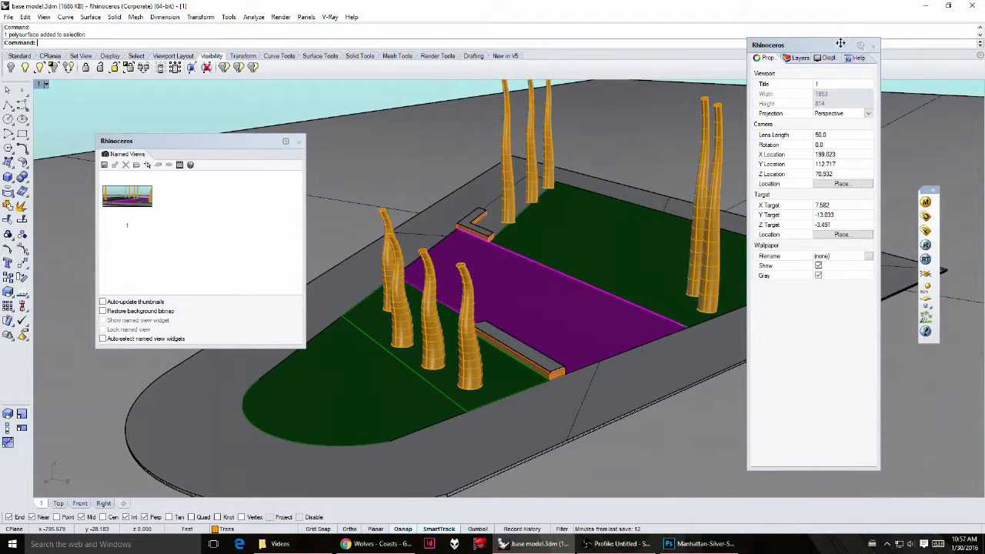
pyautogui.moveTo(841, 43); pyautogui.dragTo(984, 46)
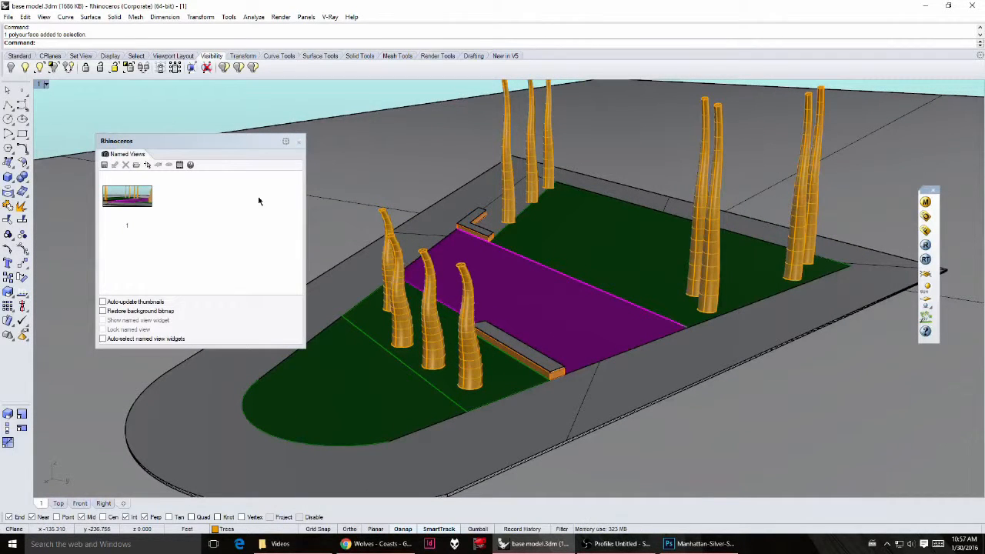
pyautogui.click(105, 165)
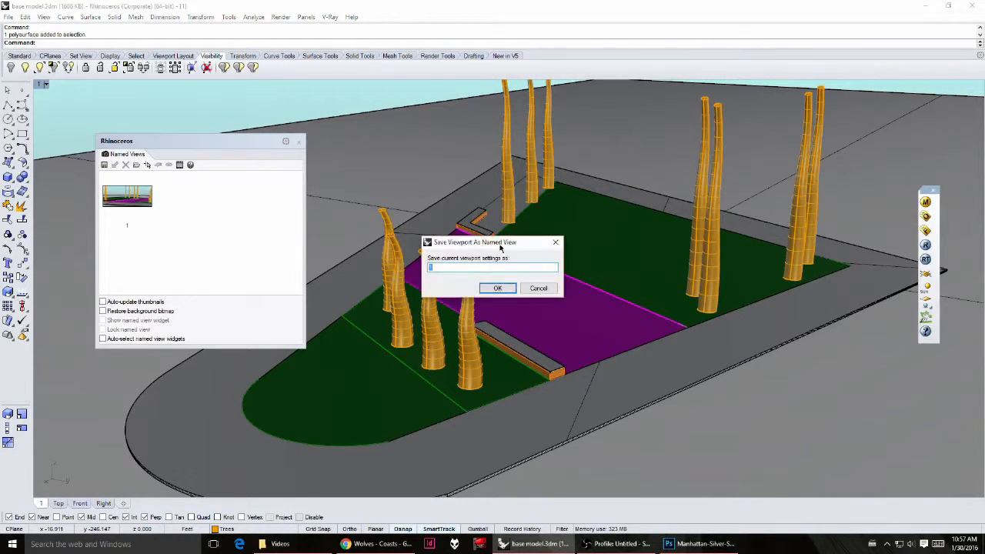
pyautogui.click(502, 287)
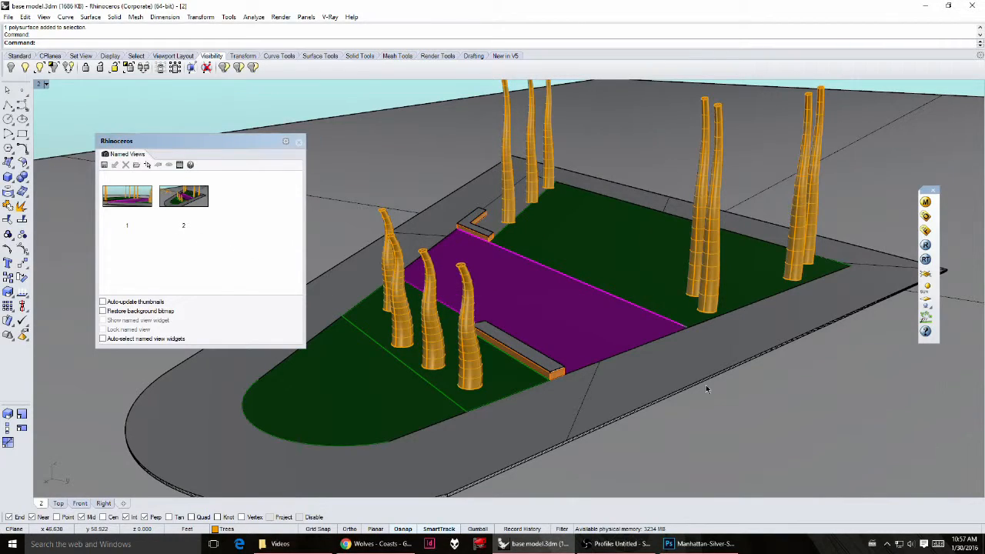
# Step: Save a low perspective from the site's pointed end as named view 3, and restore views 2 and 1
pyautogui.moveTo(708, 389); pyautogui.dragTo(511, 336, button='right')
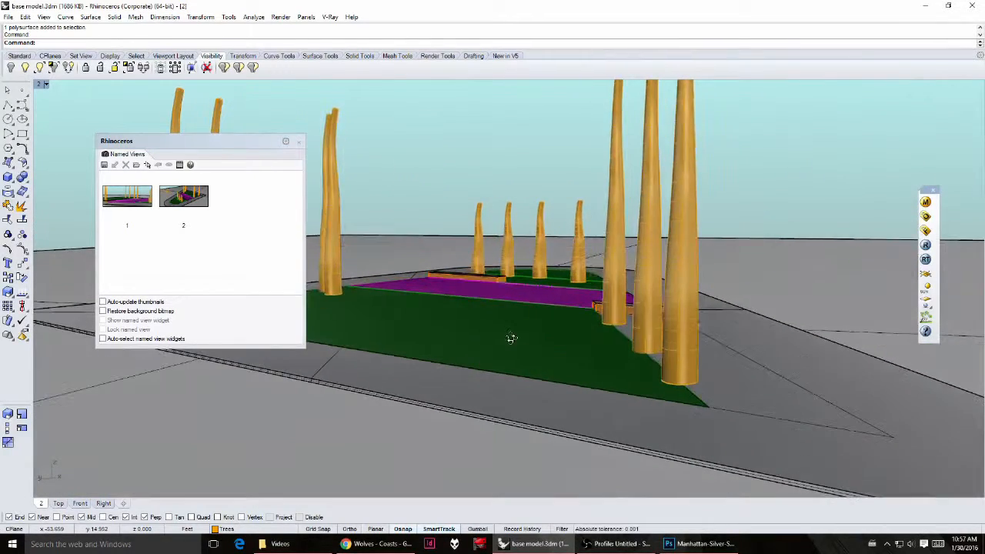
pyautogui.moveTo(616, 351); pyautogui.dragTo(574, 367, button='right')
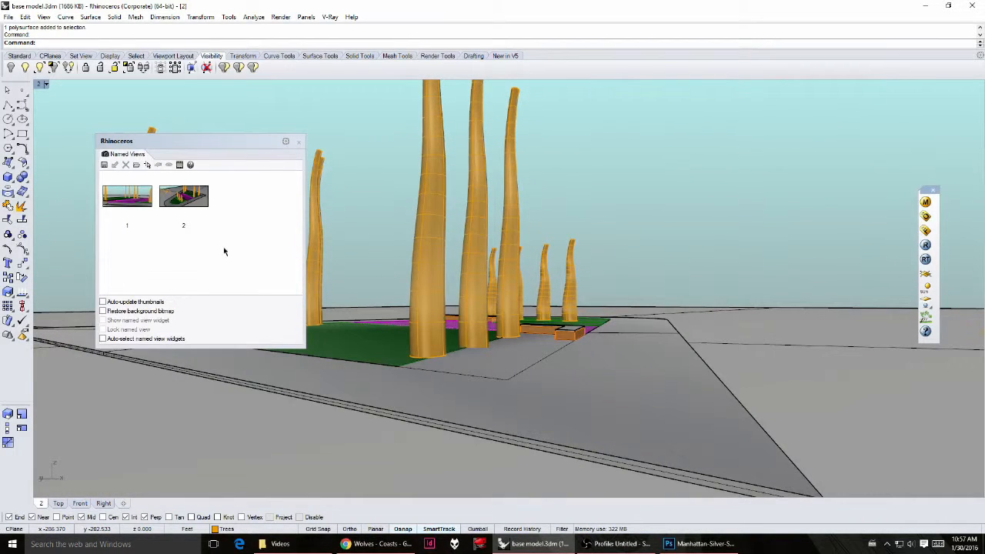
pyautogui.click(105, 165)
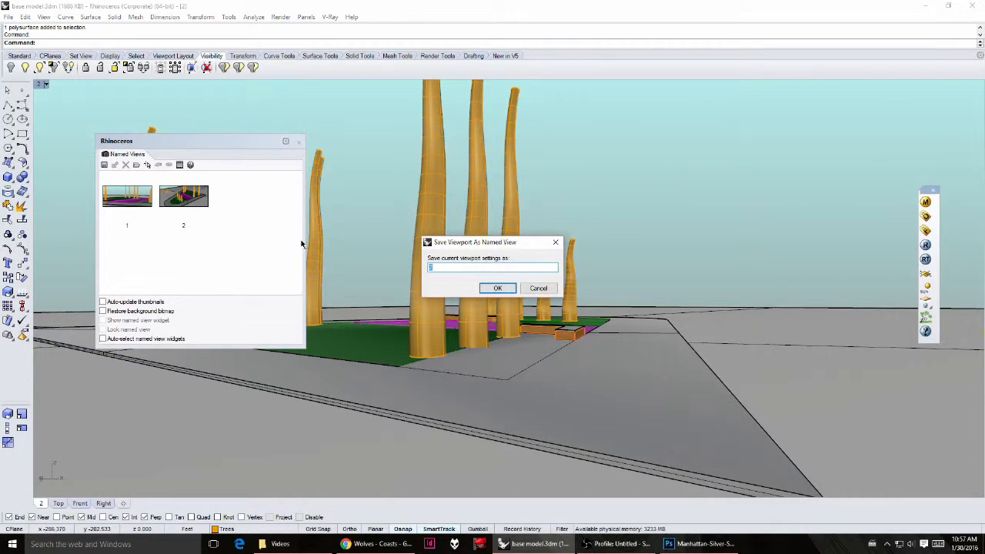
pyautogui.click(497, 288)
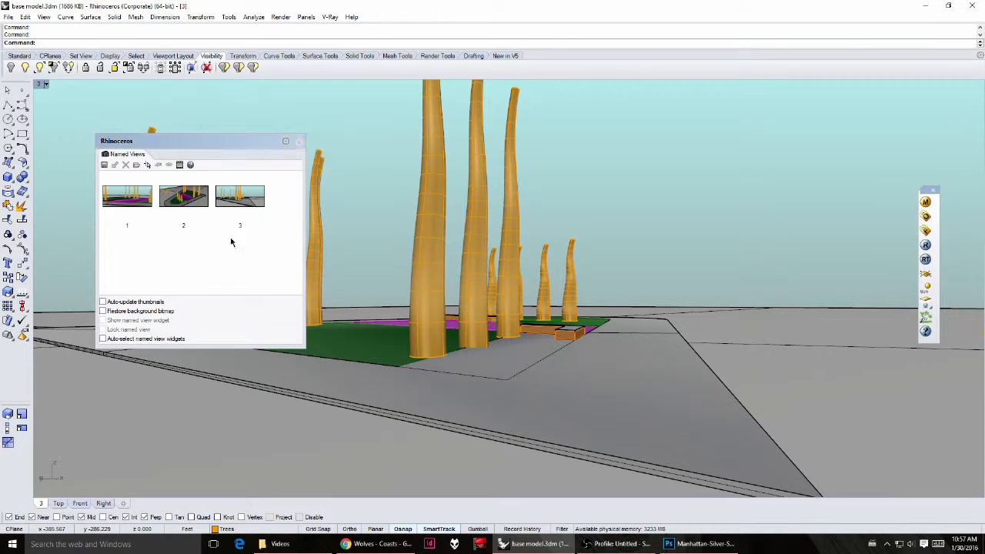
pyautogui.doubleClick(178, 197)
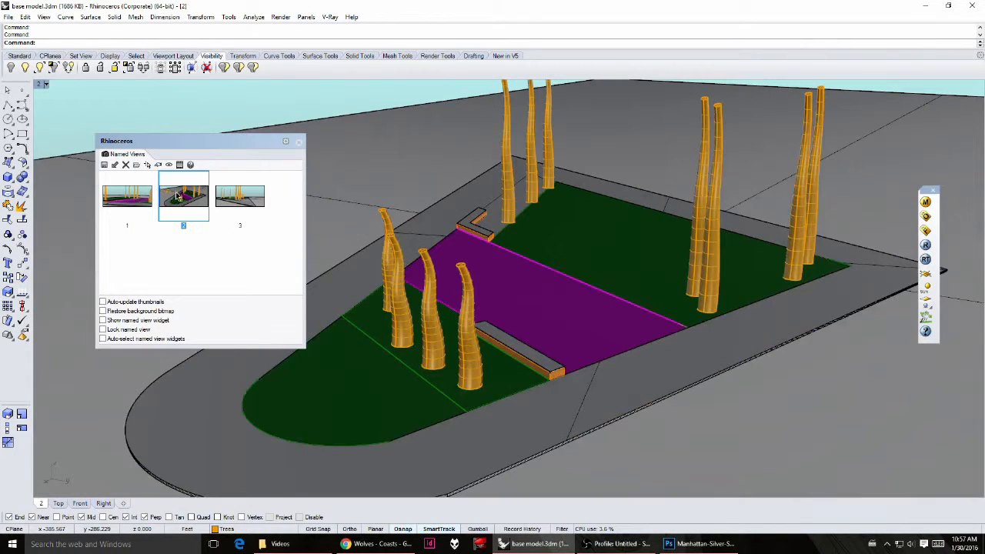
pyautogui.doubleClick(131, 200)
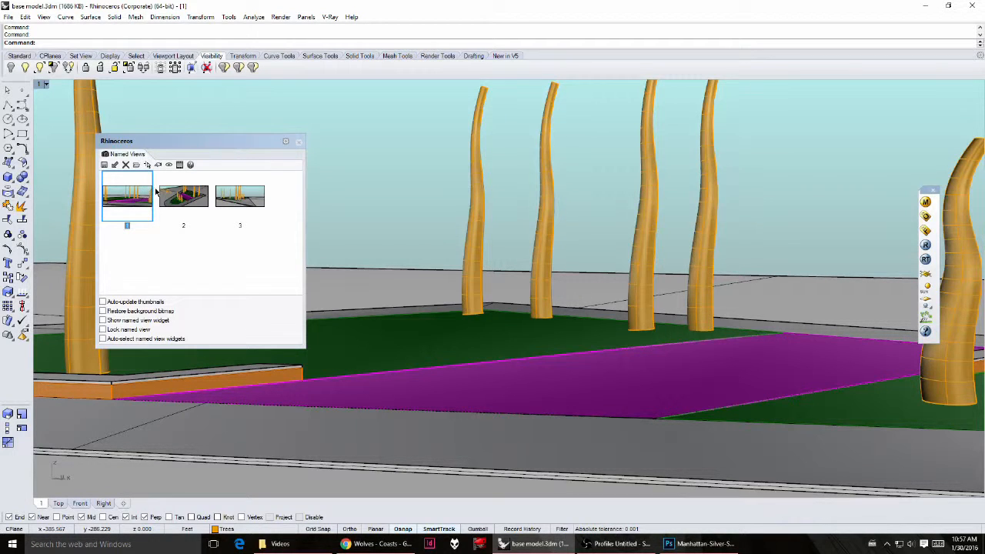
# Step: Scale down the tree nearest the far edge of the purple paving, using its base as the origin
pyautogui.moveTo(523, 292); pyautogui.dragTo(420, 281, button='right')
pyautogui.scroll(-5, 447, 312)
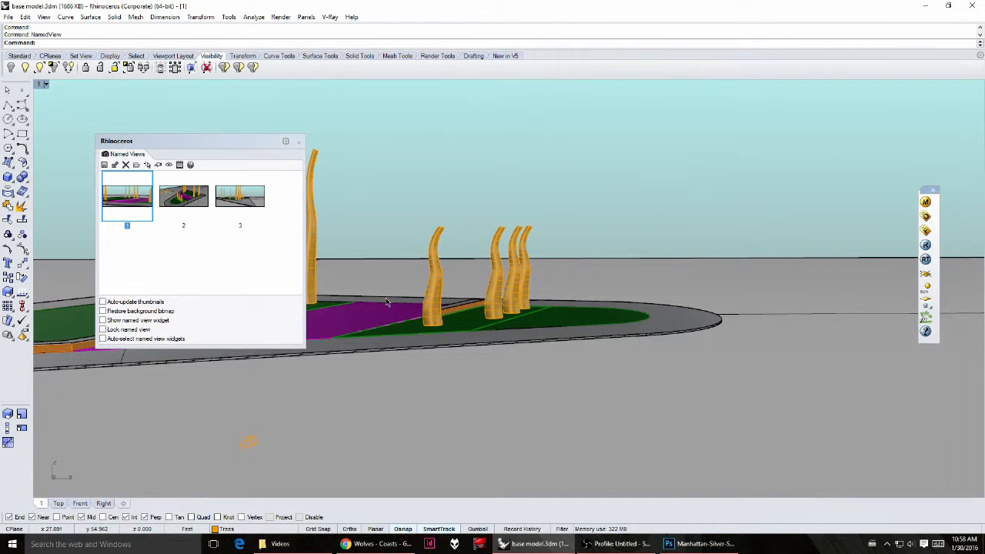
pyautogui.scroll(5, 387, 301)
pyautogui.keyDown('shift'); pyautogui.moveTo(548, 326); pyautogui.dragTo(519, 312, button='right'); pyautogui.keyUp('shift')
pyautogui.click(411, 309)
pyautogui.click(8, 427)
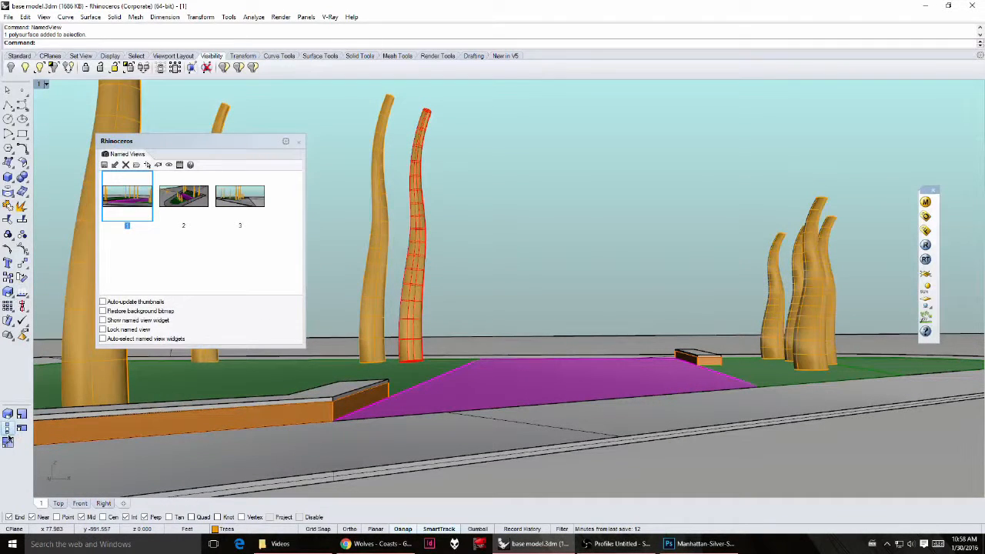
pyautogui.click(413, 359)
pyautogui.click(408, 148)
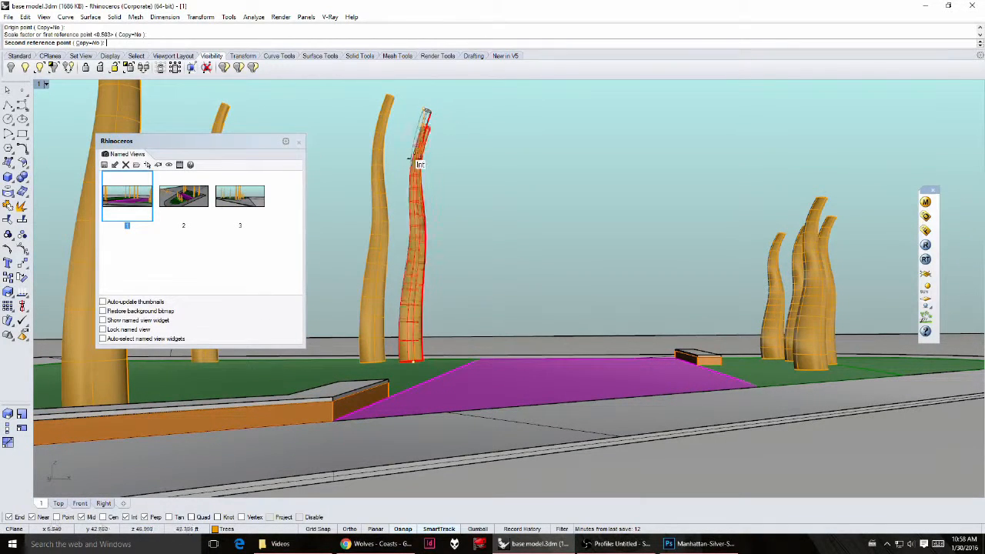
pyautogui.click(453, 203)
pyautogui.press('Escape')
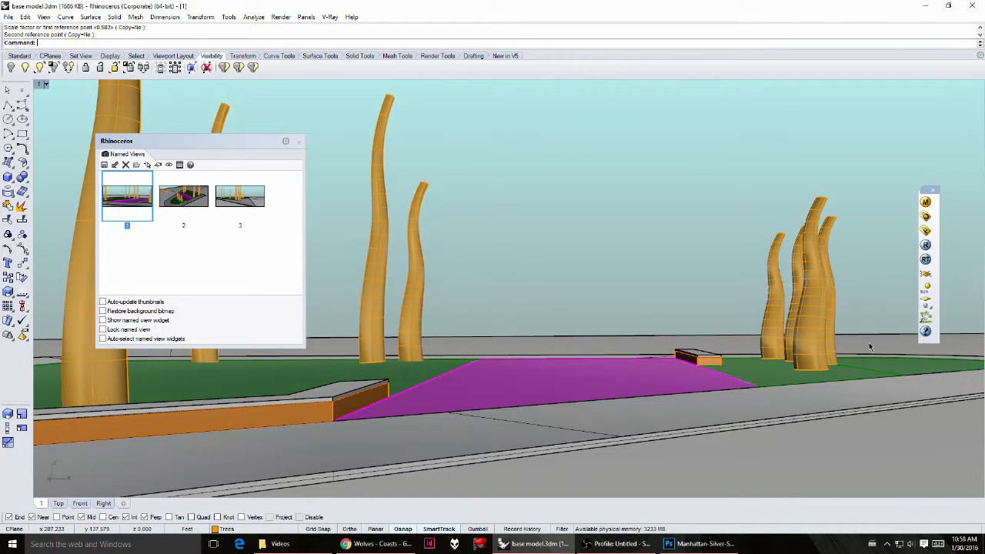
# Step: Save the current eye-level perspective, with the bench in the foreground and the shortened tree, as named view 4
pyautogui.click(816, 337)
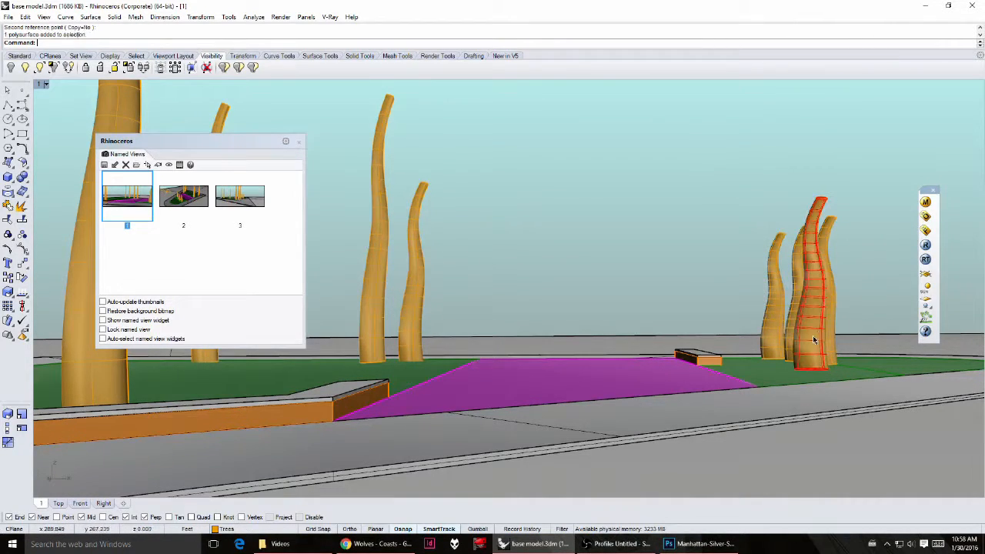
pyautogui.press('Escape')
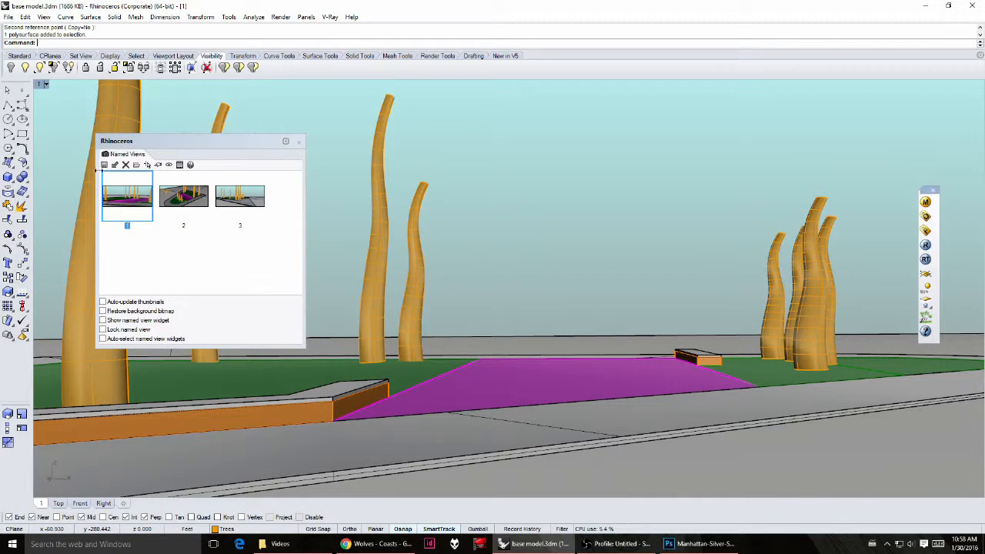
pyautogui.click(105, 165)
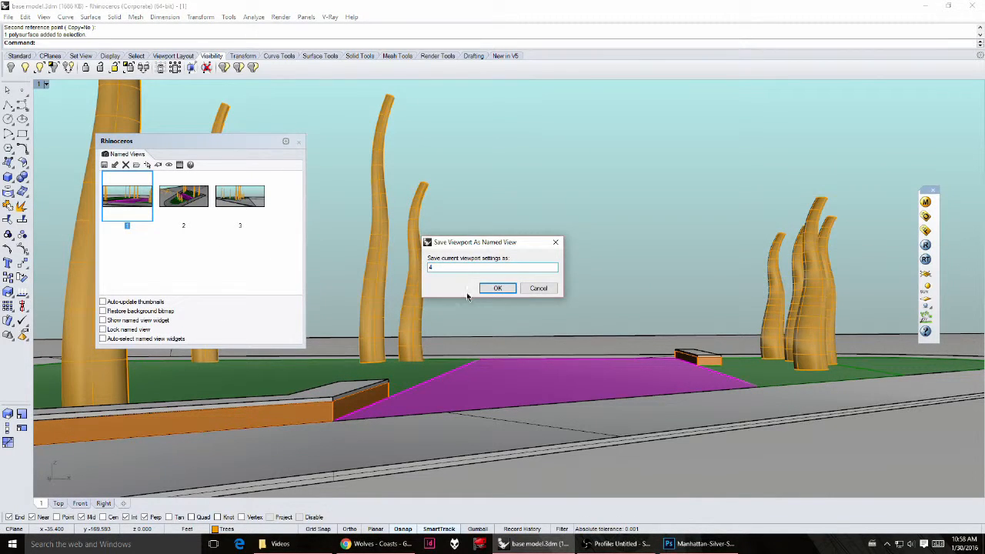
pyautogui.click(493, 288)
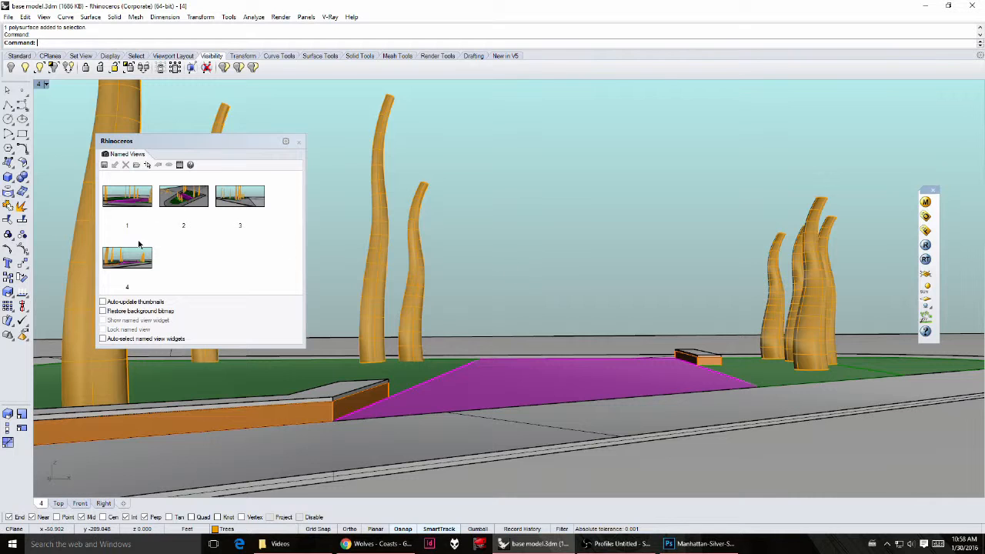
# Step: Compare the scene from saved views 3, 2, 1 and 4, and move the Named Views manager aside
pyautogui.doubleClick(223, 202)
pyautogui.doubleClick(183, 198)
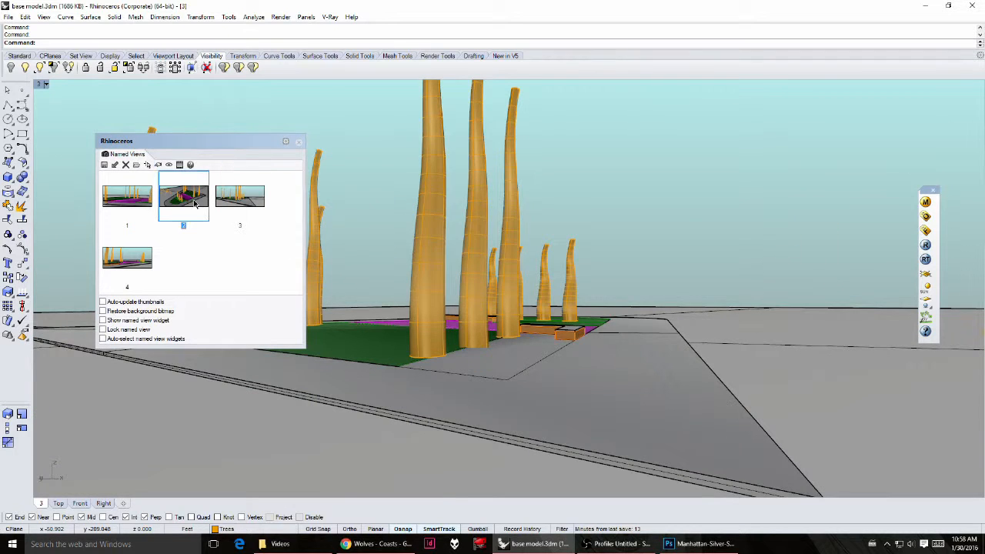
pyautogui.doubleClick(128, 202)
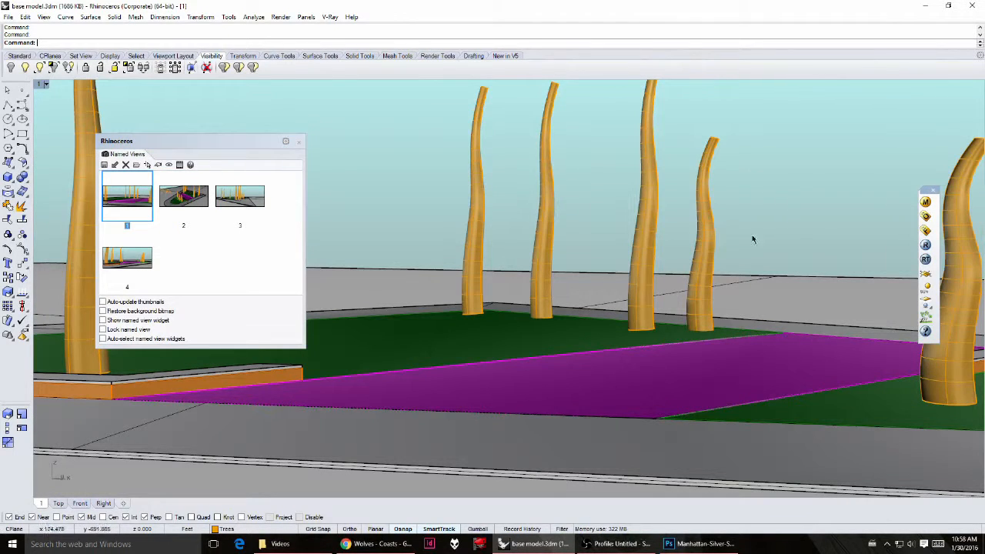
pyautogui.click(104, 260)
pyautogui.doubleClick(132, 270)
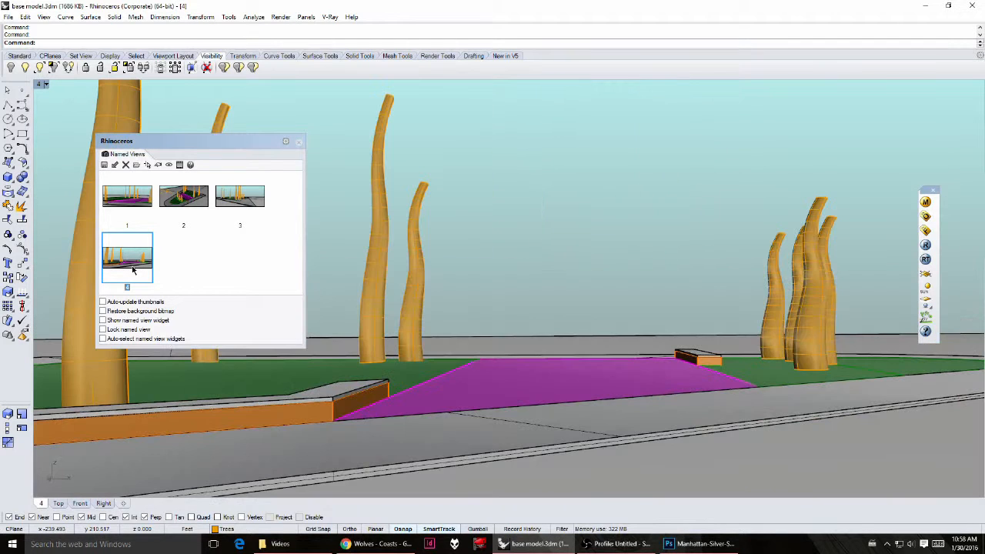
pyautogui.moveTo(195, 142); pyautogui.dragTo(853, 237)
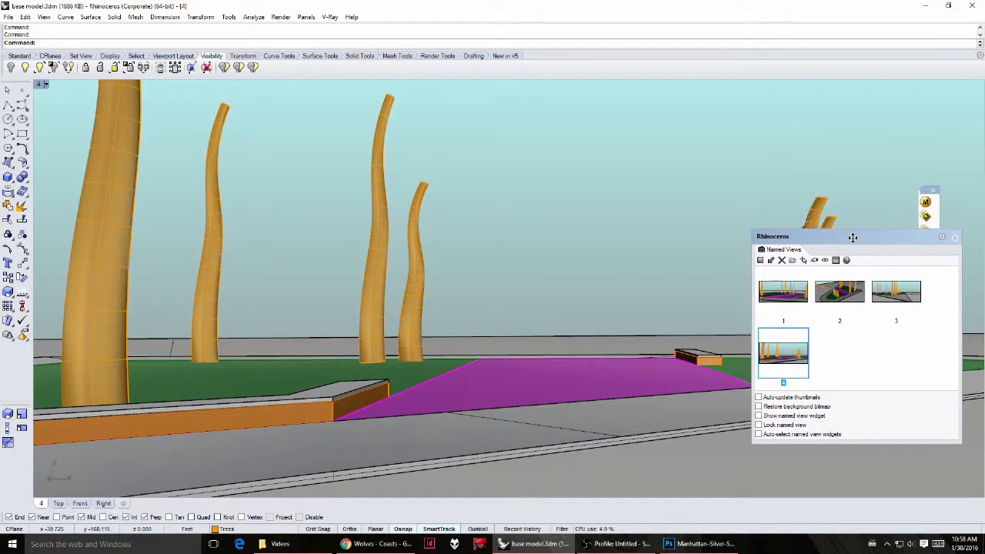
# Step: Look down on the site and create a new layer named Walls
pyautogui.moveTo(642, 223); pyautogui.dragTo(453, 282, button='right')
pyautogui.scroll(-4, 454, 282)
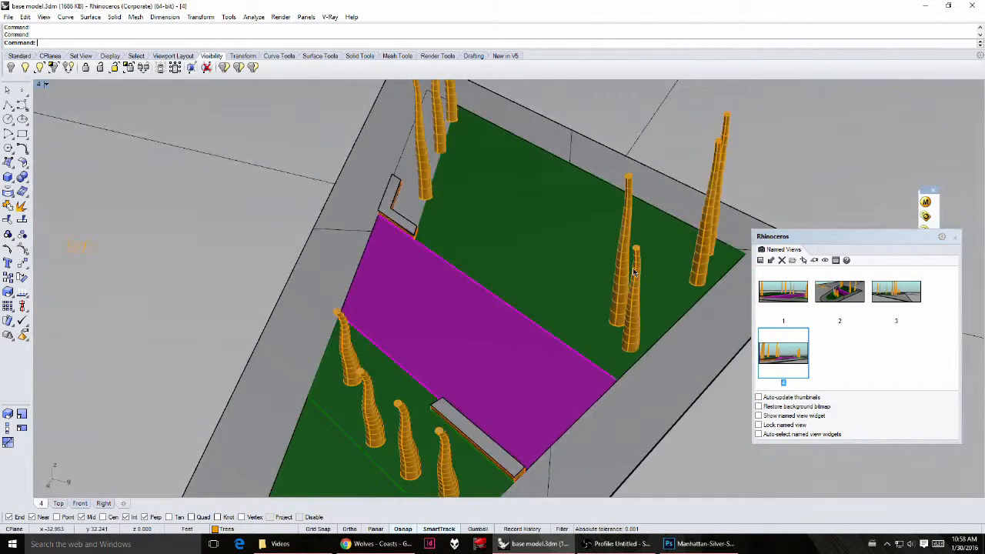
pyautogui.keyDown('shift'); pyautogui.moveTo(723, 254); pyautogui.dragTo(631, 214, button='right'); pyautogui.keyUp('shift')
pyautogui.moveTo(630, 51); pyautogui.dragTo(714, 80)
pyautogui.click(704, 90)
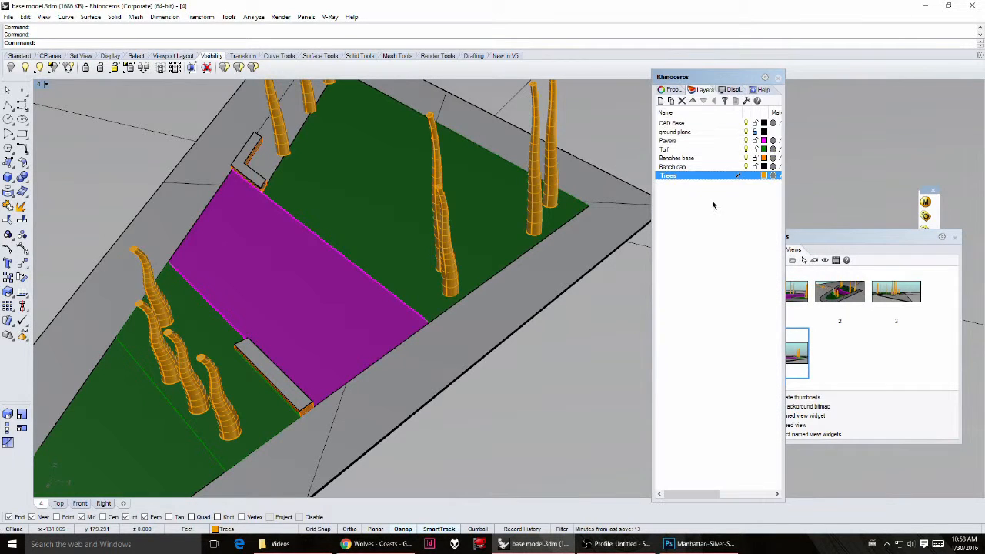
pyautogui.click(659, 101)
pyautogui.write('Walls')
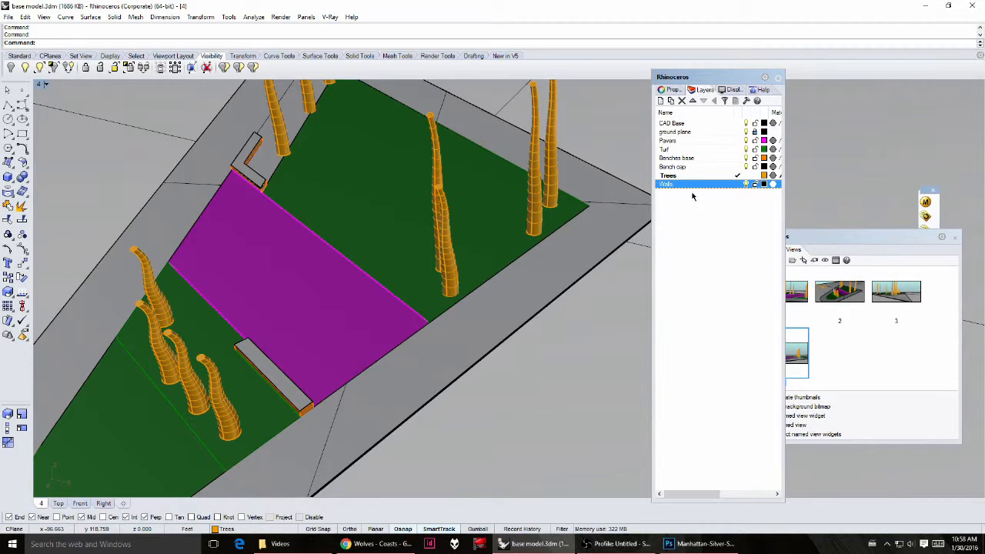
# Step: Make Walls the current layer and set its colour to the light brown with RGB 244, 164, 96
pyautogui.press('Return')
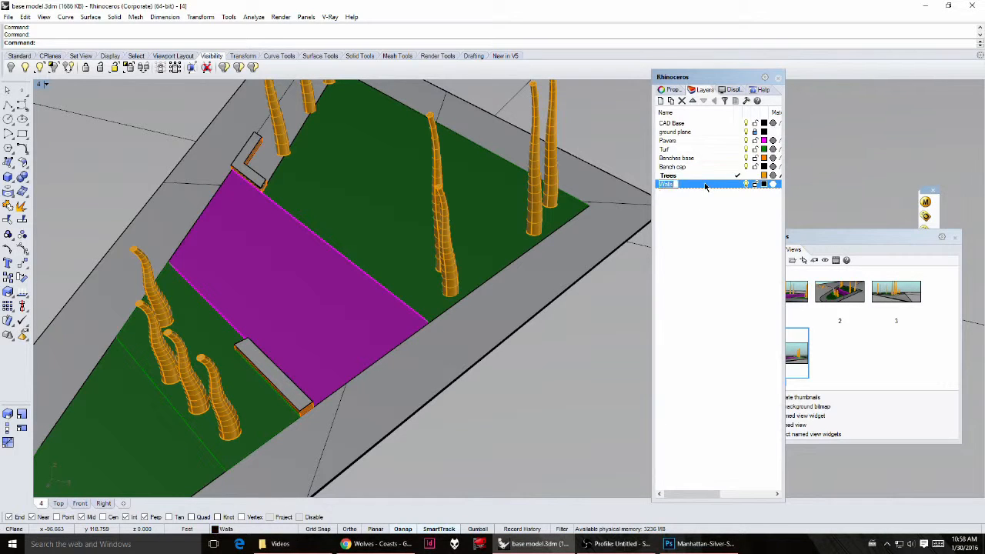
pyautogui.click(737, 185)
pyautogui.click(763, 185)
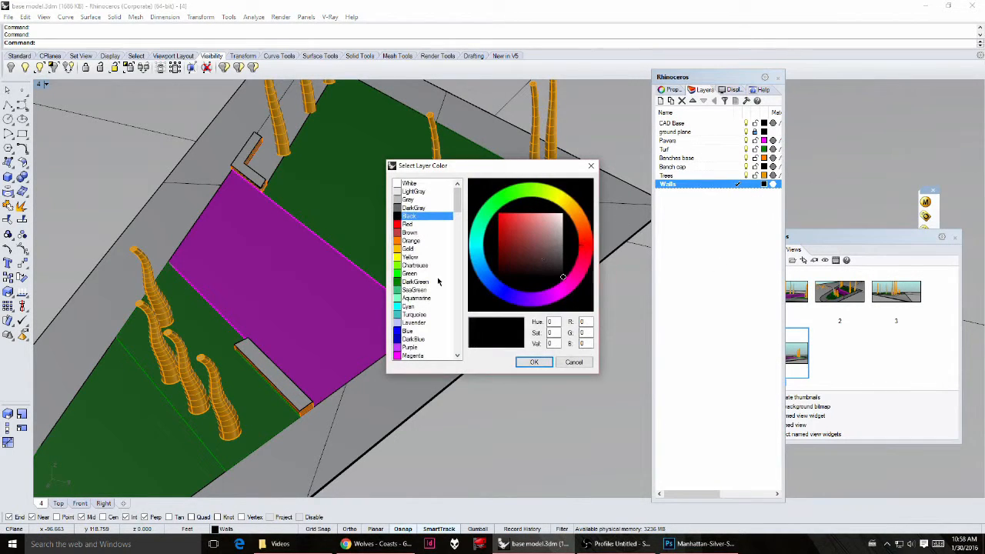
pyautogui.moveTo(459, 206); pyautogui.dragTo(459, 297)
pyautogui.click(422, 249)
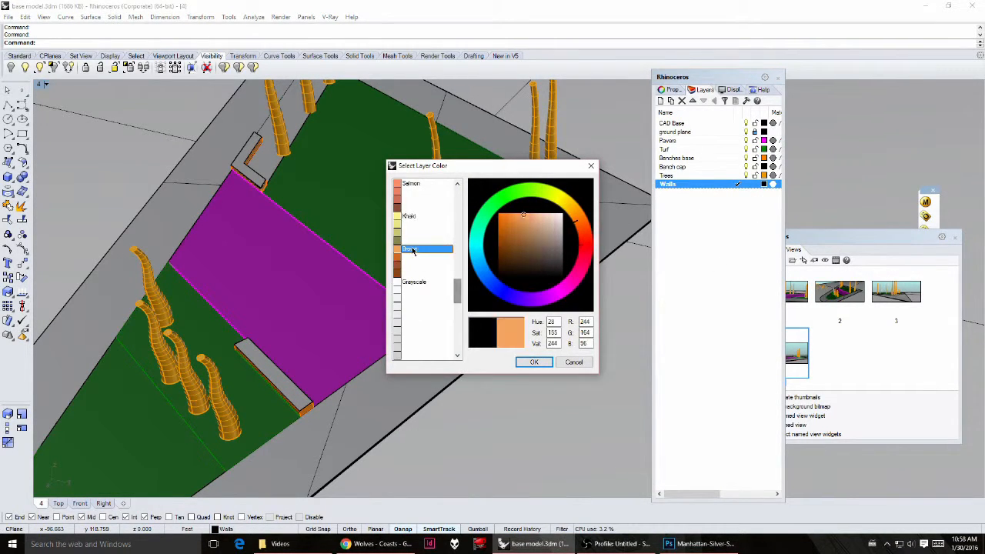
pyautogui.click(534, 362)
# Step: Draw a straight polyline along the turf's outer edge, from its far corner to the corner of the purple paving
pyautogui.scroll(5, 528, 255)
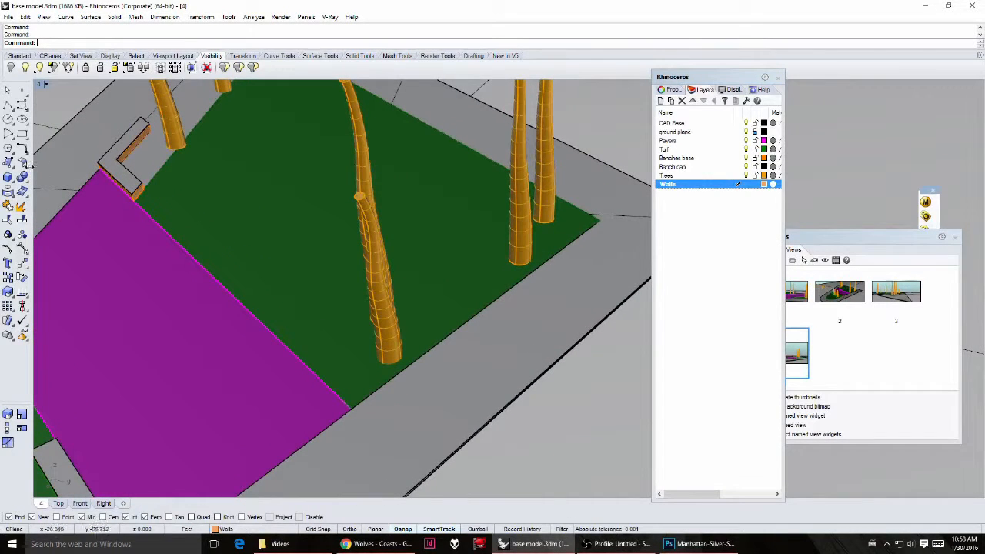
pyautogui.click(8, 105)
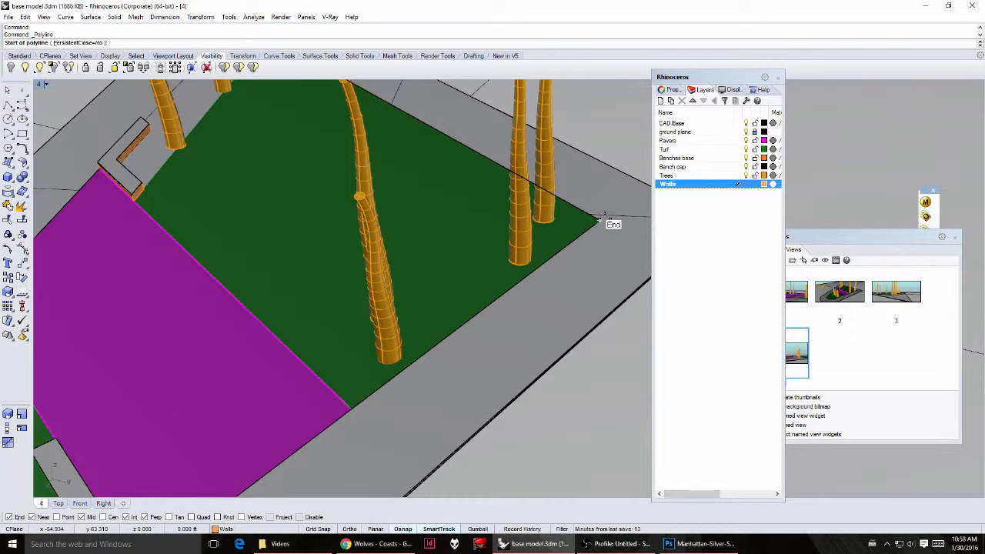
pyautogui.click(598, 220)
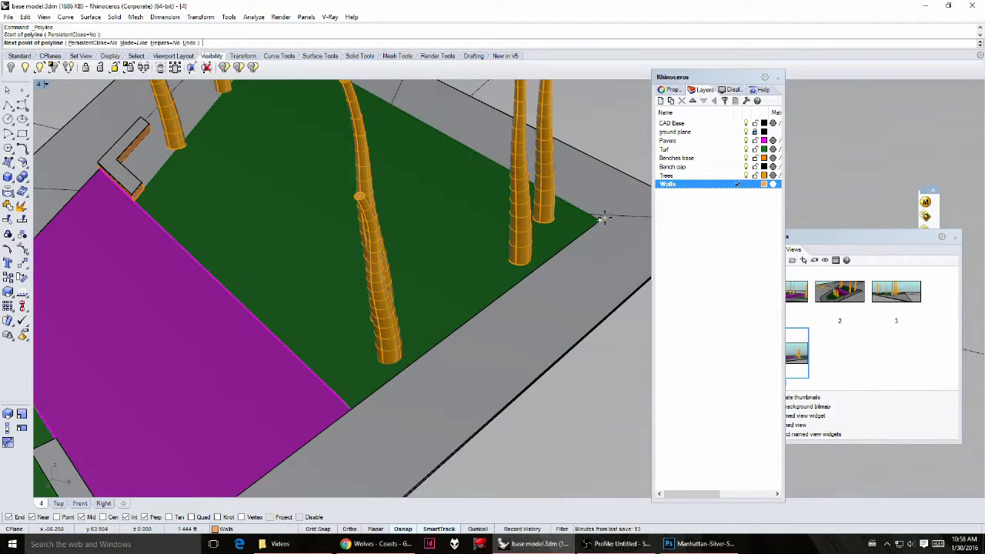
pyautogui.click(348, 408)
pyautogui.press('Return')
# Step: Offset the new Walls line 2 feet inward onto the turf and start the Line command
pyautogui.click(389, 384)
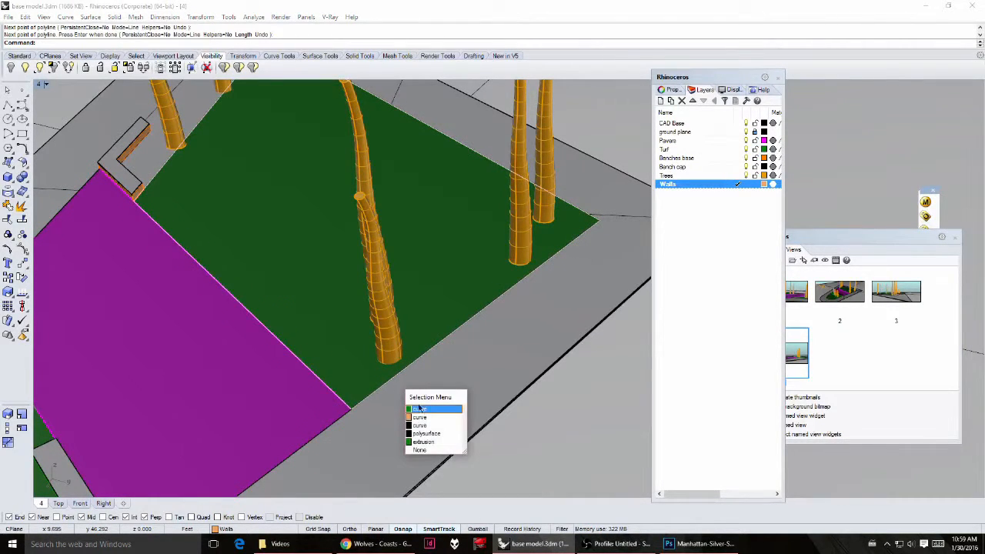
pyautogui.click(420, 418)
pyautogui.write('offset')
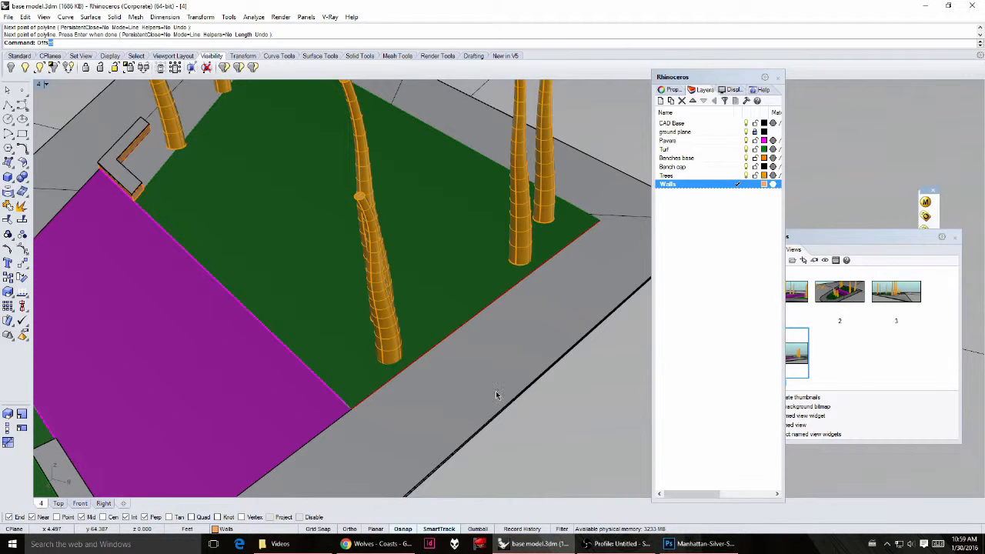
pyautogui.press('Return')
pyautogui.write('2')
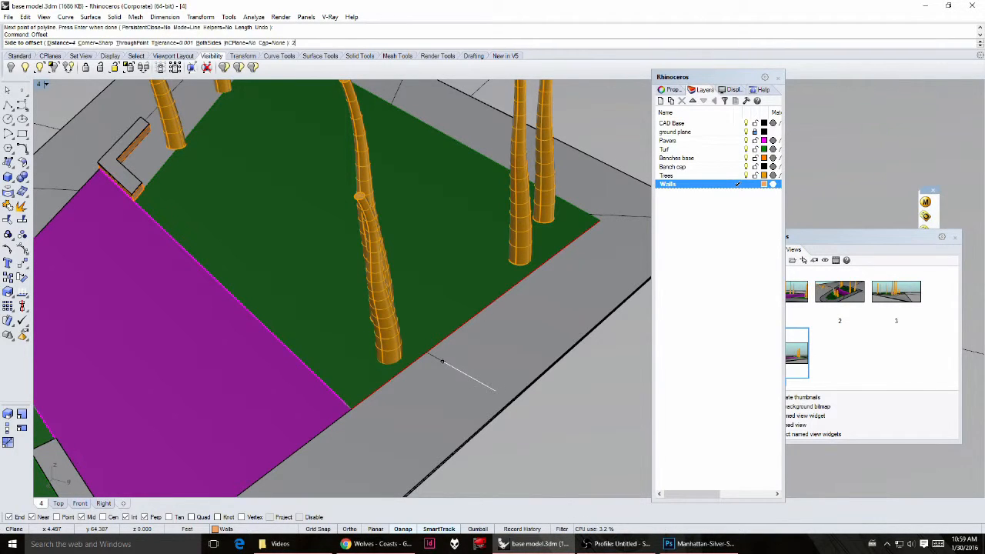
pyautogui.press('Return')
pyautogui.click(442, 318)
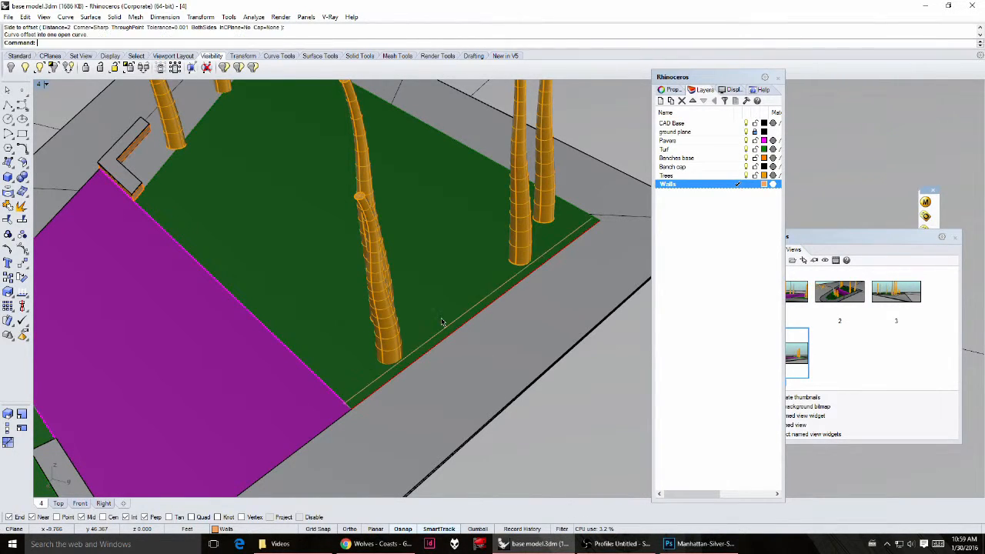
pyautogui.write('line')
pyautogui.press('Return')
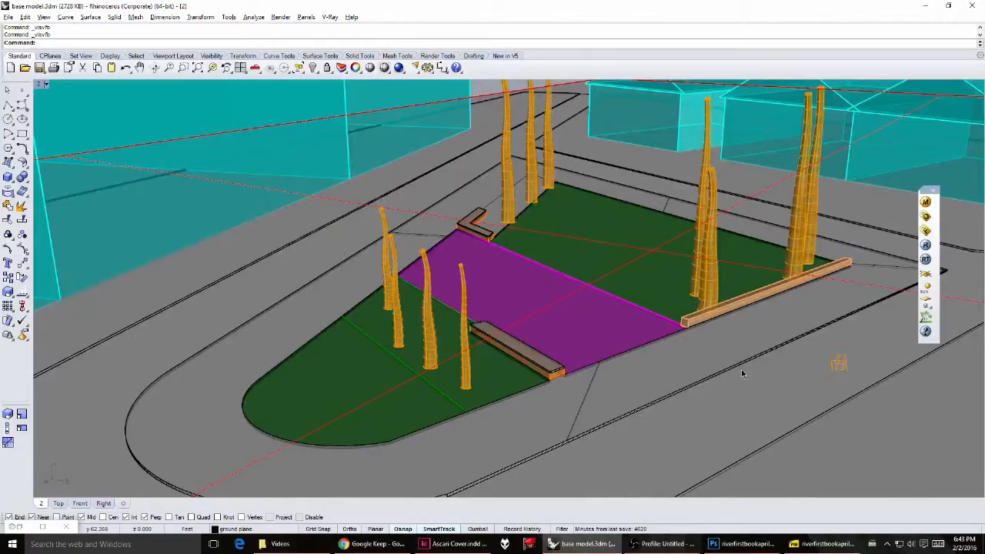
# Step: Examine the whole site from above, including the surrounding houses and the large buildings around the triangular park
pyautogui.scroll(-4, 742, 373)
pyautogui.scroll(-4, 740, 373)
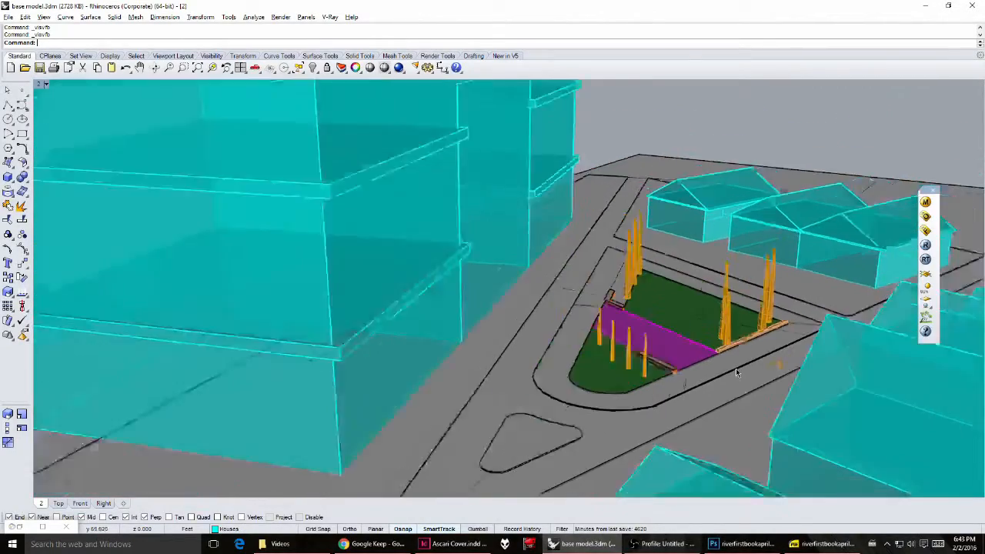
pyautogui.scroll(-4, 737, 373)
pyautogui.scroll(2, 676, 350)
pyautogui.moveTo(678, 338); pyautogui.dragTo(560, 262, button='right')
pyautogui.scroll(-6, 668, 431)
pyautogui.scroll(7, 558, 261)
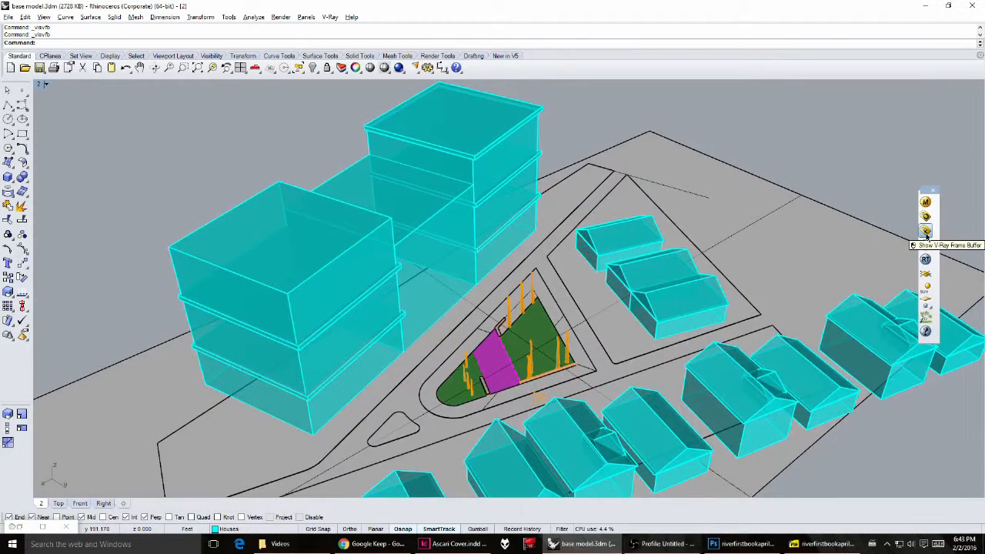
pyautogui.moveTo(760, 358)
pyautogui.mouseDown(button='right')
pyautogui.moveTo(761, 293)
pyautogui.moveTo(762, 362)
pyautogui.mouseUp(button='right')
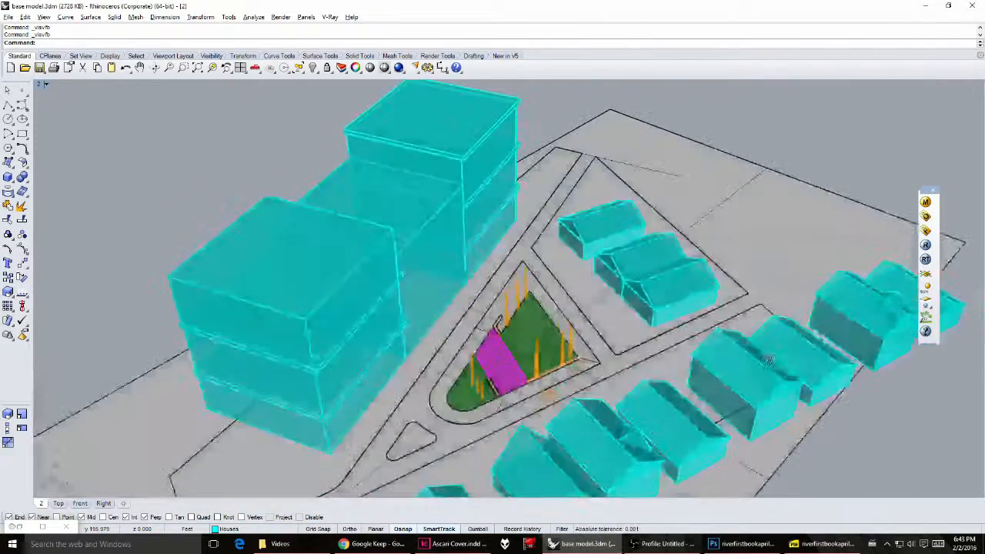
# Step: Bring up the V-Ray frame buffer in a smaller window over the model and display the render's Alpha channel
pyautogui.click(43, 527)
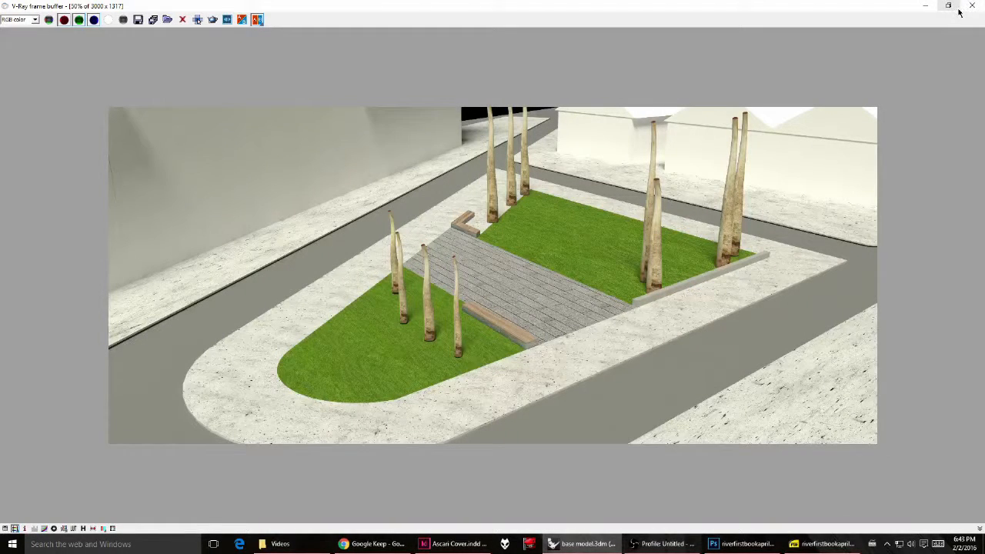
pyautogui.click(948, 6)
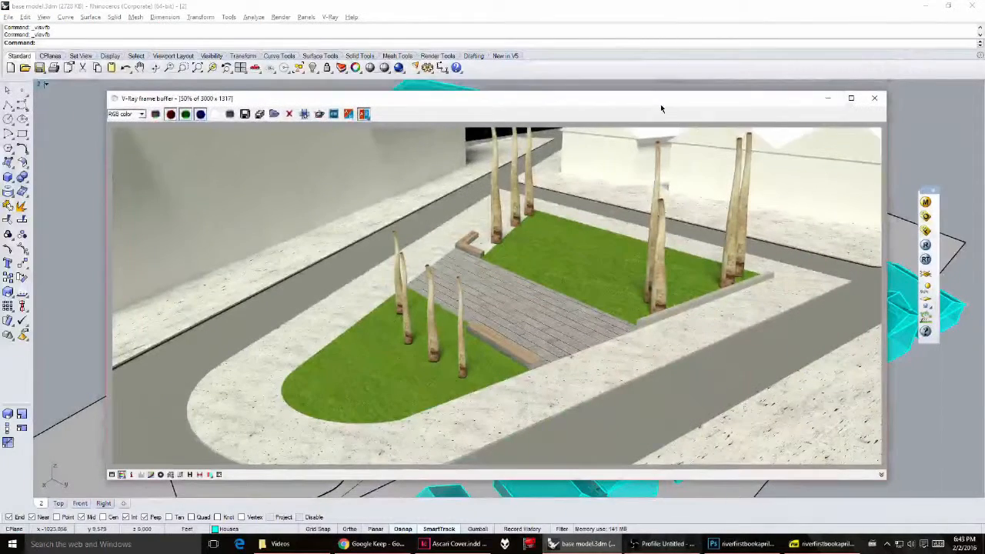
pyautogui.moveTo(660, 106); pyautogui.dragTo(598, 89)
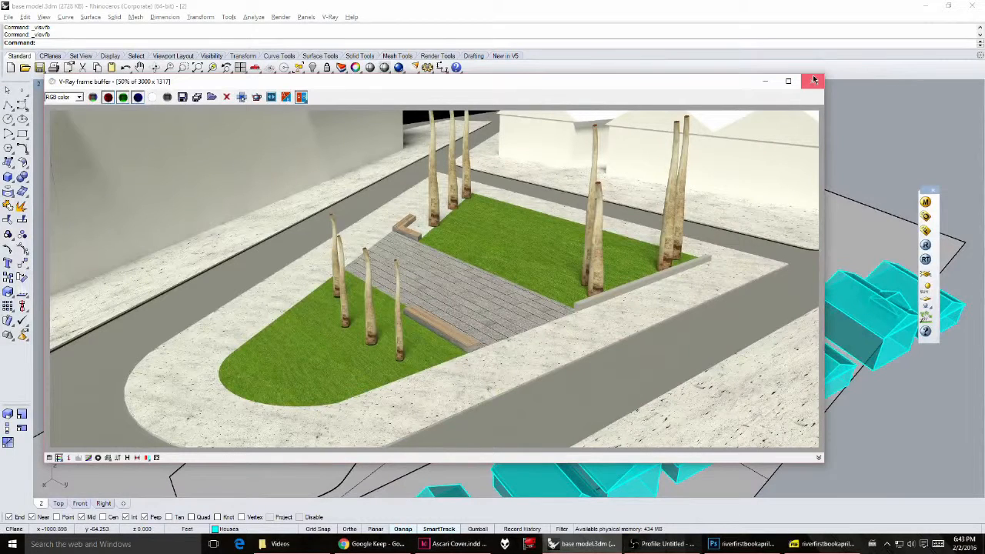
pyautogui.click(76, 98)
pyautogui.click(58, 114)
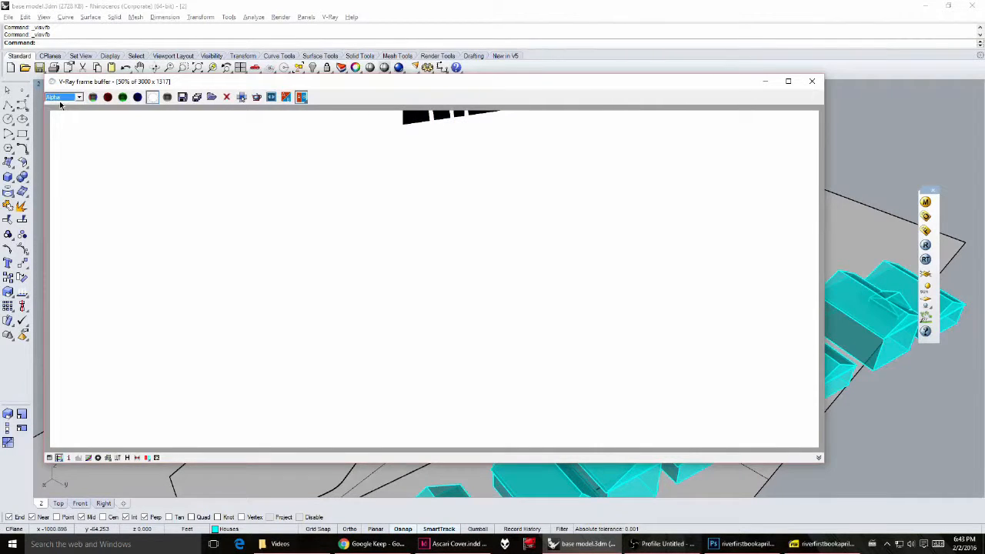